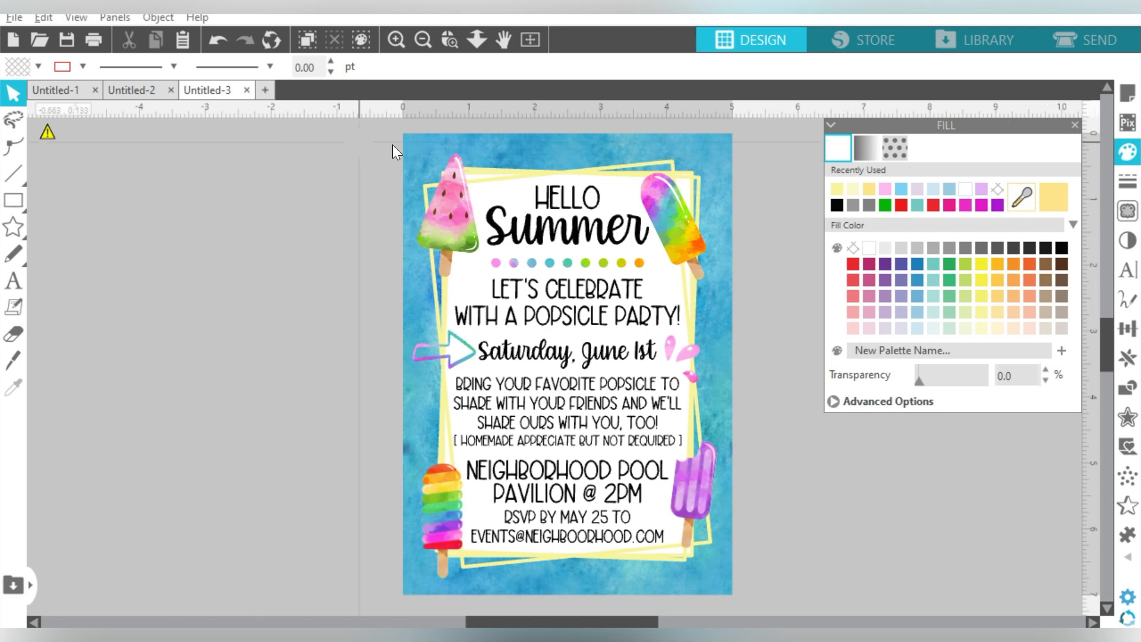
{"action": "left_click", "coordinate": [583, 142]}
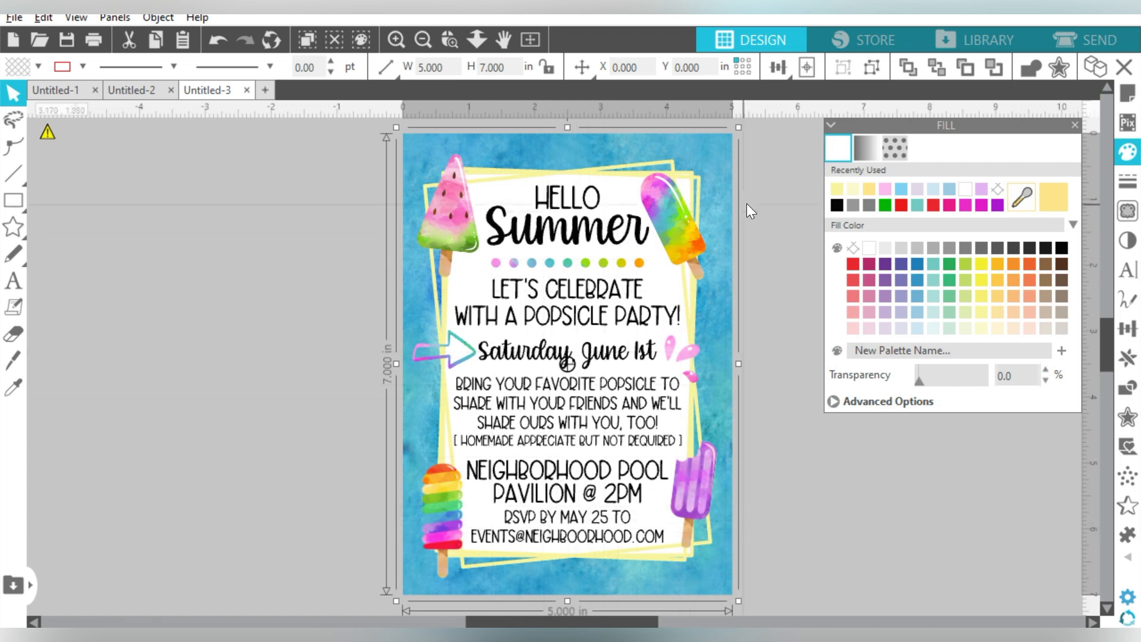
{"action": "left_click", "coordinate": [776, 370]}
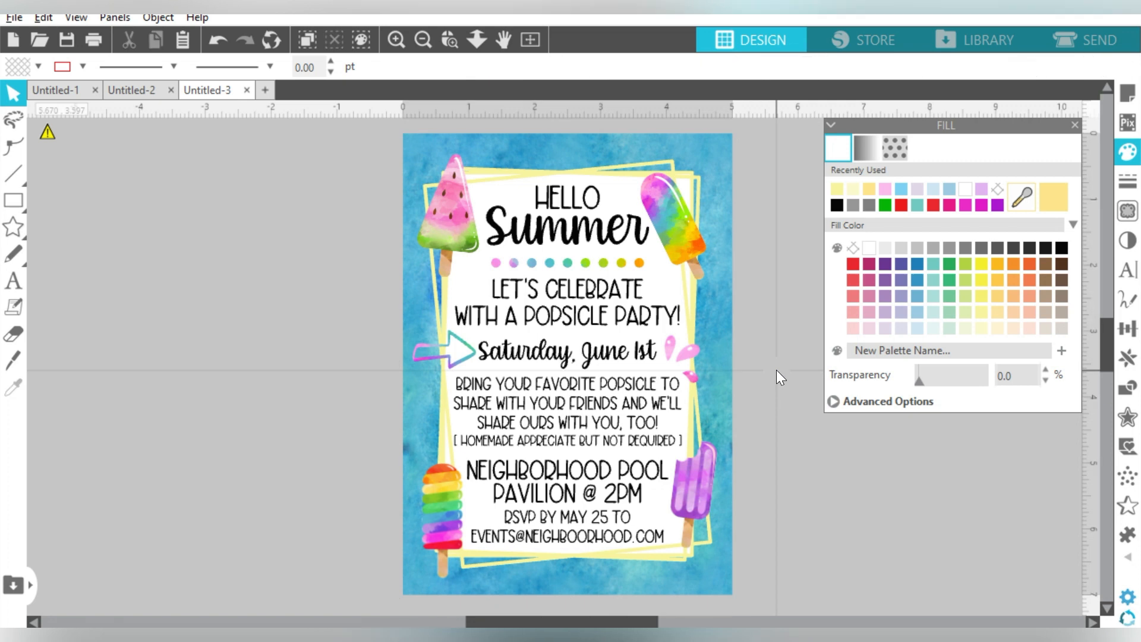
{"action": "left_click", "coordinate": [657, 309]}
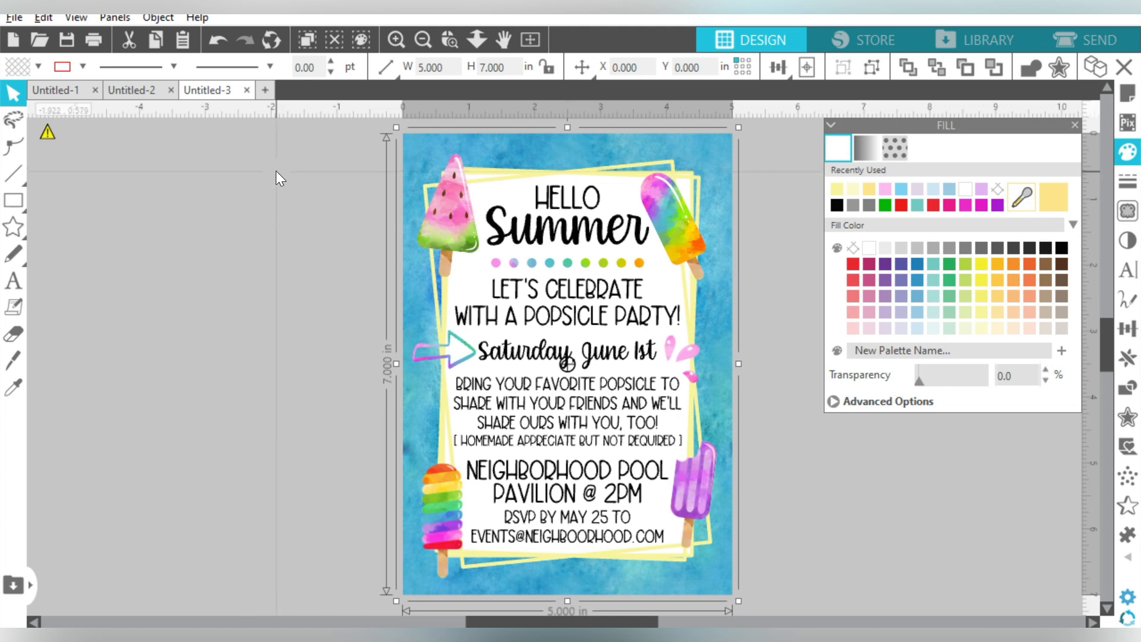
Step: In the Untitled-2 design, select all the text blocks and align them to a common horizontal centre
{"action": "left_click", "coordinate": [139, 95]}
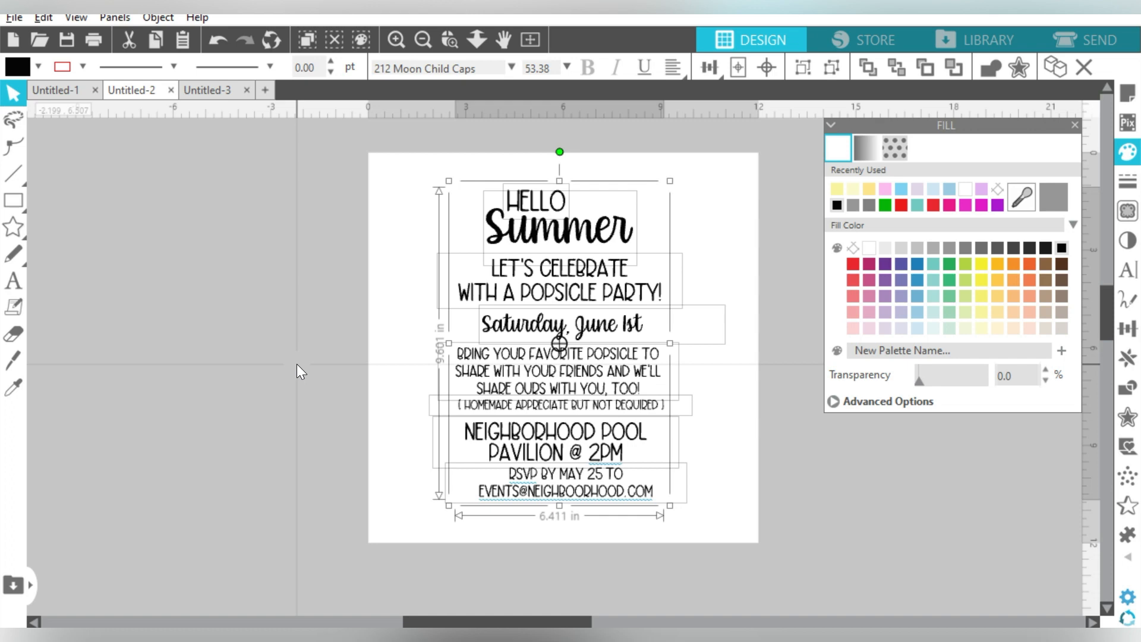
{"action": "left_click", "coordinate": [303, 294]}
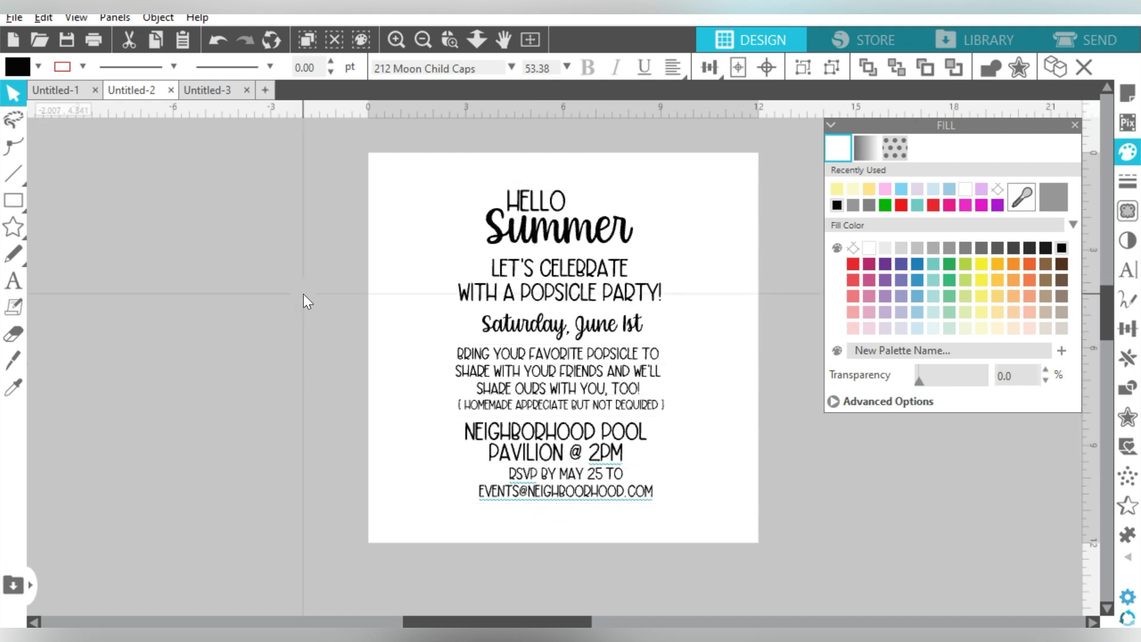
{"action": "left_click", "coordinate": [515, 201]}
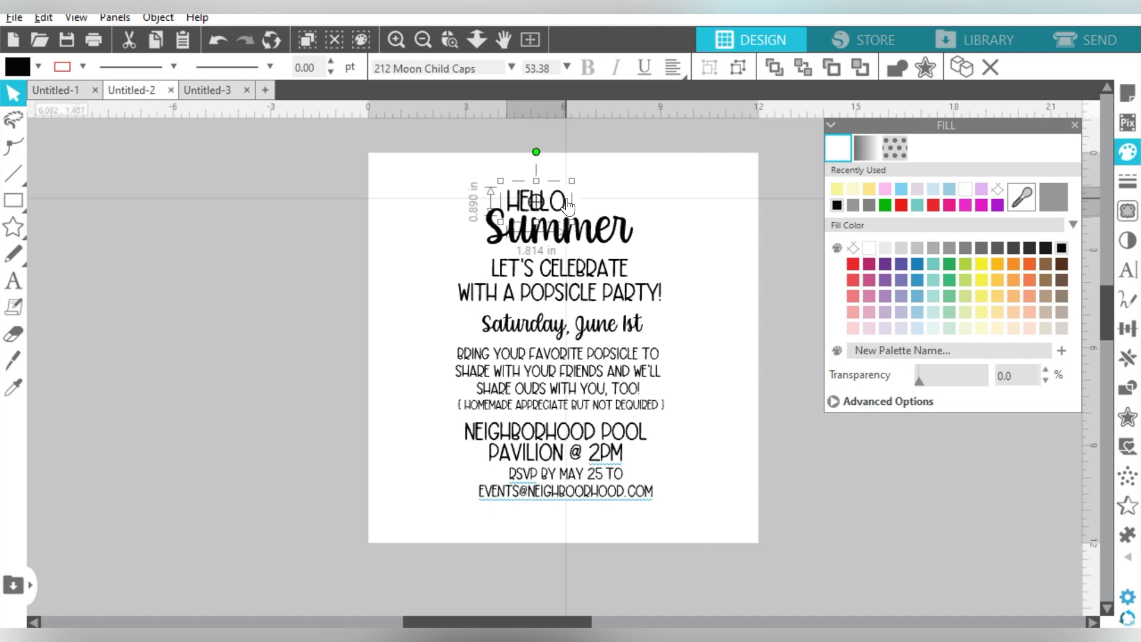
{"action": "left_click", "coordinate": [618, 204]}
{"action": "left_click_drag", "start_coordinate": [624, 192], "coordinate": [594, 202]}
{"action": "left_click_drag", "start_coordinate": [679, 173], "coordinate": [482, 534]}
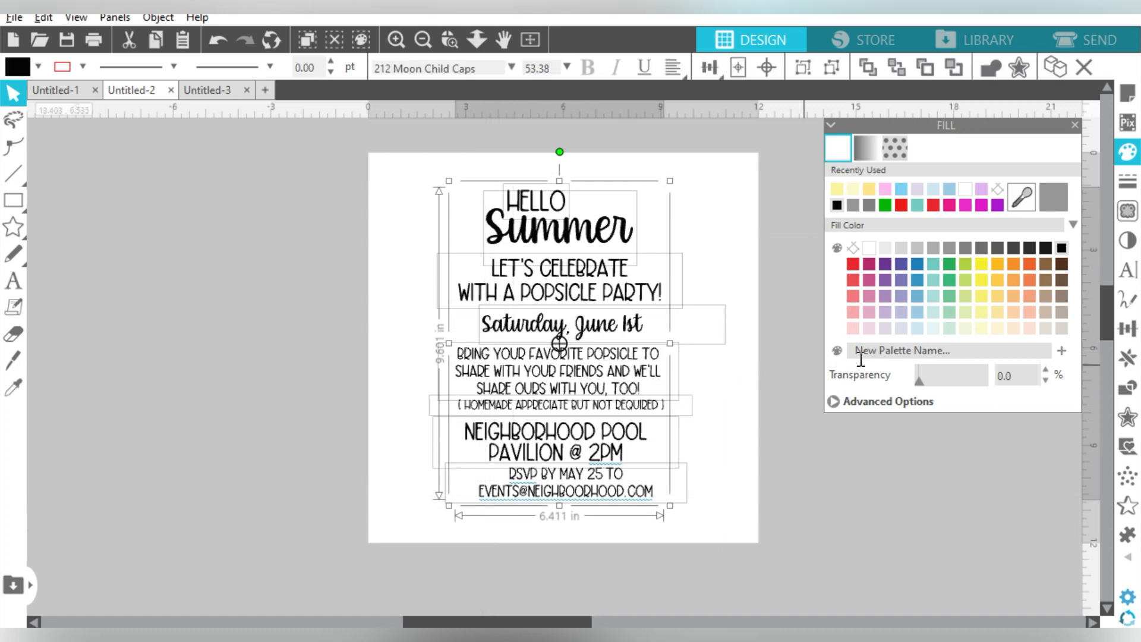
{"action": "left_click", "coordinate": [1123, 337]}
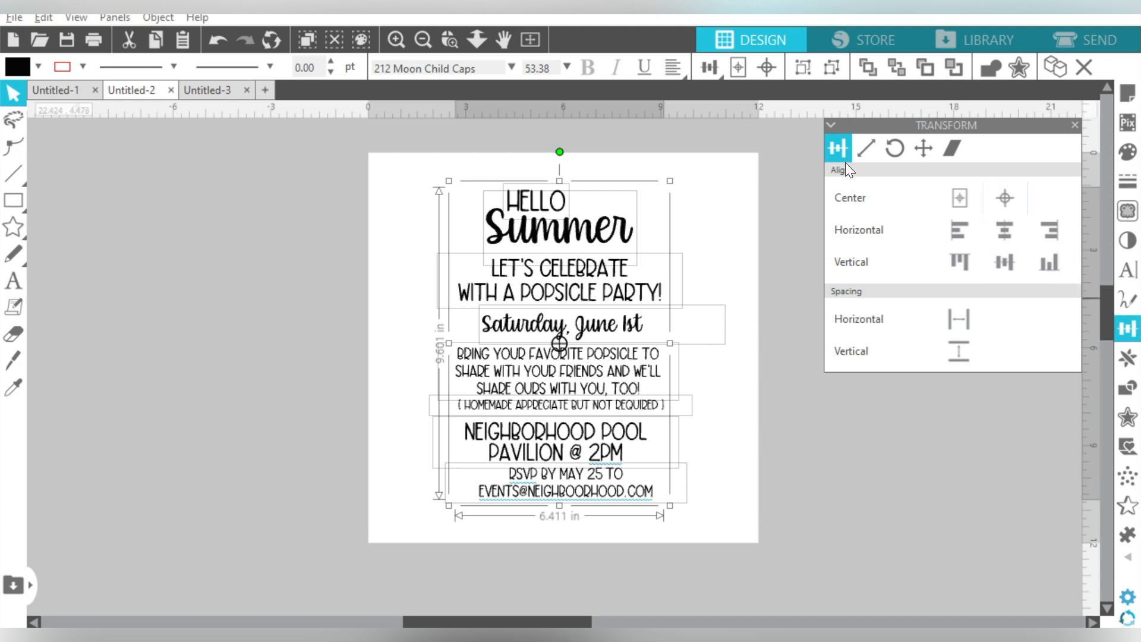
{"action": "left_click", "coordinate": [1003, 230]}
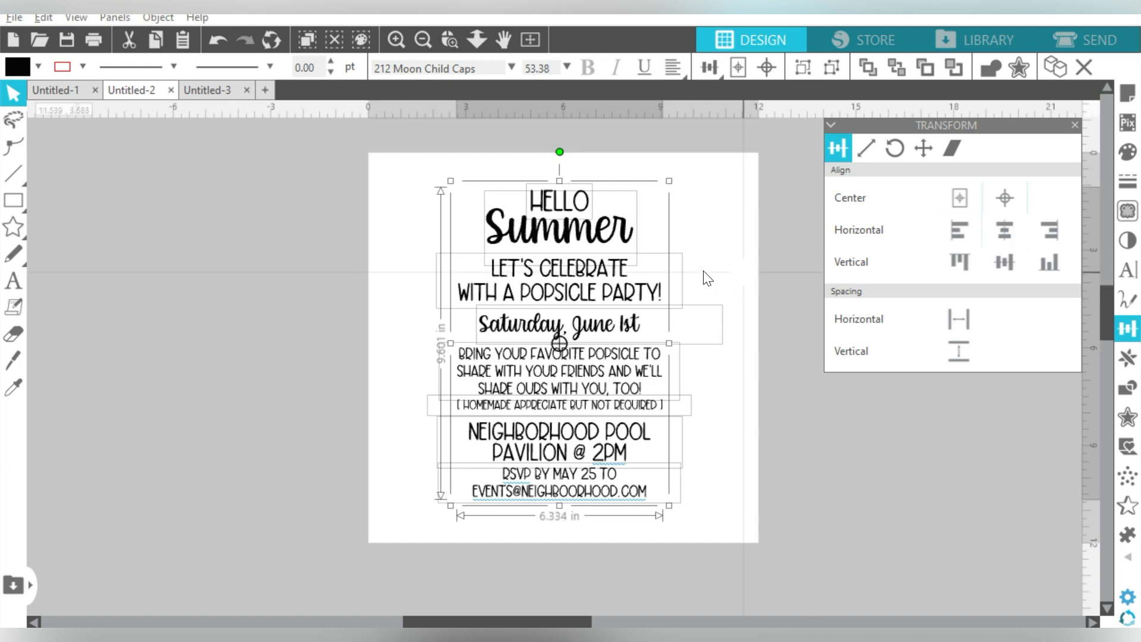
Step: Group all the centre-aligned text blocks into a single object
{"action": "right_click", "coordinate": [626, 239]}
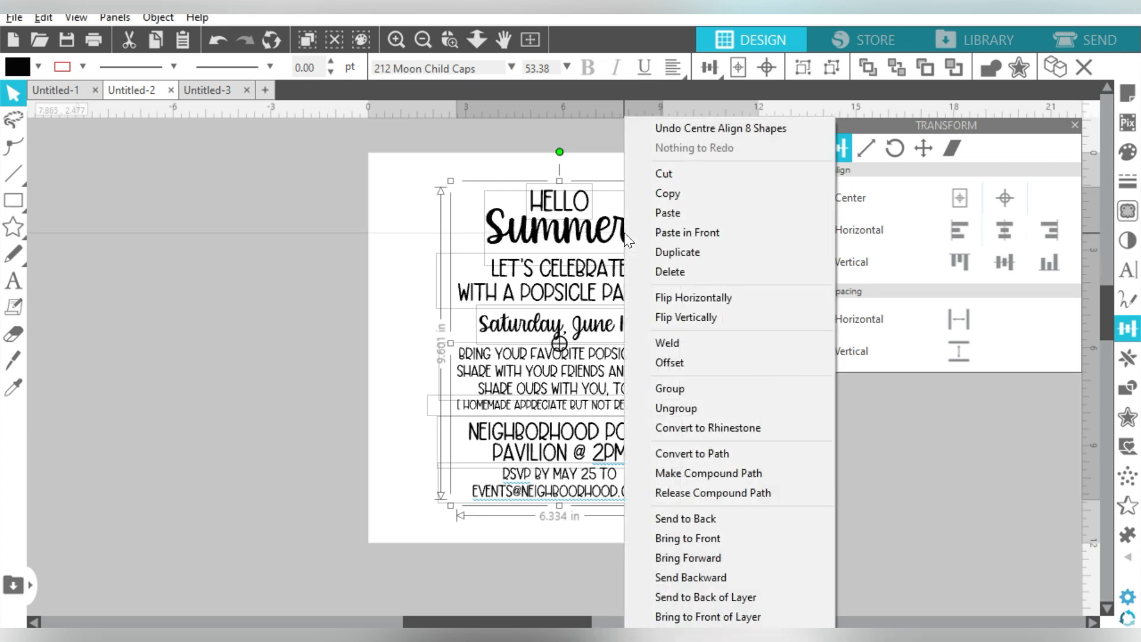
{"action": "left_click", "coordinate": [305, 245]}
{"action": "left_click_drag", "start_coordinate": [392, 182], "coordinate": [739, 526]}
{"action": "key", "text": "i"}
{"action": "key", "text": "v"}
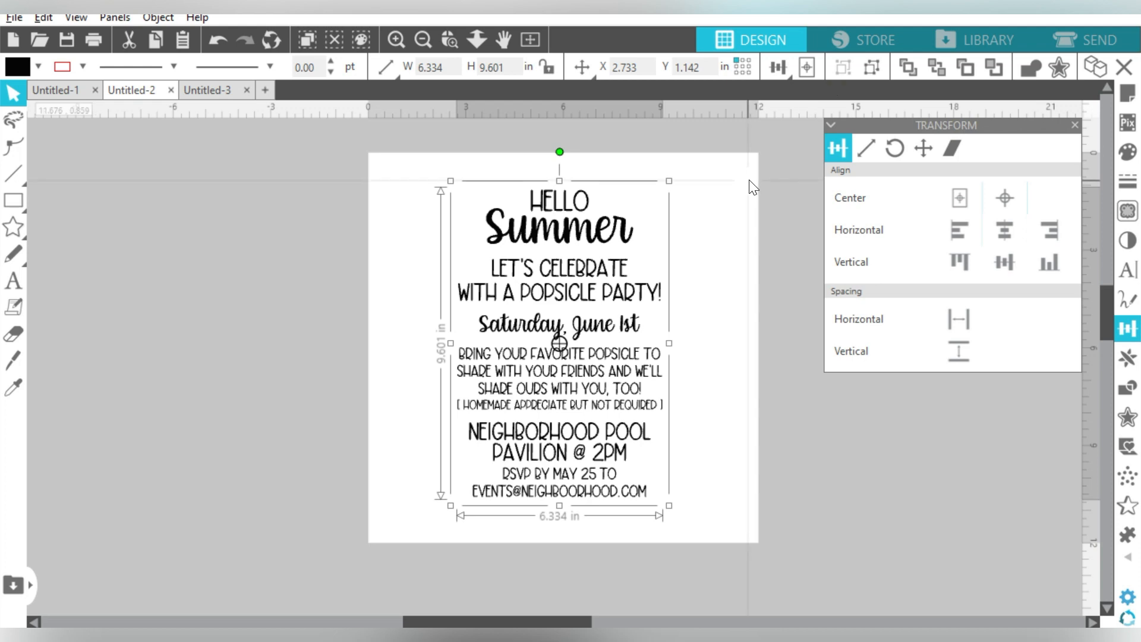
{"action": "key", "text": "i"}
{"action": "key", "text": "ctrl+z"}
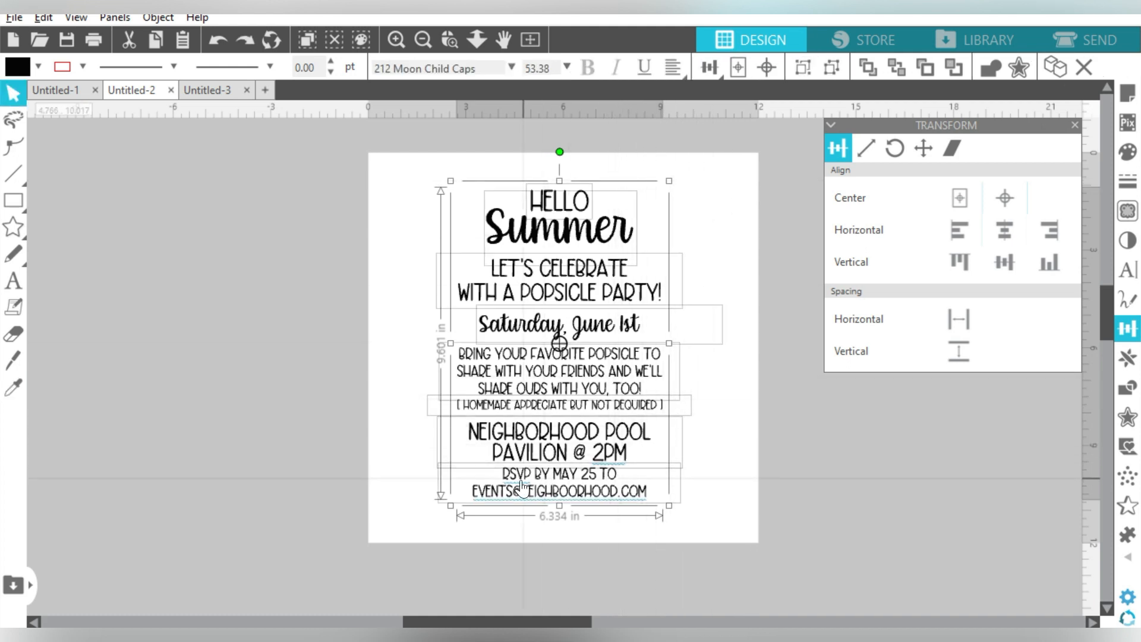
{"action": "key", "text": "i"}
{"action": "key", "text": "Escape"}
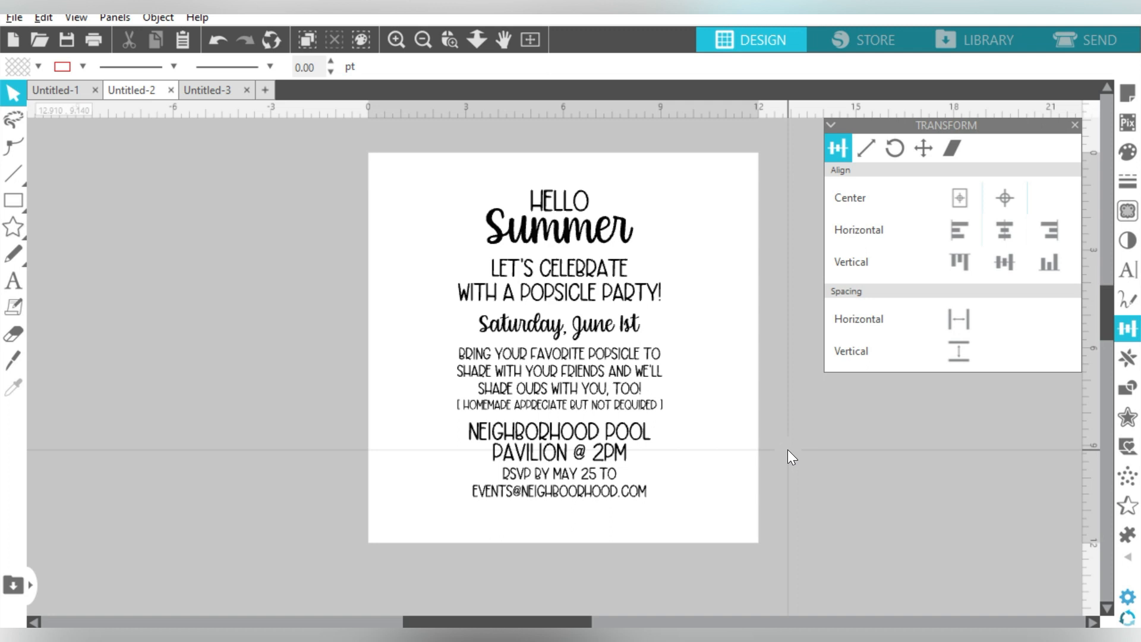
{"action": "left_click", "coordinate": [588, 234]}
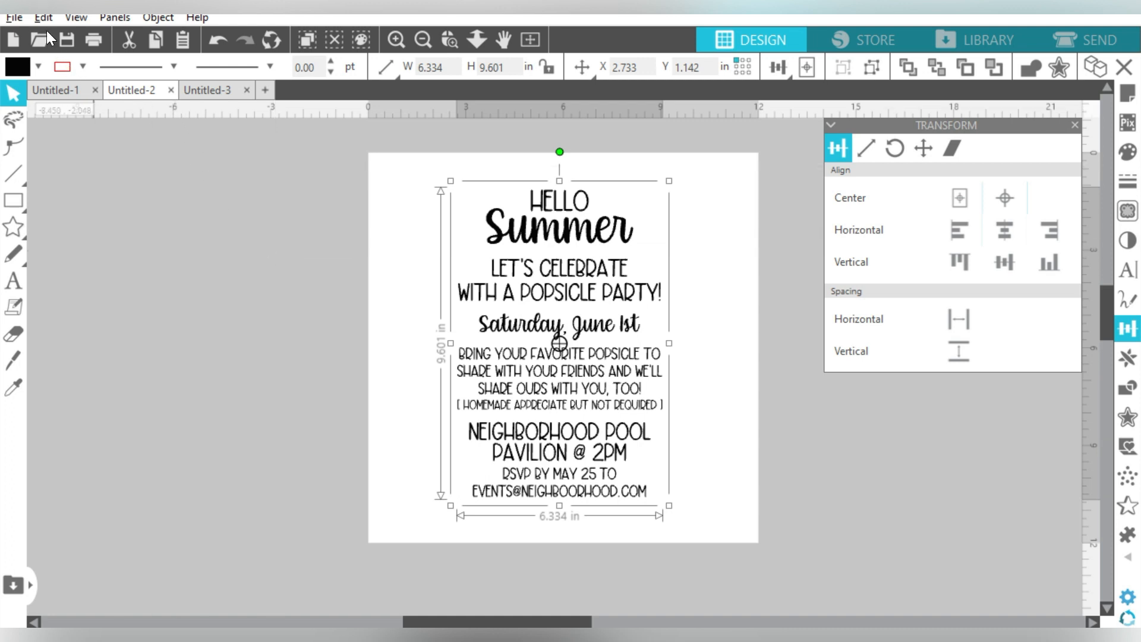
Step: Merge the 05_seamless image from the inner patterns folder in Downloads into the design and place it beside the page
{"action": "left_click", "coordinate": [14, 17]}
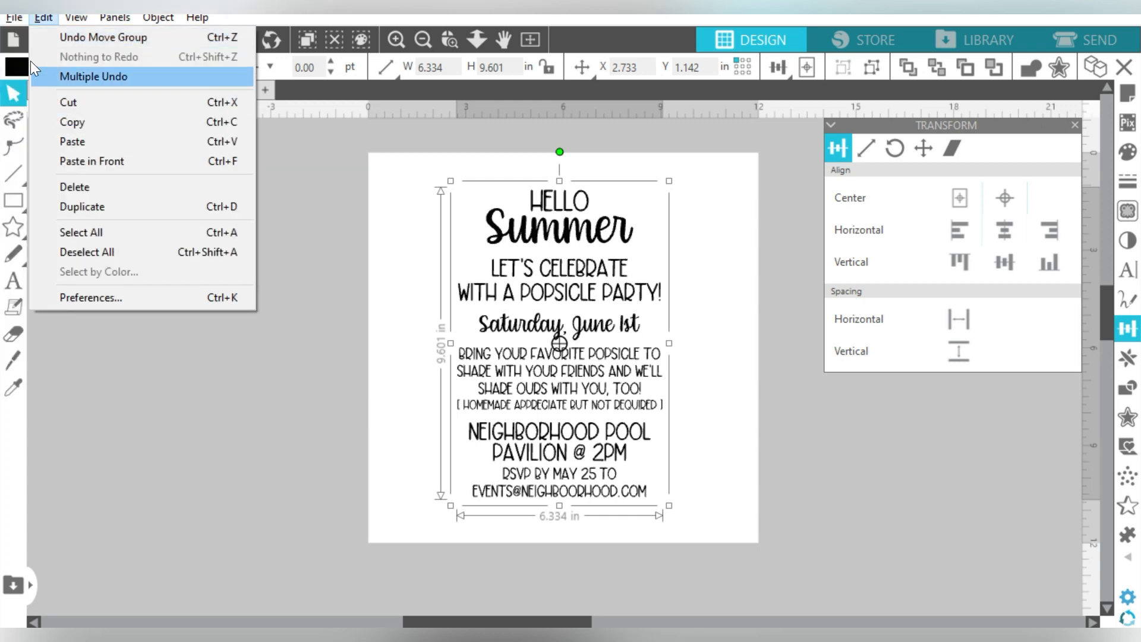
{"action": "left_click", "coordinate": [27, 145]}
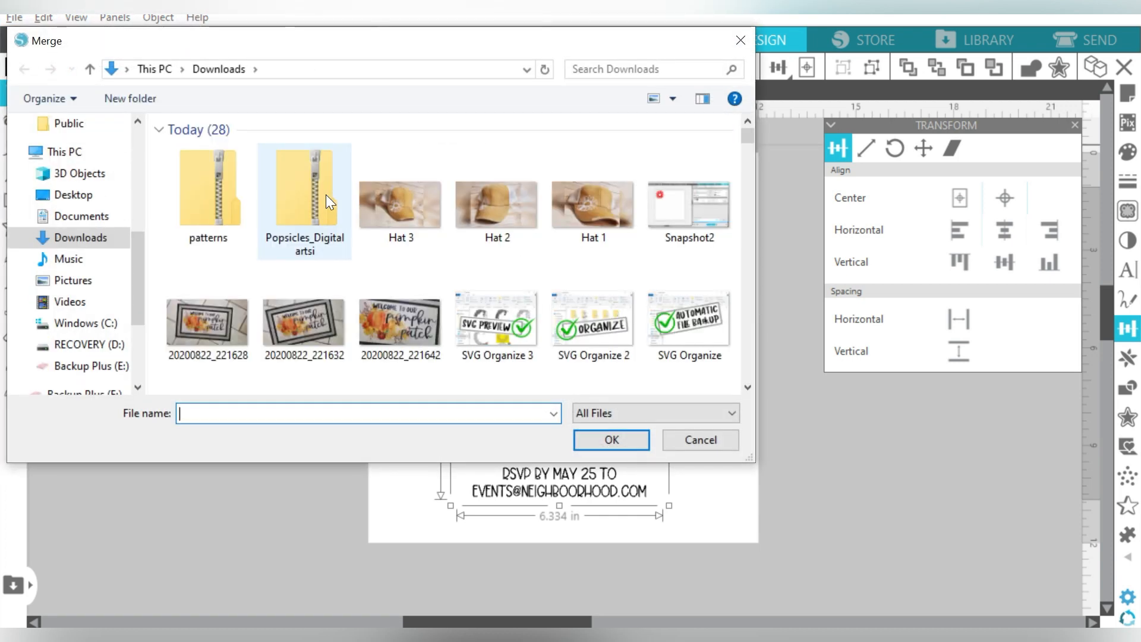
{"action": "scroll", "coordinate": [751, 276], "scroll_direction": "down", "scroll_amount": 5}
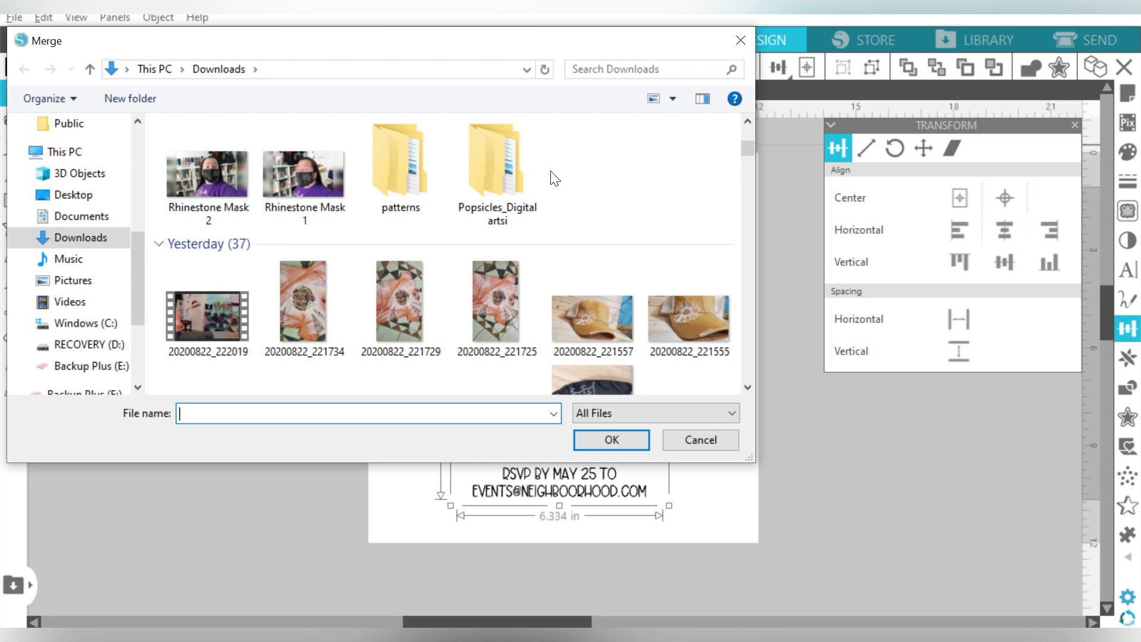
{"action": "double_click", "coordinate": [420, 177]}
{"action": "left_click", "coordinate": [404, 151]}
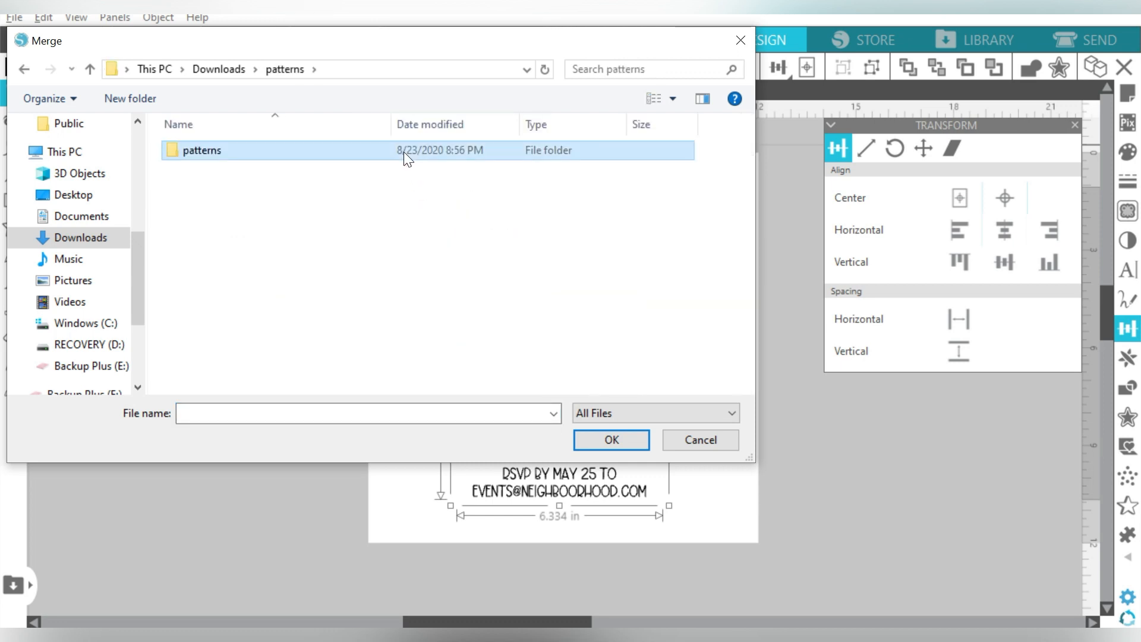
{"action": "double_click", "coordinate": [404, 152]}
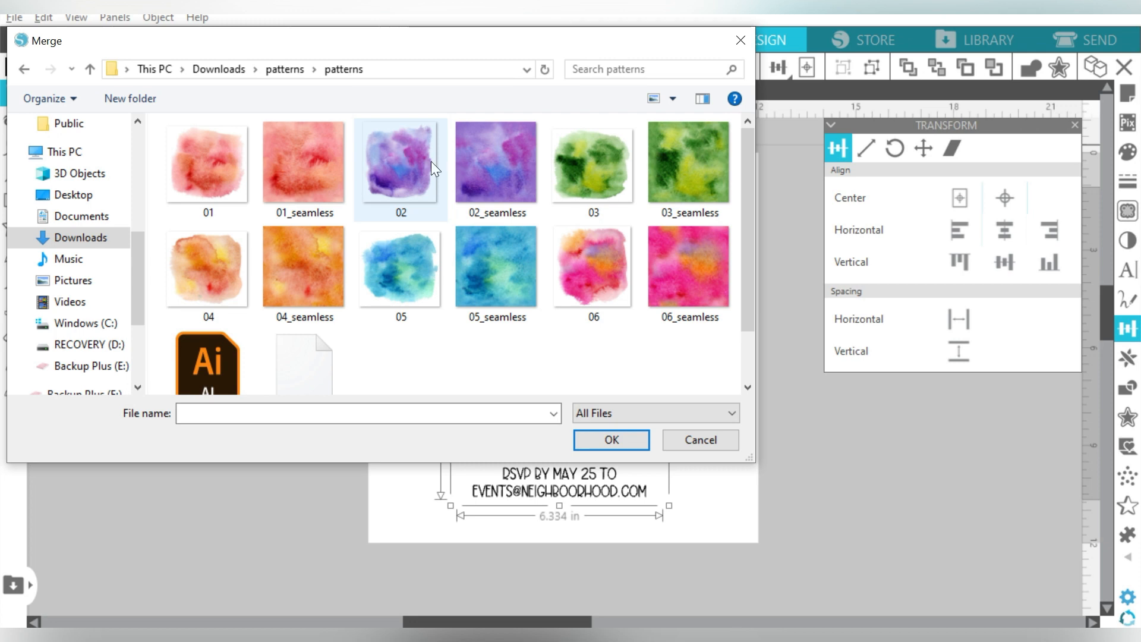
{"action": "double_click", "coordinate": [484, 266]}
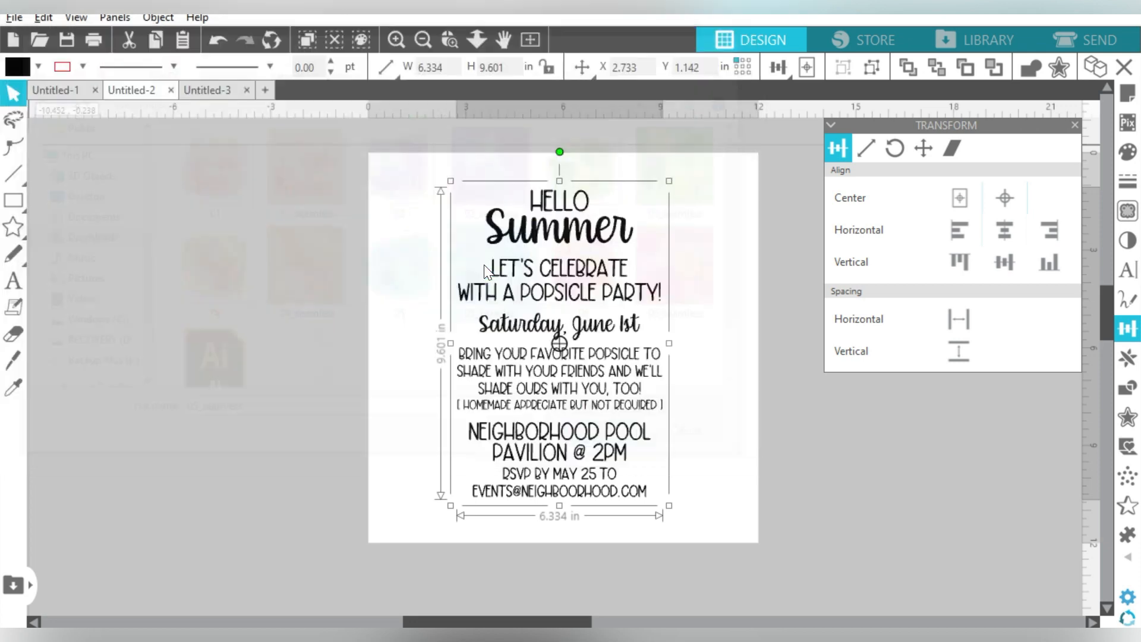
{"action": "left_click_drag", "start_coordinate": [406, 206], "coordinate": [196, 207]}
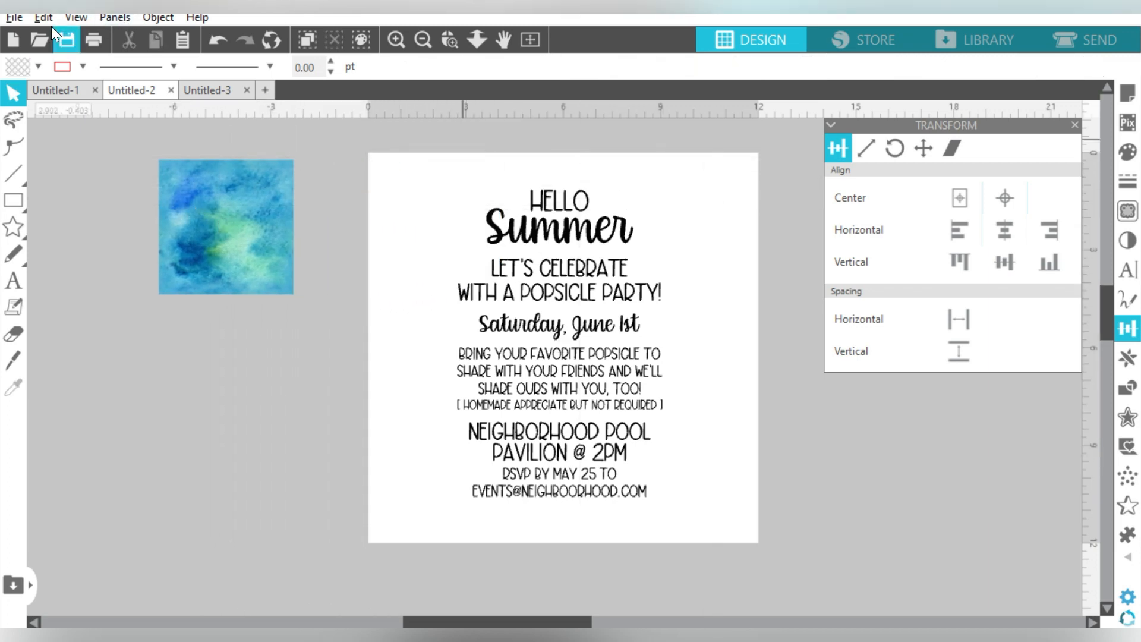
Step: Switch to File Explorer and open the extracted Popsicles_Digitalartsi folder in Downloads
{"action": "left_click", "coordinate": [16, 20]}
{"action": "left_click", "coordinate": [17, 20]}
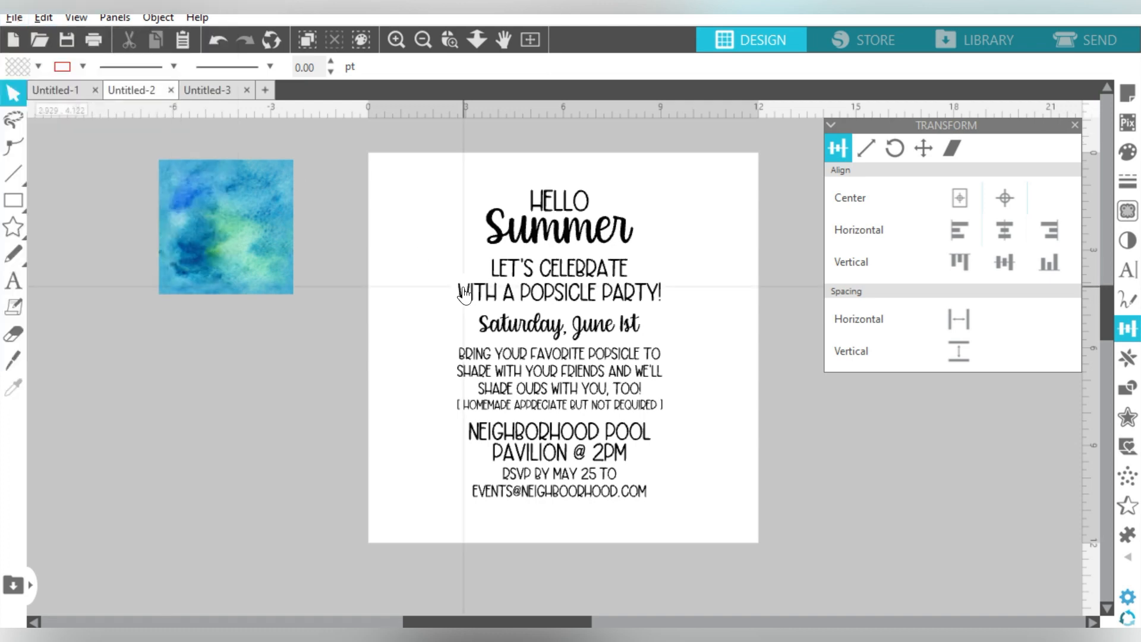
{"action": "key", "text": "alt+Tab"}
{"action": "key", "text": "alt+Tab"}
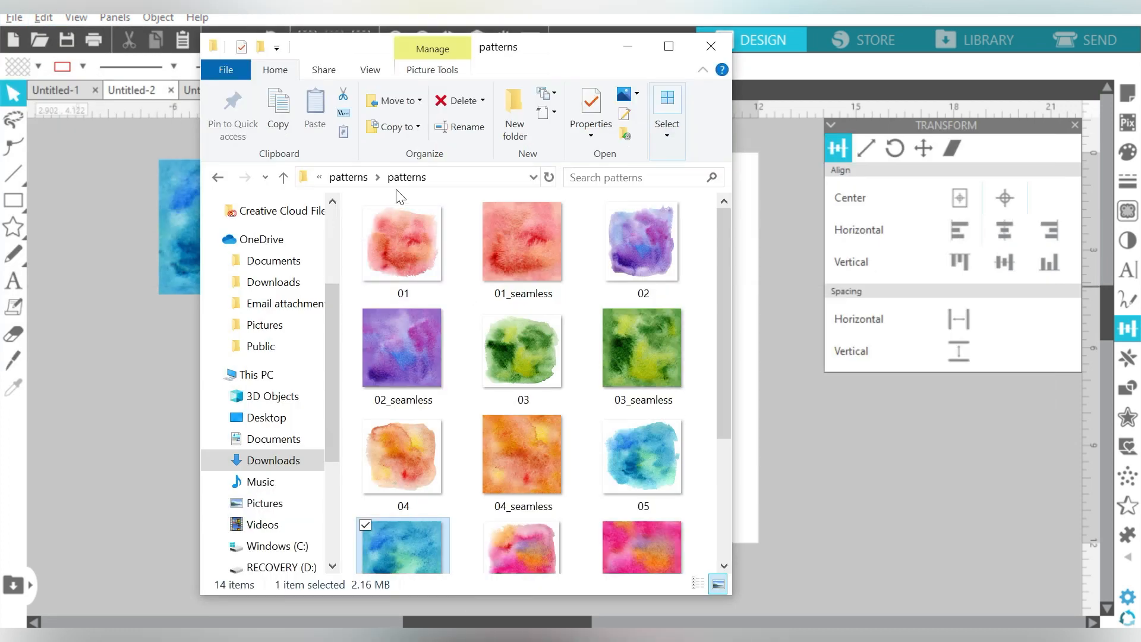
{"action": "left_click", "coordinate": [219, 176]}
{"action": "left_click", "coordinate": [218, 177]}
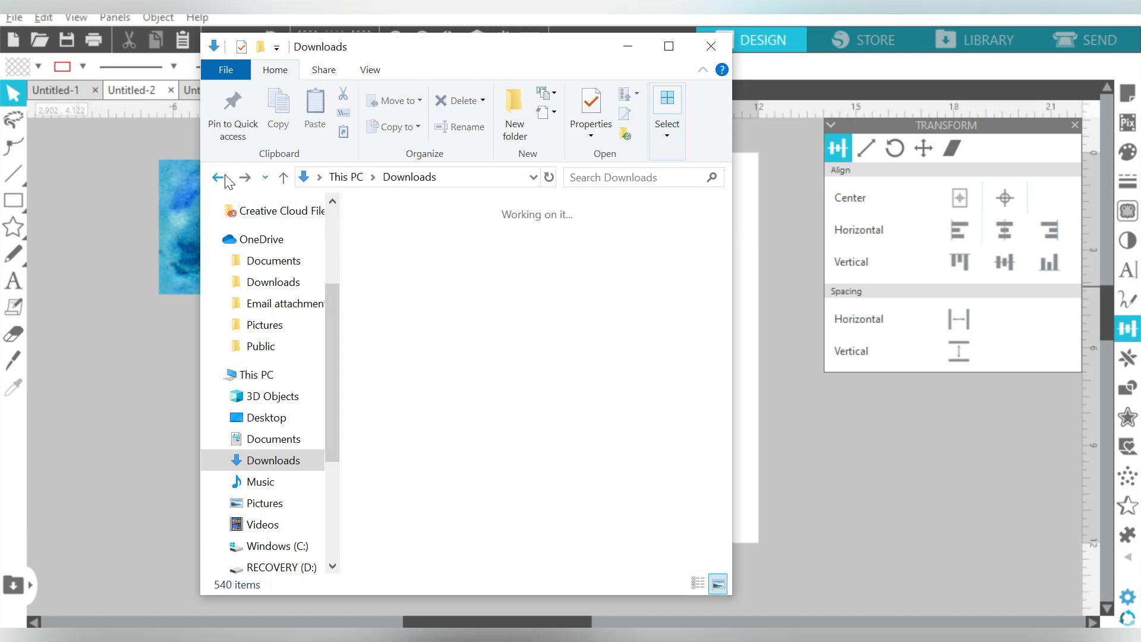
{"action": "left_click", "coordinate": [225, 175]}
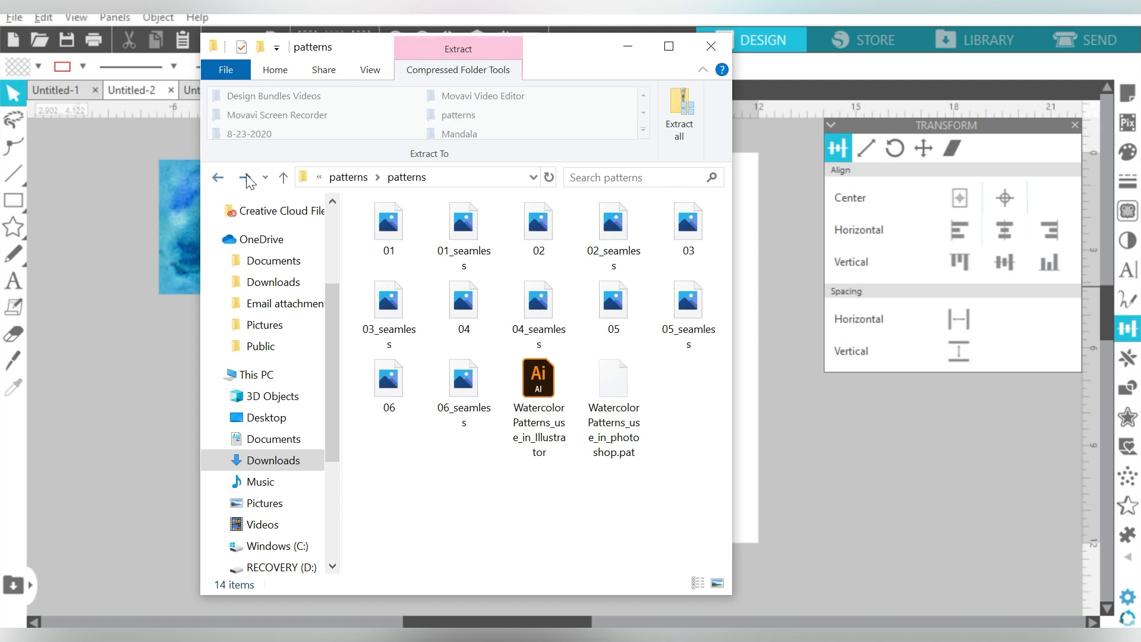
{"action": "left_click", "coordinate": [246, 175]}
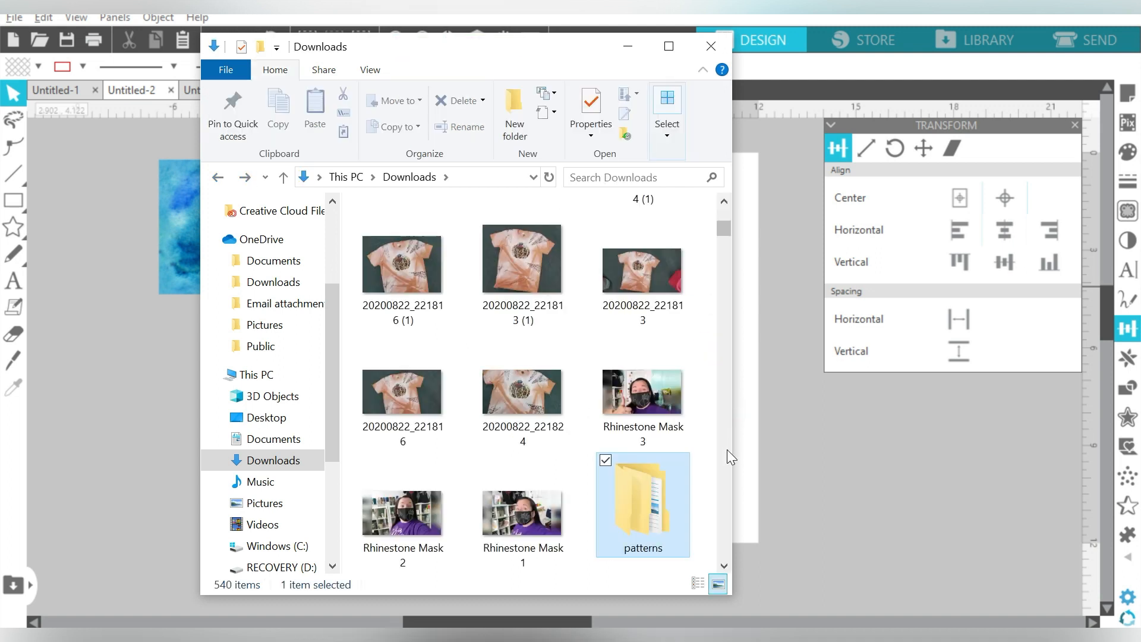
{"action": "scroll", "coordinate": [727, 450], "scroll_direction": "down", "scroll_amount": 2}
{"action": "double_click", "coordinate": [401, 368]}
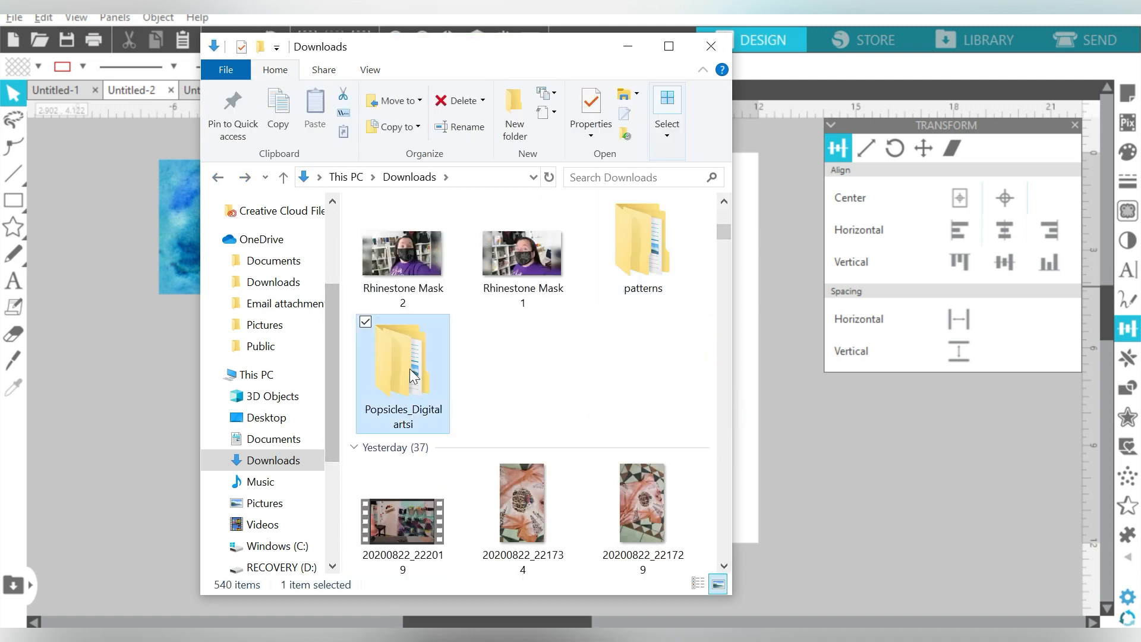
Step: Close the Transform settings in the design program and open the Popsicles subfolder in File Explorer
{"action": "left_click", "coordinate": [1075, 126]}
{"action": "key", "text": "alt+Tab"}
{"action": "double_click", "coordinate": [552, 230]}
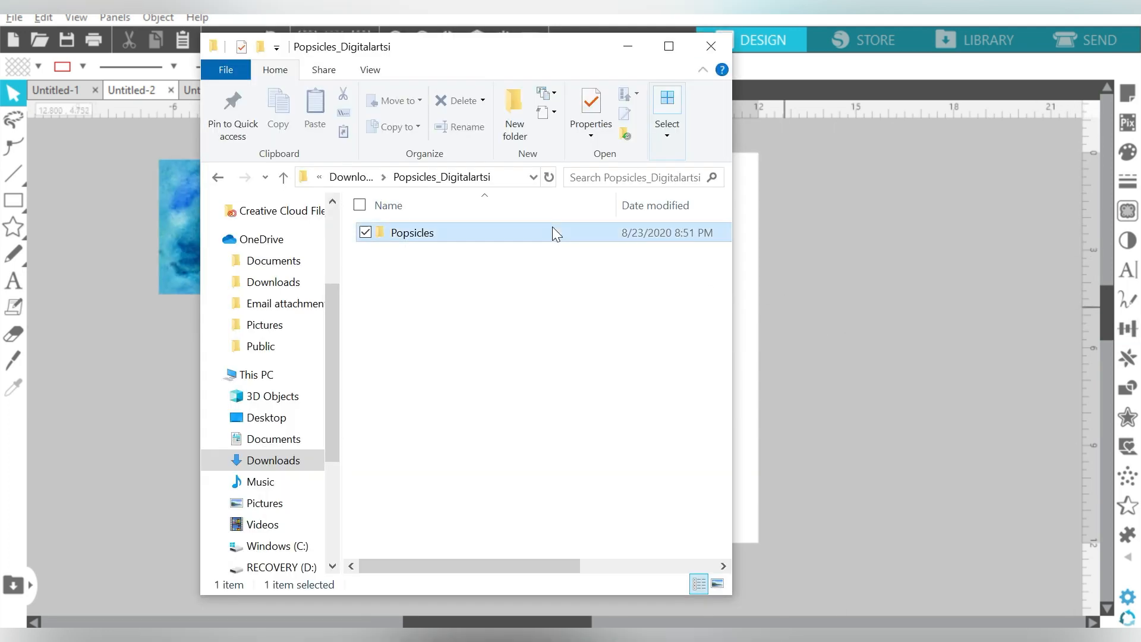
Step: Import Popsicle_02, Popsicle_07, Popsicle_09 and Popsicle_018 from the folder into the empty workspace beside the page
{"action": "left_click_drag", "start_coordinate": [547, 241], "coordinate": [884, 199]}
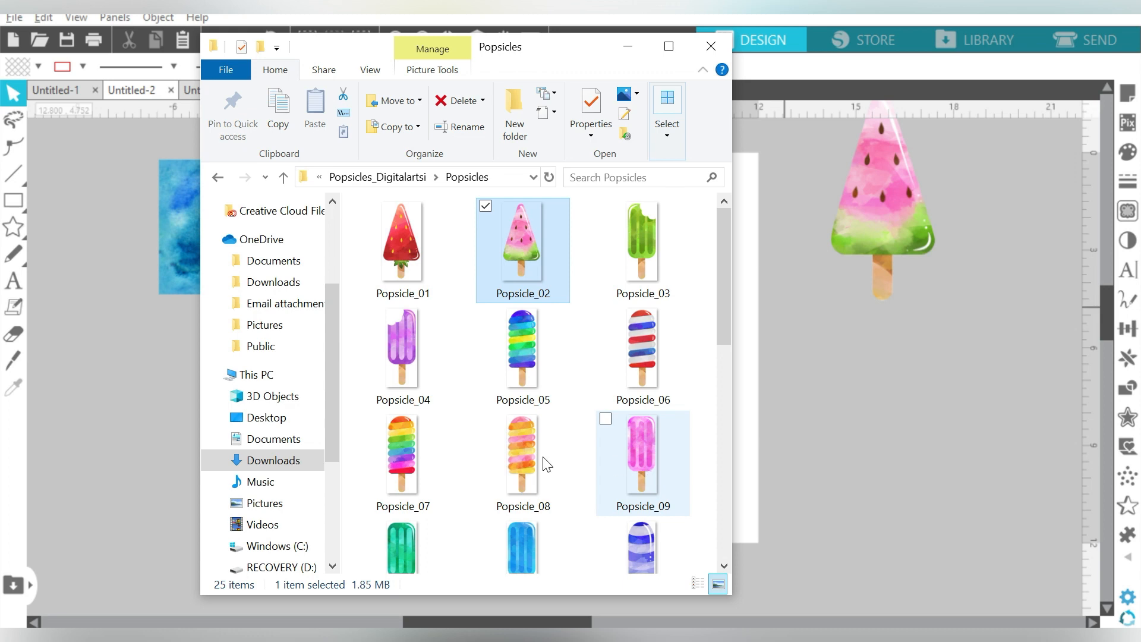
{"action": "left_click_drag", "start_coordinate": [412, 458], "coordinate": [1032, 255]}
{"action": "left_click_drag", "start_coordinate": [723, 302], "coordinate": [722, 355]}
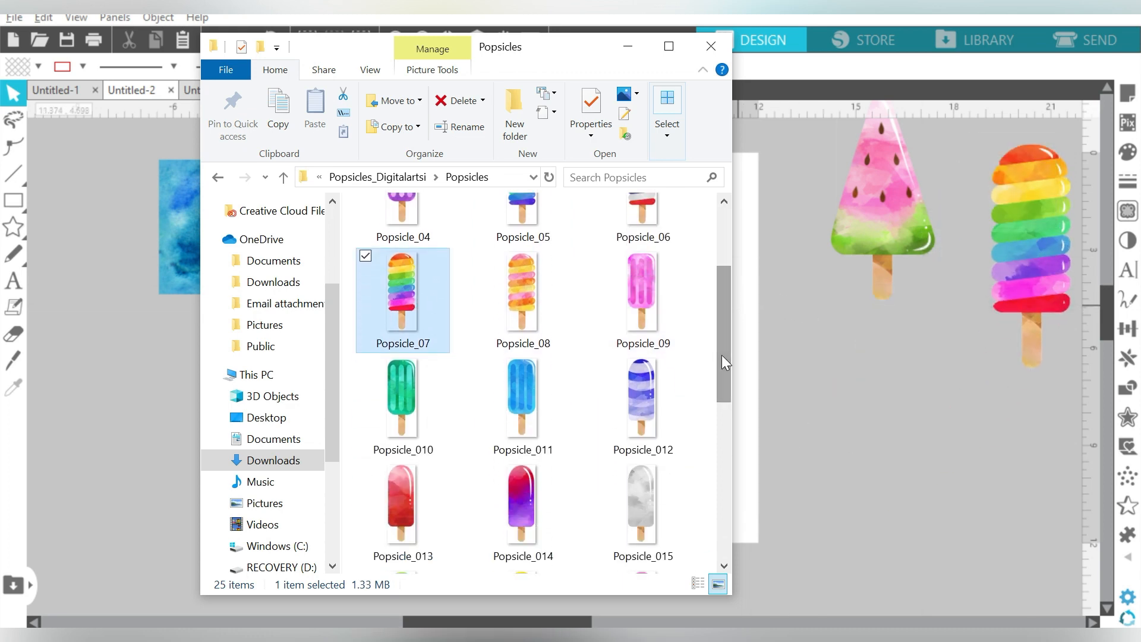
{"action": "left_click_drag", "start_coordinate": [637, 291], "coordinate": [865, 422]}
{"action": "left_click_drag", "start_coordinate": [729, 336], "coordinate": [726, 404]}
{"action": "left_click_drag", "start_coordinate": [647, 373], "coordinate": [979, 459]}
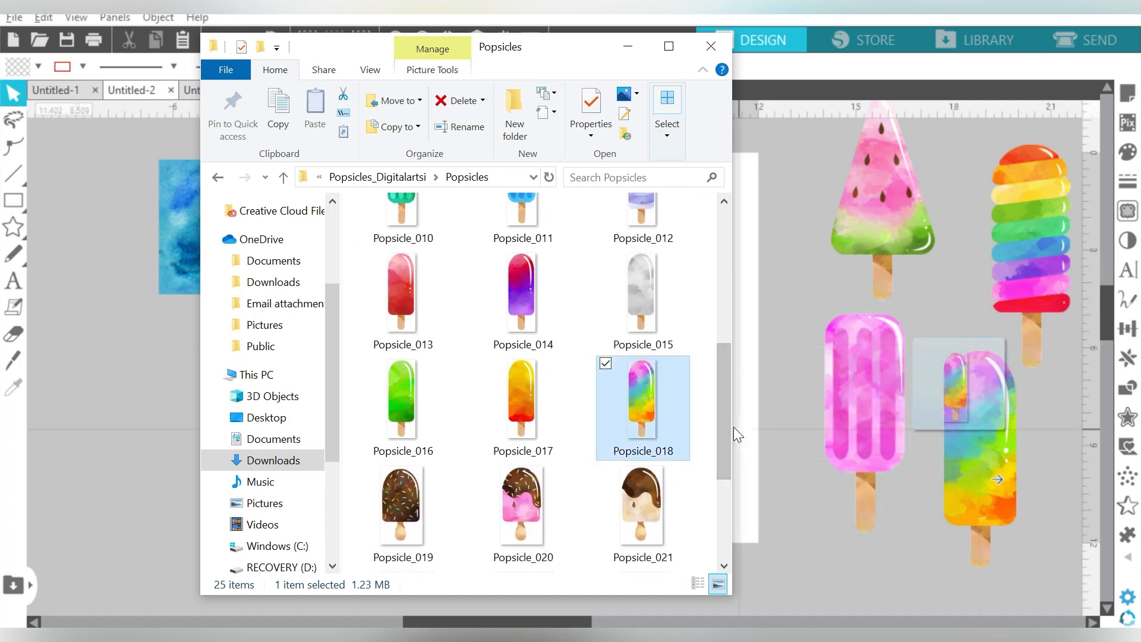
Step: Import the Splash_03 image next to the popsicles and minimise the File Explorer window
{"action": "left_click_drag", "start_coordinate": [722, 419], "coordinate": [723, 476]}
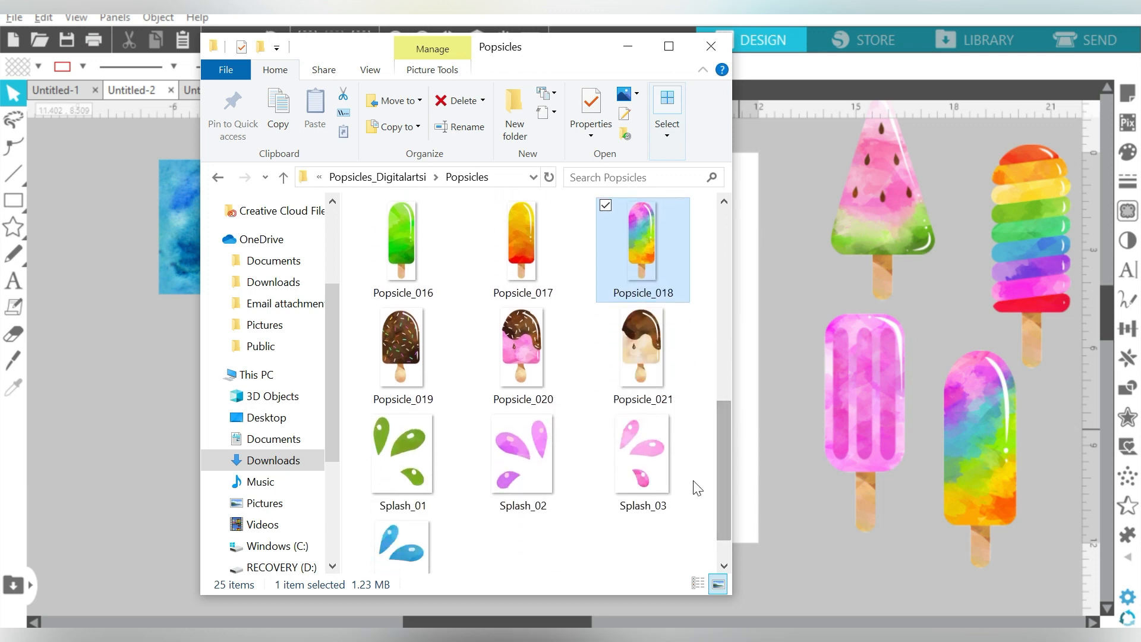
{"action": "left_click_drag", "start_coordinate": [620, 462], "coordinate": [811, 543]}
{"action": "left_click_drag", "start_coordinate": [726, 452], "coordinate": [723, 244]}
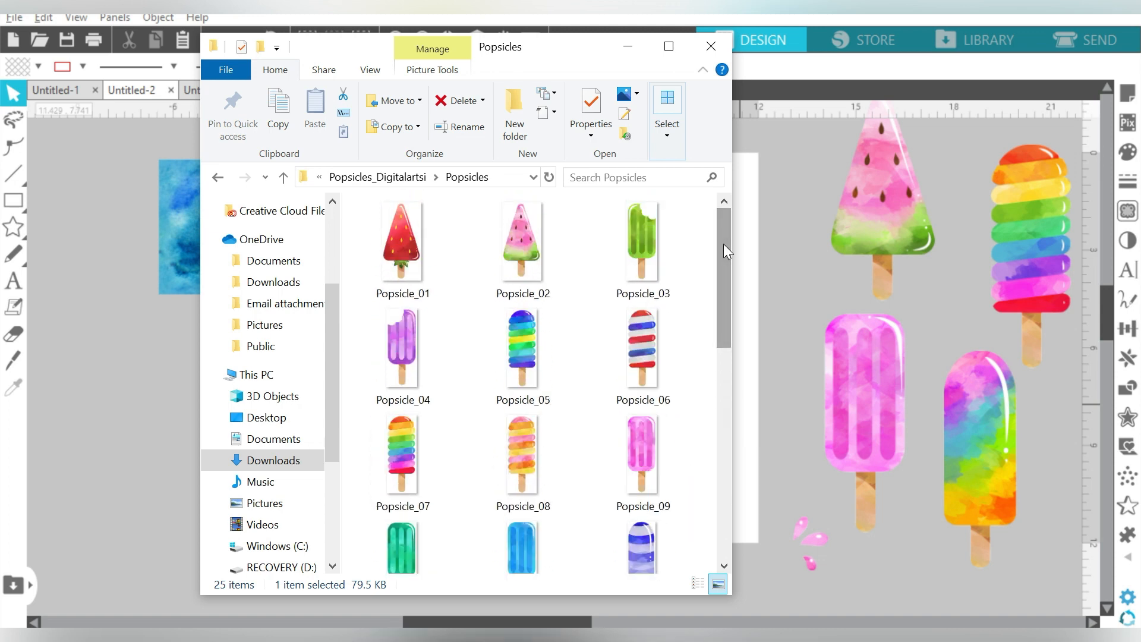
{"action": "left_click", "coordinate": [629, 46]}
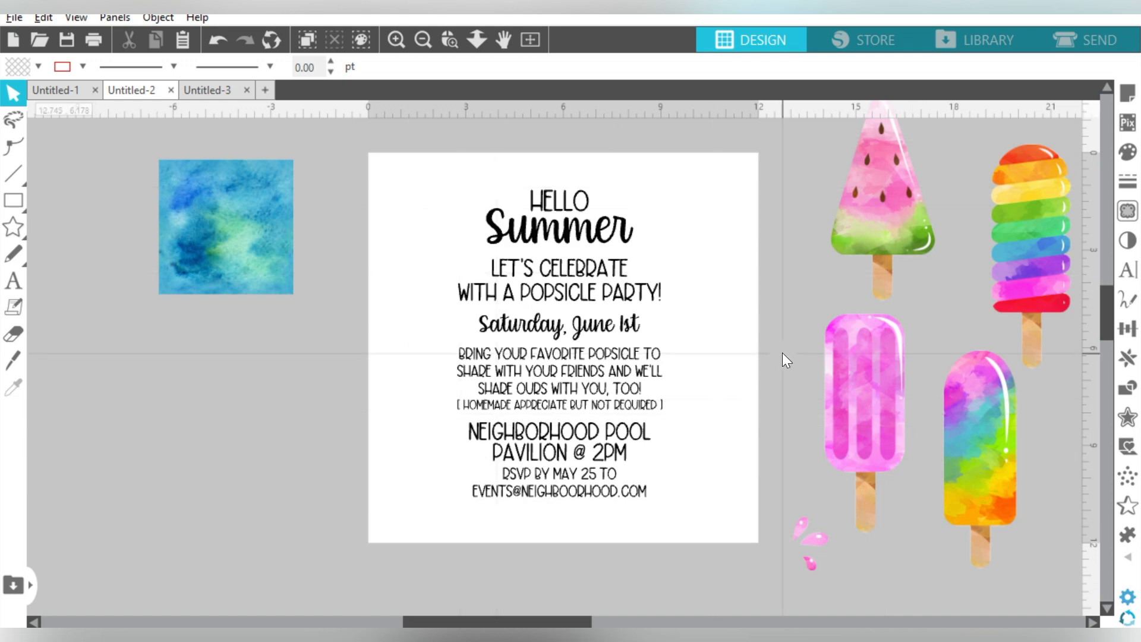
Step: Set the page to a custom media size 5 inches wide and 7 inches high
{"action": "left_click", "coordinate": [1128, 93]}
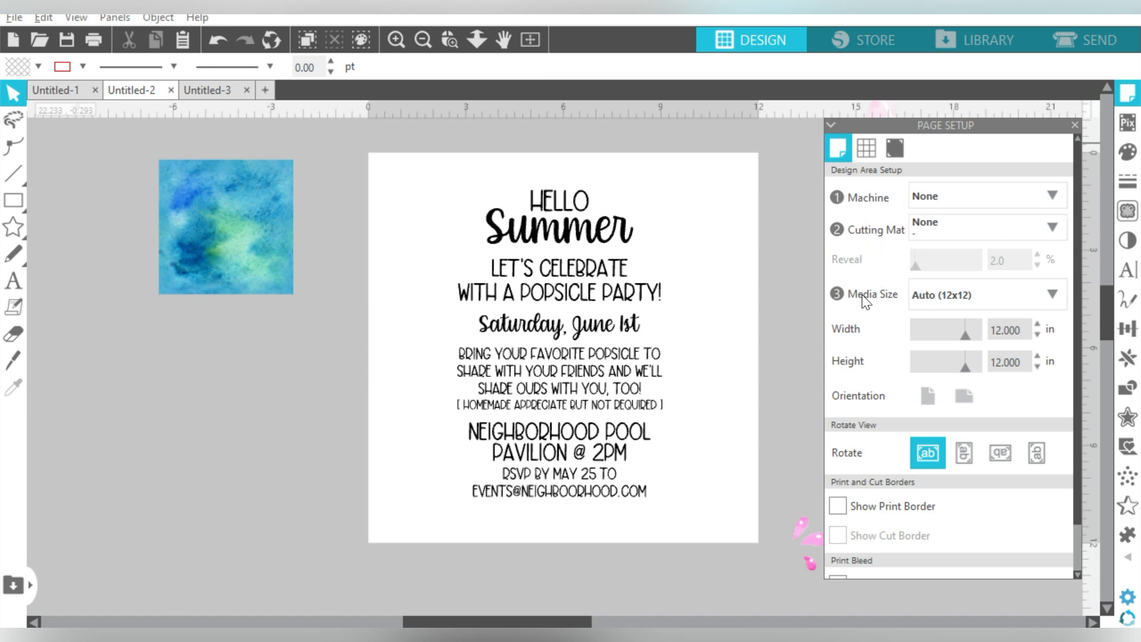
{"action": "left_click", "coordinate": [944, 291]}
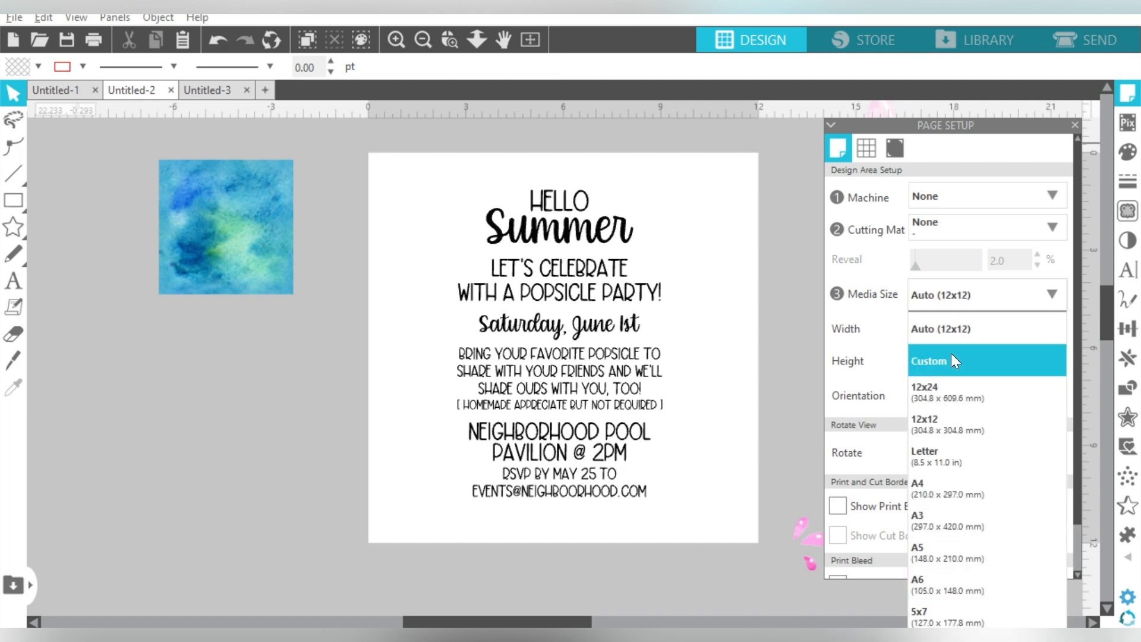
{"action": "left_click", "coordinate": [951, 357]}
{"action": "double_click", "coordinate": [1004, 331]}
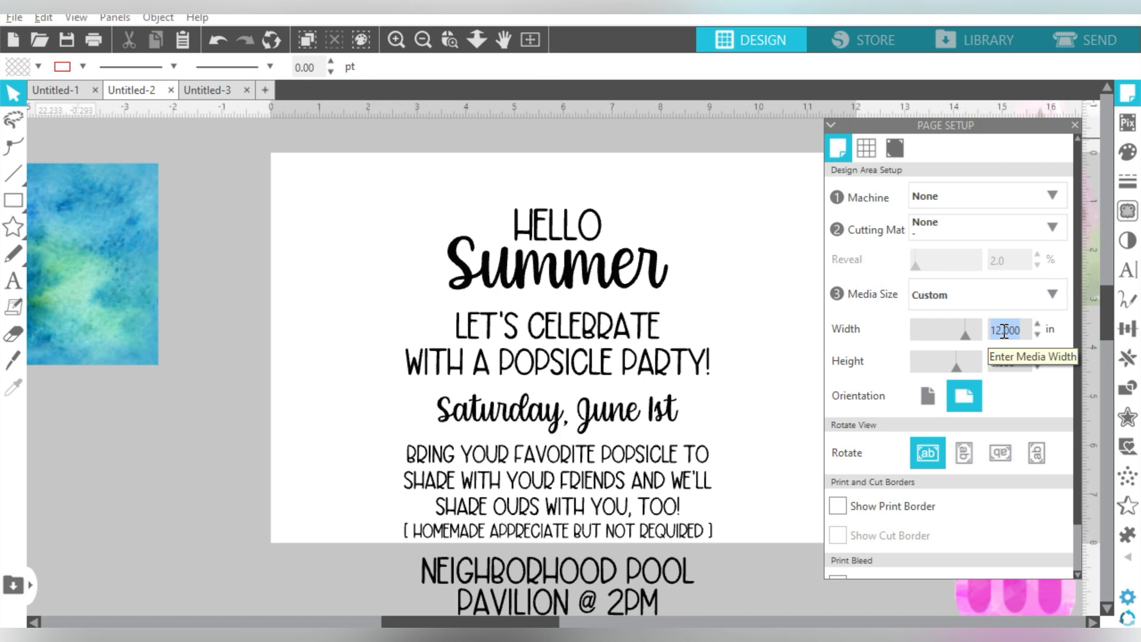
{"action": "type", "text": "5"}
{"action": "key", "text": "Return"}
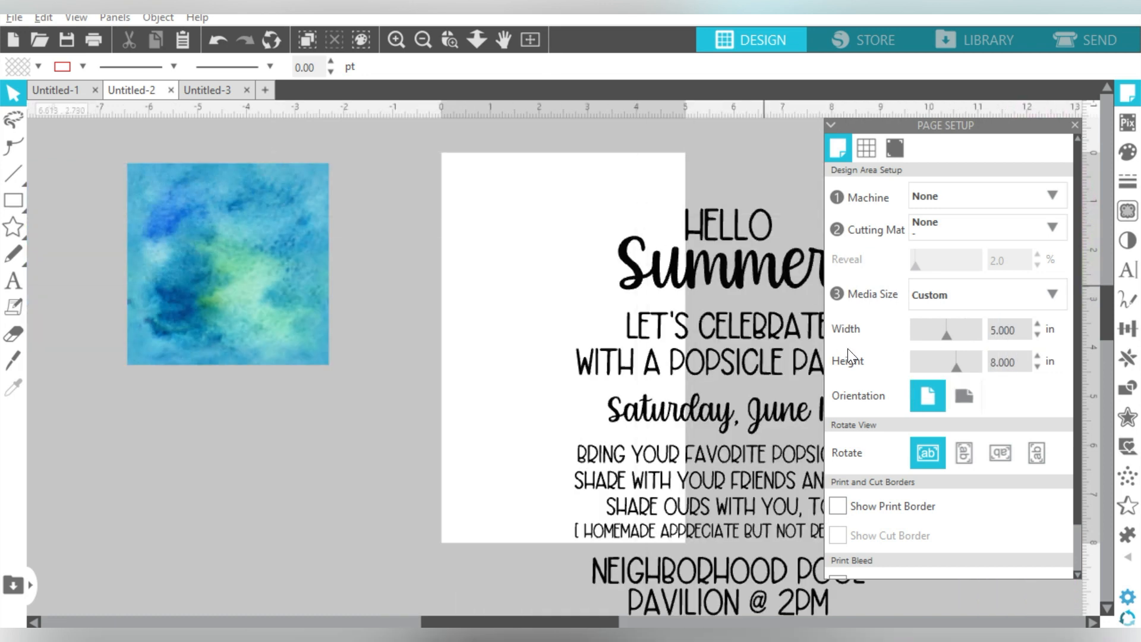
{"action": "scroll", "coordinate": [1008, 369], "scroll_direction": "down", "scroll_amount": 1}
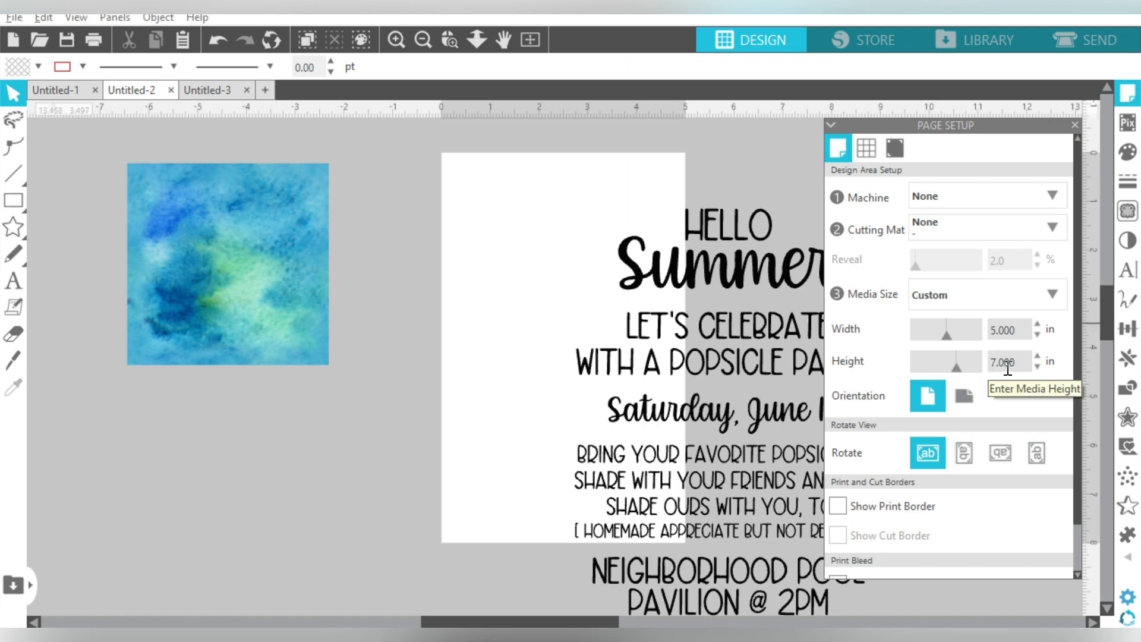
{"action": "left_click", "coordinate": [428, 43]}
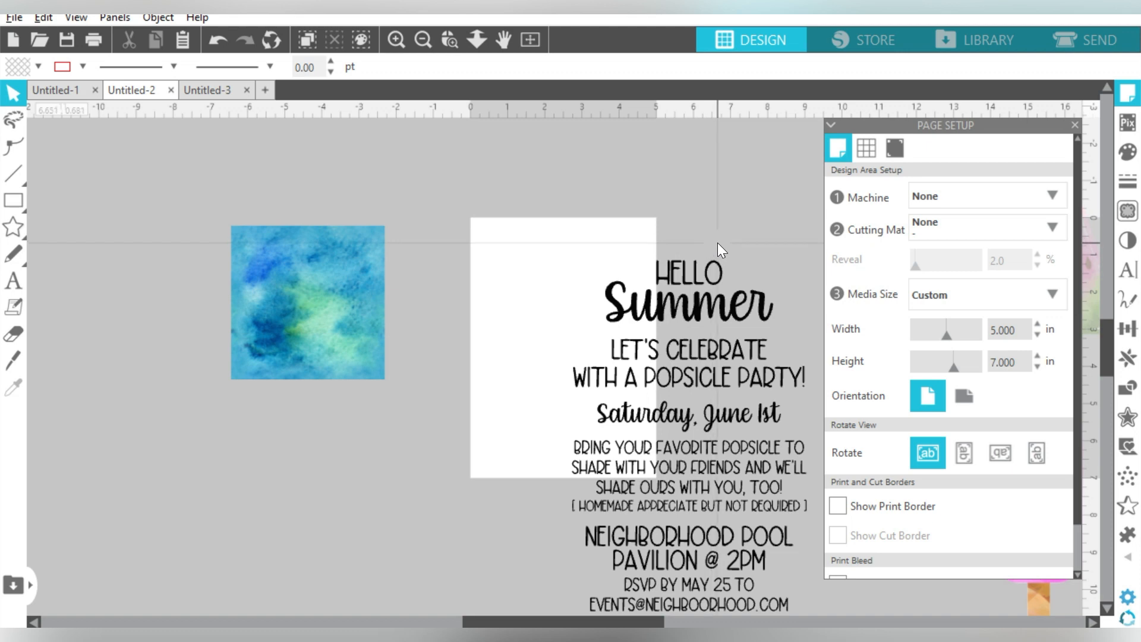
Step: Resize the square watercolour background to 5 inches wide and 7 inches high, without keeping its proportions
{"action": "left_click", "coordinate": [301, 270]}
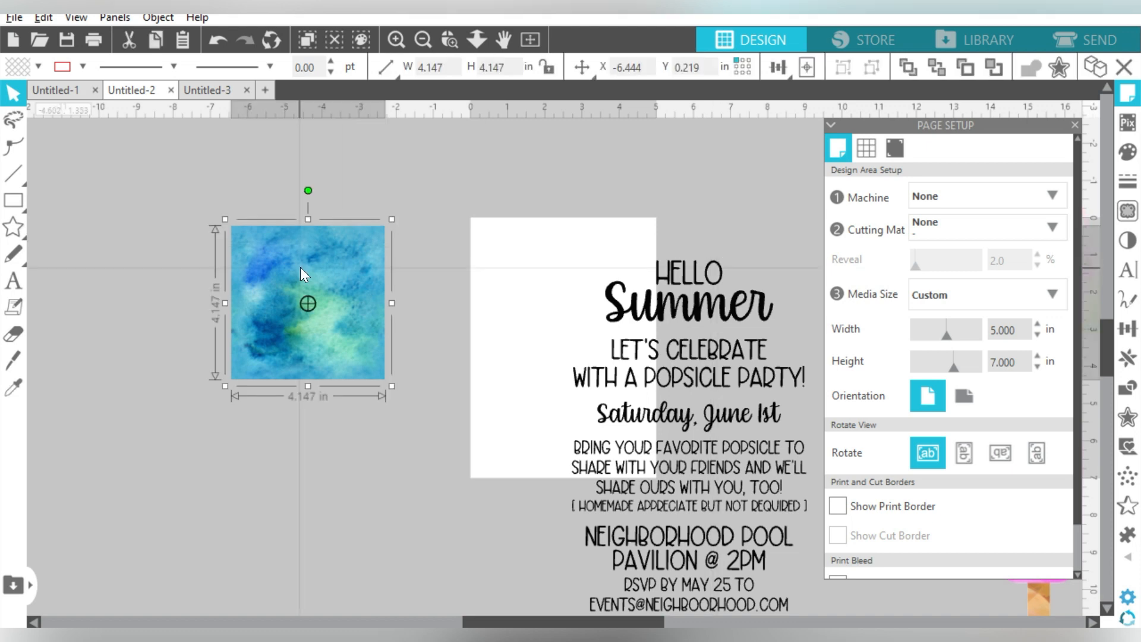
{"action": "left_click", "coordinate": [1128, 328]}
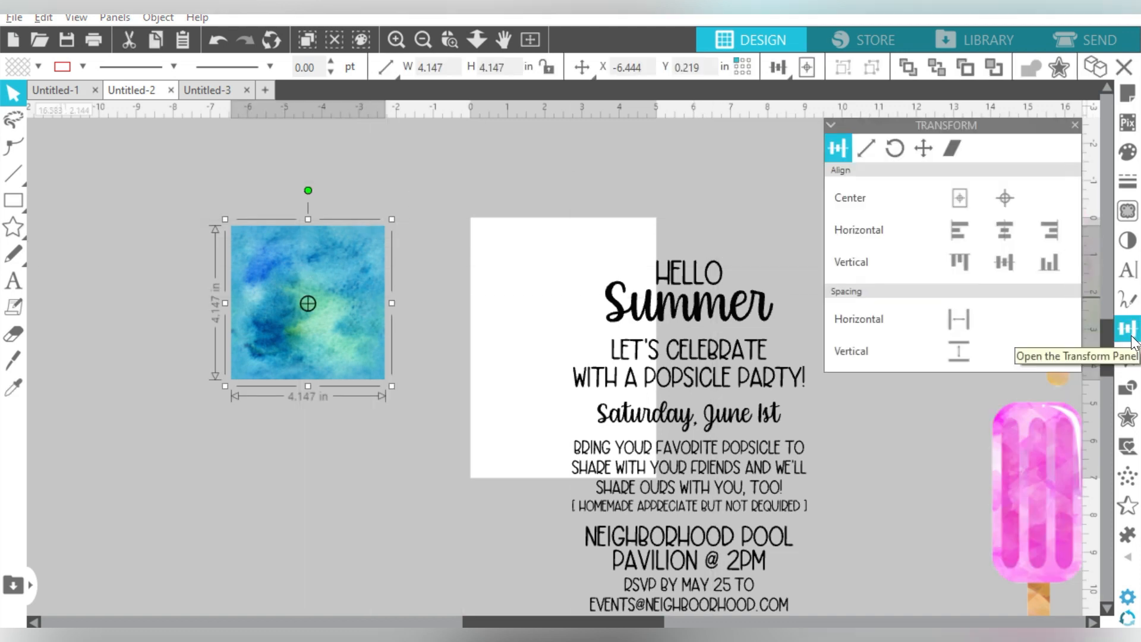
{"action": "left_click", "coordinate": [867, 148]}
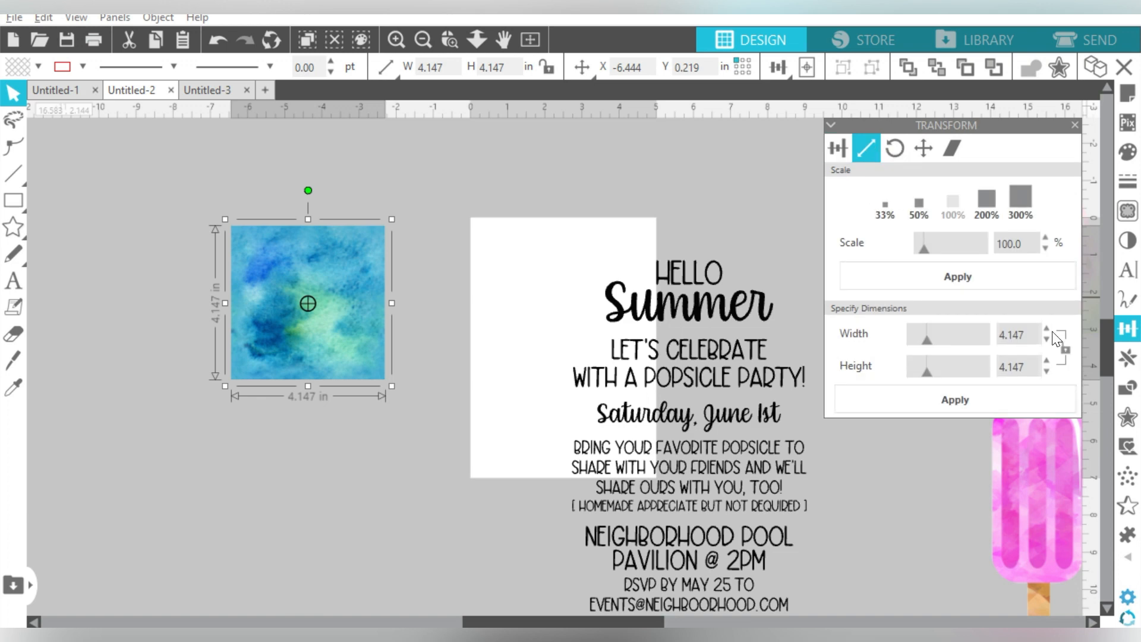
{"action": "double_click", "coordinate": [1028, 336]}
{"action": "key", "text": "BackSpace"}
{"action": "type", "text": "5"}
{"action": "key", "text": "Tab"}
{"action": "type", "text": "7"}
{"action": "key", "text": "Tab"}
{"action": "key", "text": "Return"}
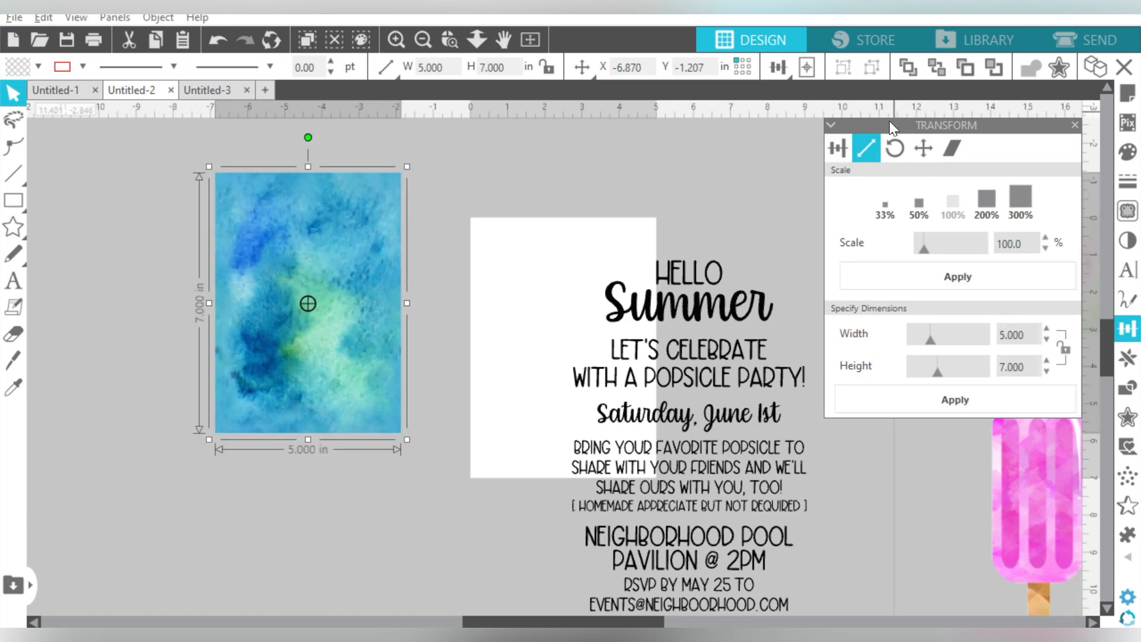
Step: Centre the stretched watercolour background on the page, and undo both the centring and the resize
{"action": "left_click", "coordinate": [844, 147]}
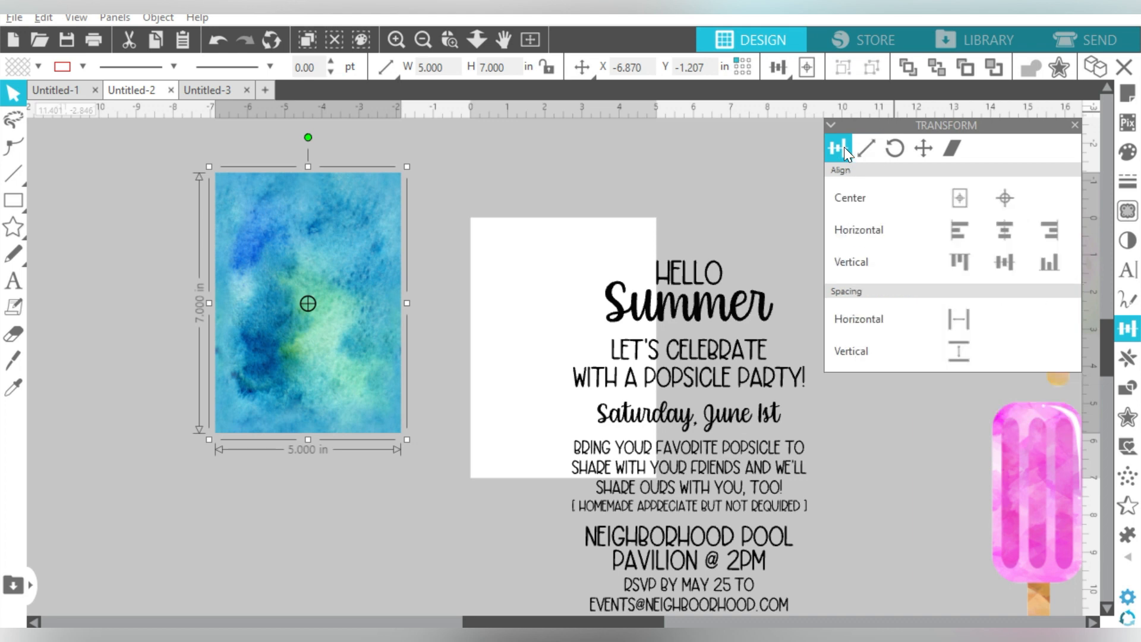
{"action": "left_click", "coordinate": [955, 200]}
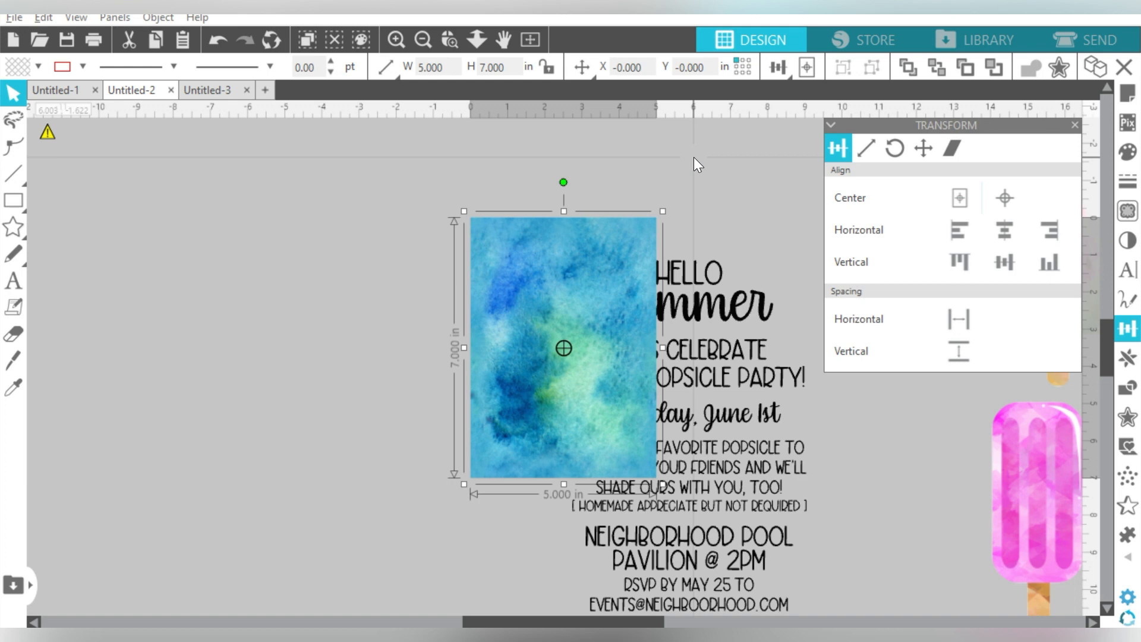
{"action": "key", "text": "ctrl+z"}
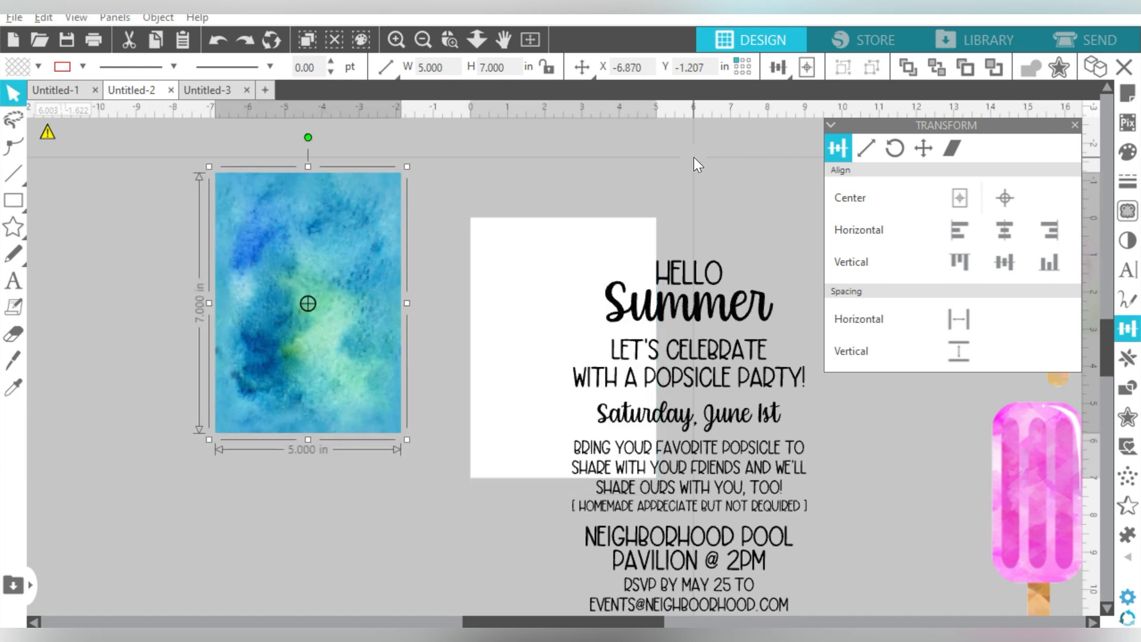
{"action": "key", "text": "ctrl+z"}
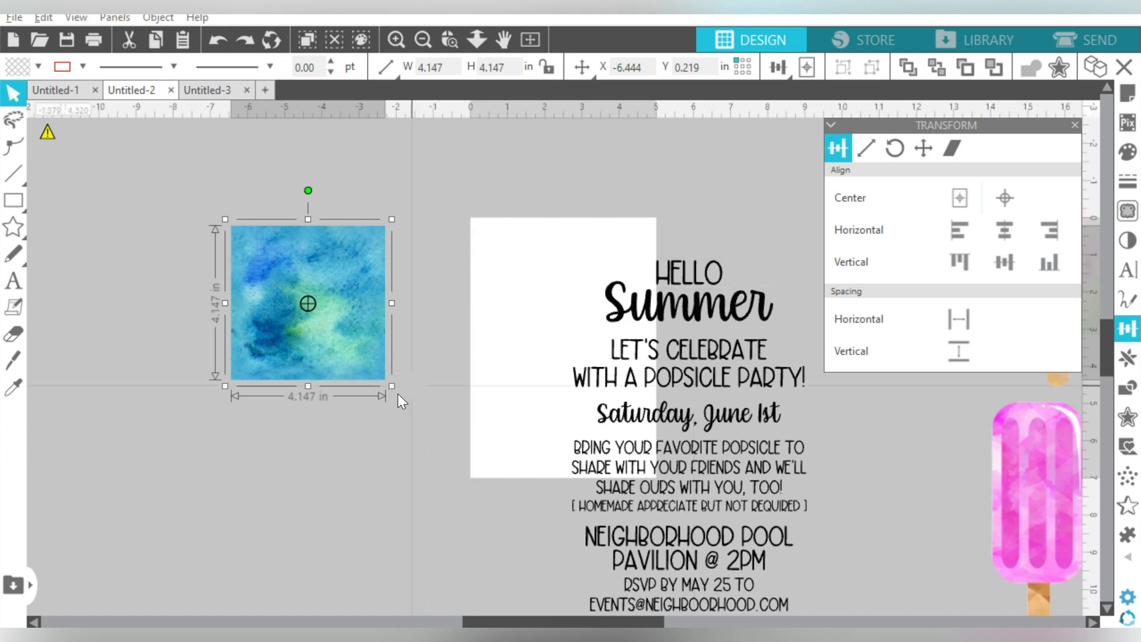
Step: Enlarge the watercolour square proportionally to about 6.93 inches and draw a rectangle about 1.5 x 2 inches in the empty workspace beside it
{"action": "left_click_drag", "start_coordinate": [392, 385], "coordinate": [507, 476]}
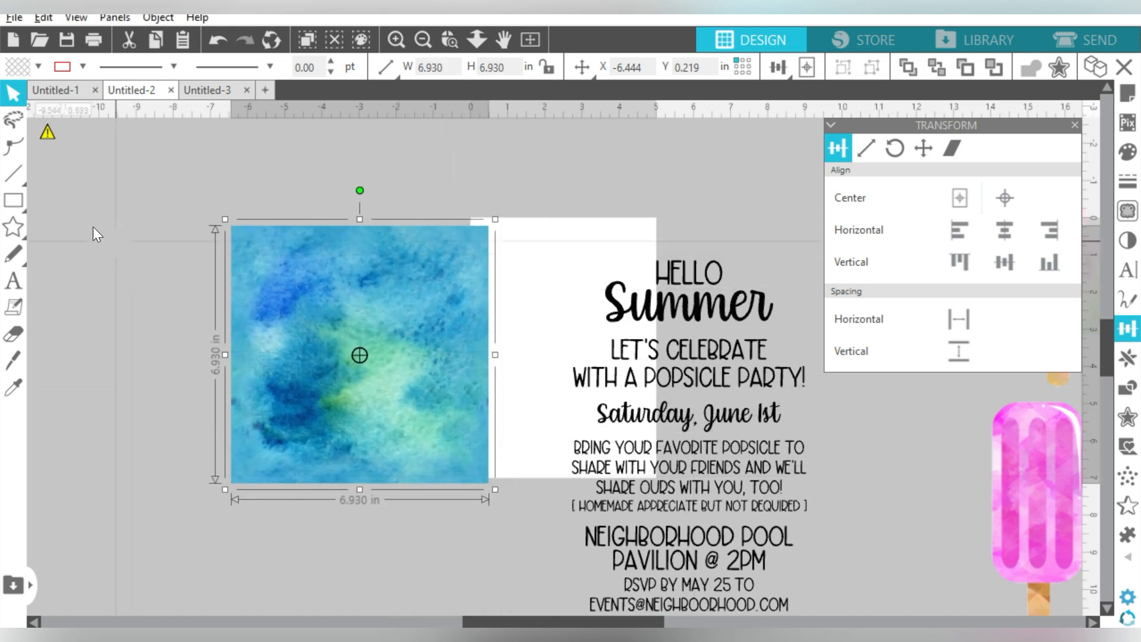
{"action": "left_click", "coordinate": [41, 209]}
{"action": "left_click", "coordinate": [16, 201]}
{"action": "left_click_drag", "start_coordinate": [136, 250], "coordinate": [195, 326]}
Step: Set the new rectangle's dimensions to 5 inches wide and 7 inches high
{"action": "left_click", "coordinate": [867, 152]}
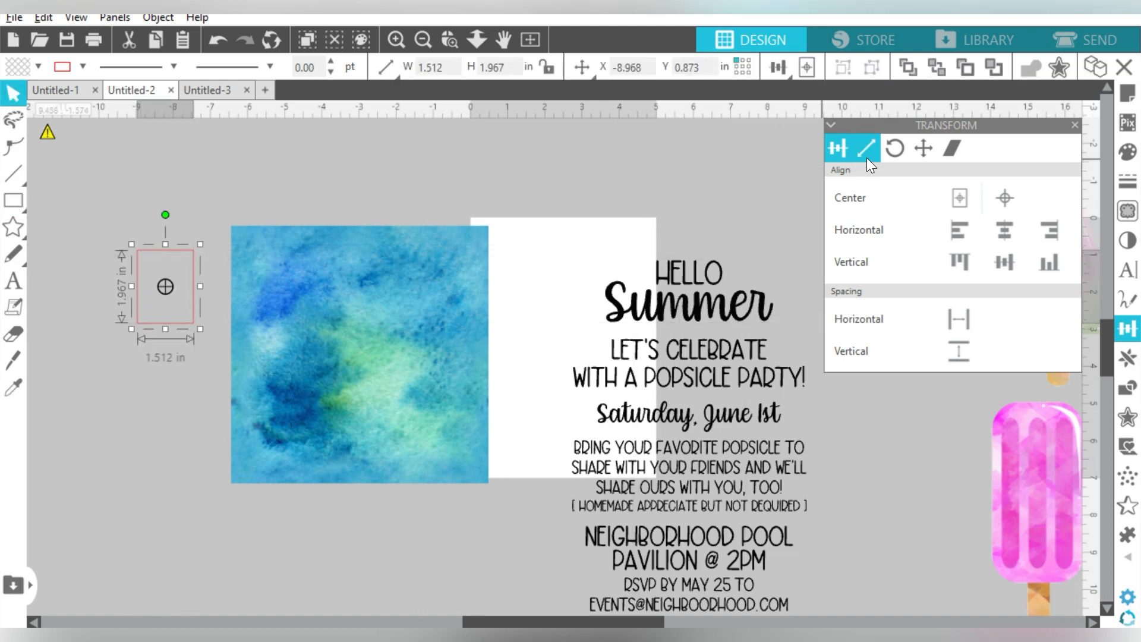
{"action": "left_click", "coordinate": [1035, 330]}
{"action": "type", "text": "5"}
{"action": "key", "text": "Tab"}
{"action": "type", "text": "7"}
{"action": "key", "text": "Return"}
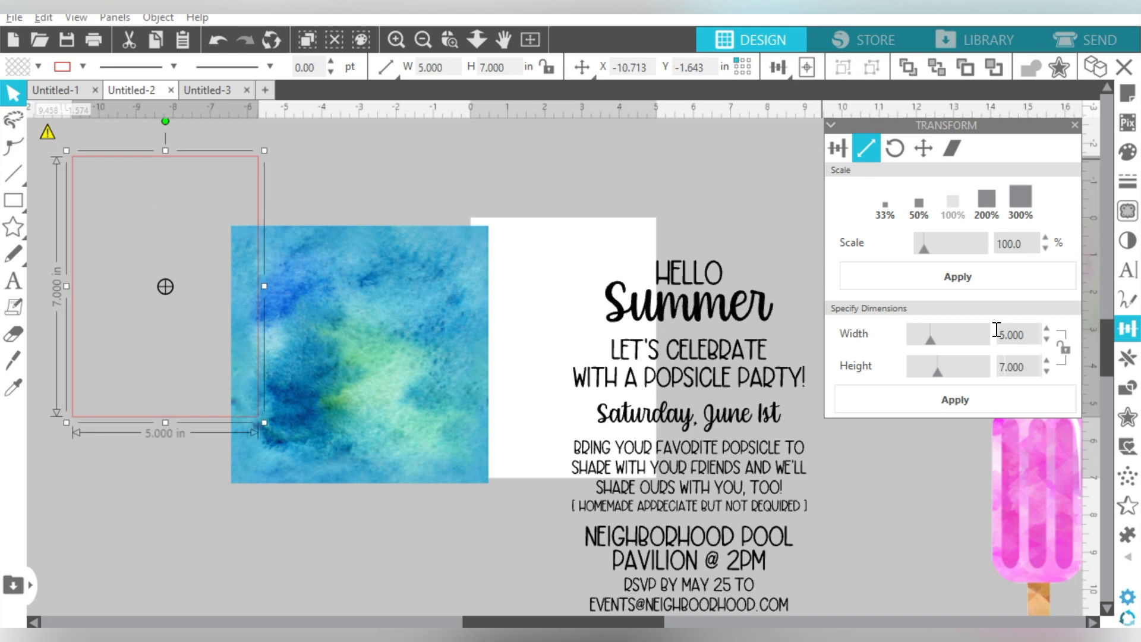
Step: Cover the 5 x 7 inch rectangle with the watercolour square, enlarged to about 7.48 inches, and crop the image to the rectangle
{"action": "left_click_drag", "start_coordinate": [367, 320], "coordinate": [202, 246]}
{"action": "left_click_drag", "start_coordinate": [331, 415], "coordinate": [355, 431]}
{"action": "left_click_drag", "start_coordinate": [393, 238], "coordinate": [224, 315]}
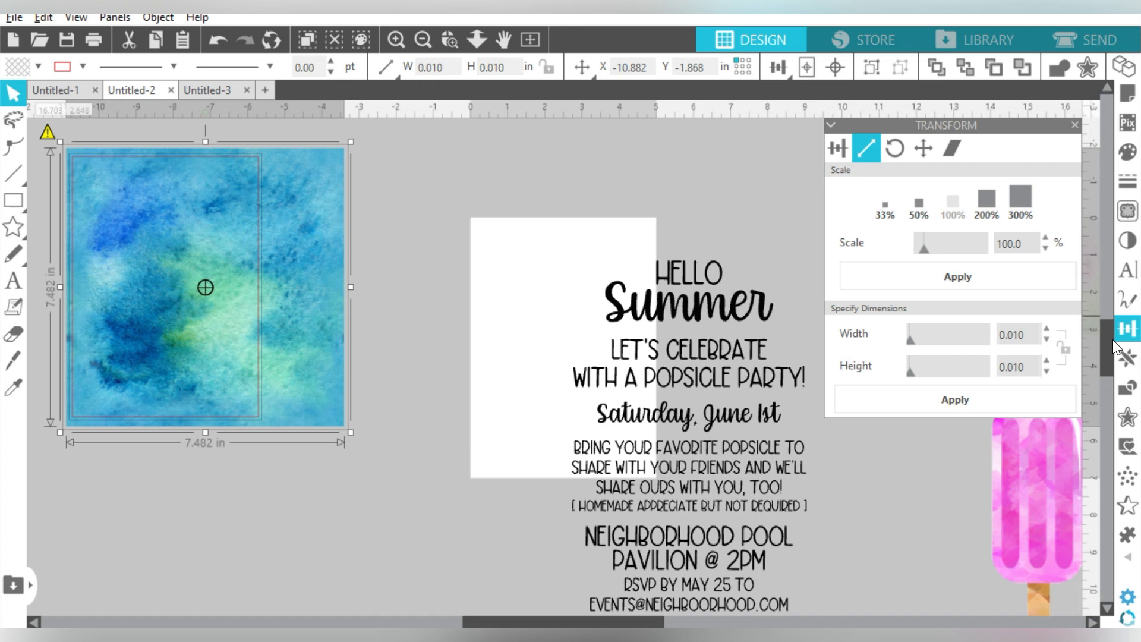
{"action": "left_click", "coordinate": [1128, 388]}
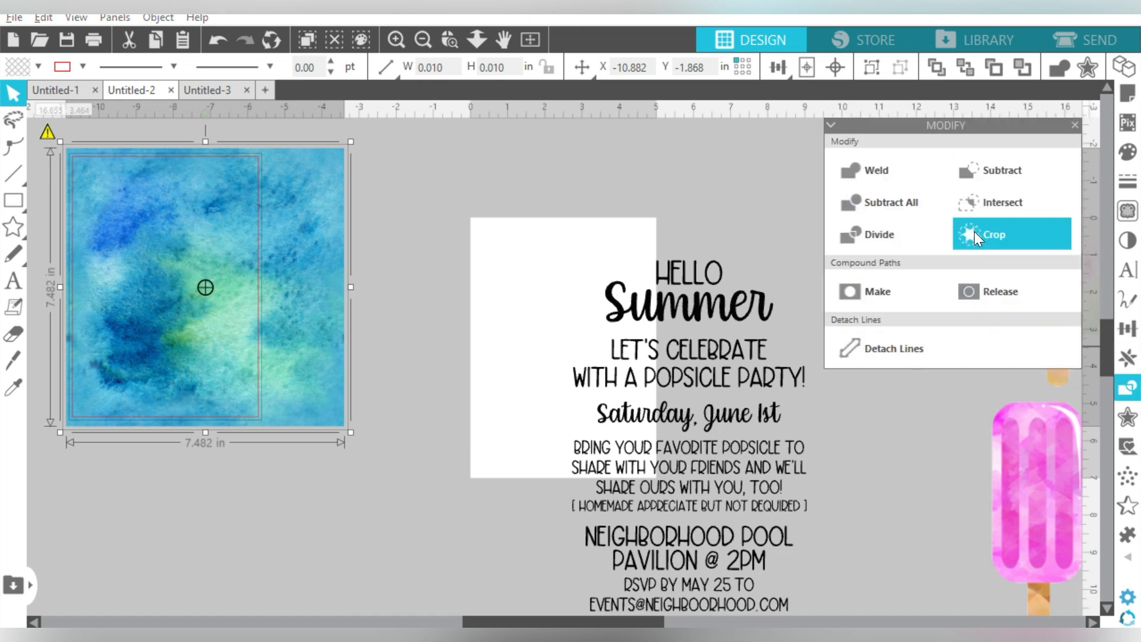
{"action": "left_click", "coordinate": [975, 233]}
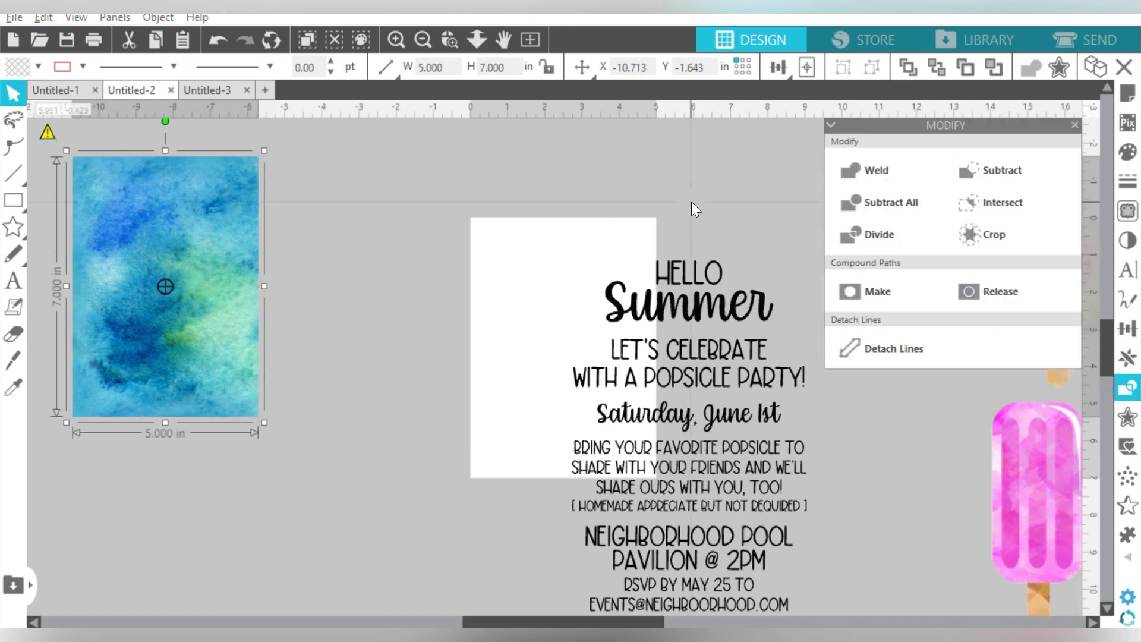
Step: Centre the cropped watercolour background on the page
{"action": "left_click", "coordinate": [1128, 328]}
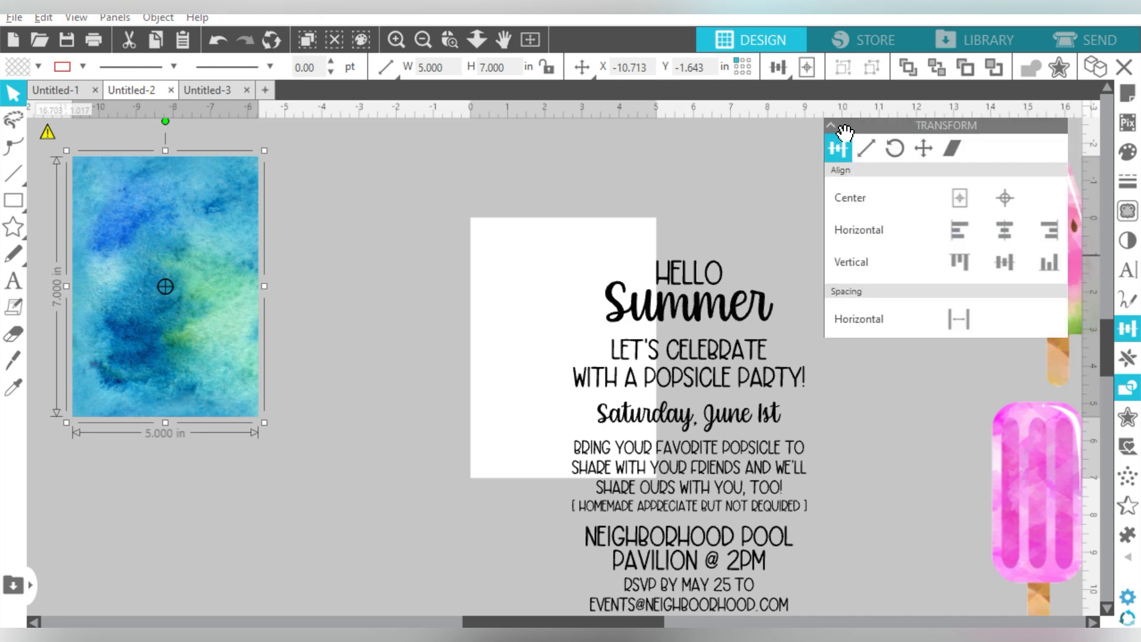
{"action": "left_click", "coordinate": [865, 150]}
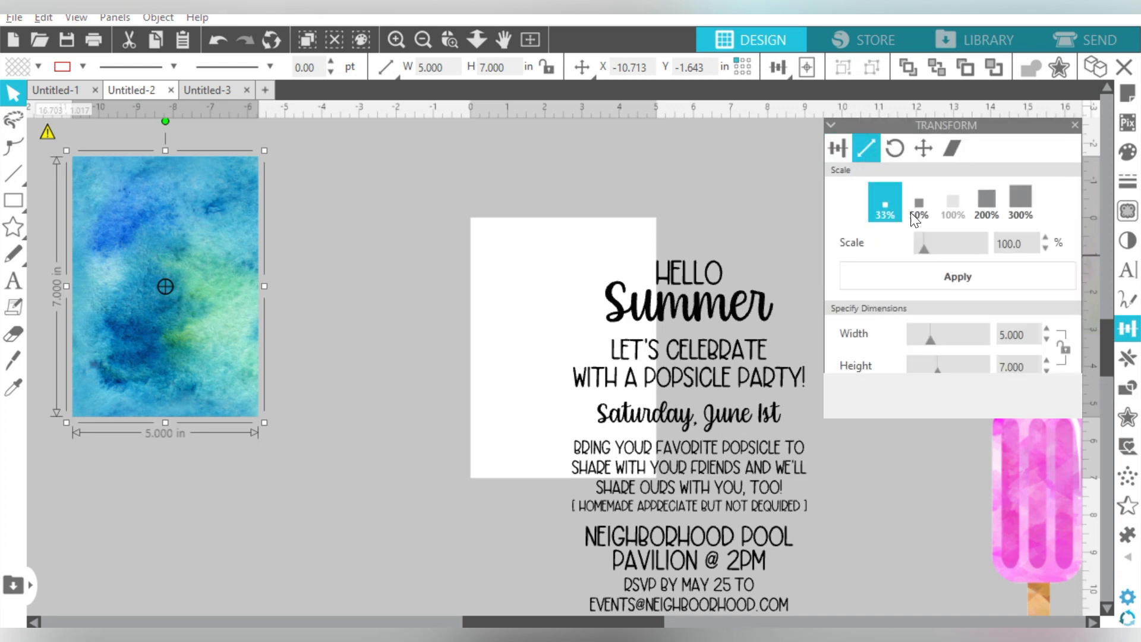
{"action": "left_click", "coordinate": [836, 148]}
{"action": "left_click", "coordinate": [961, 200]}
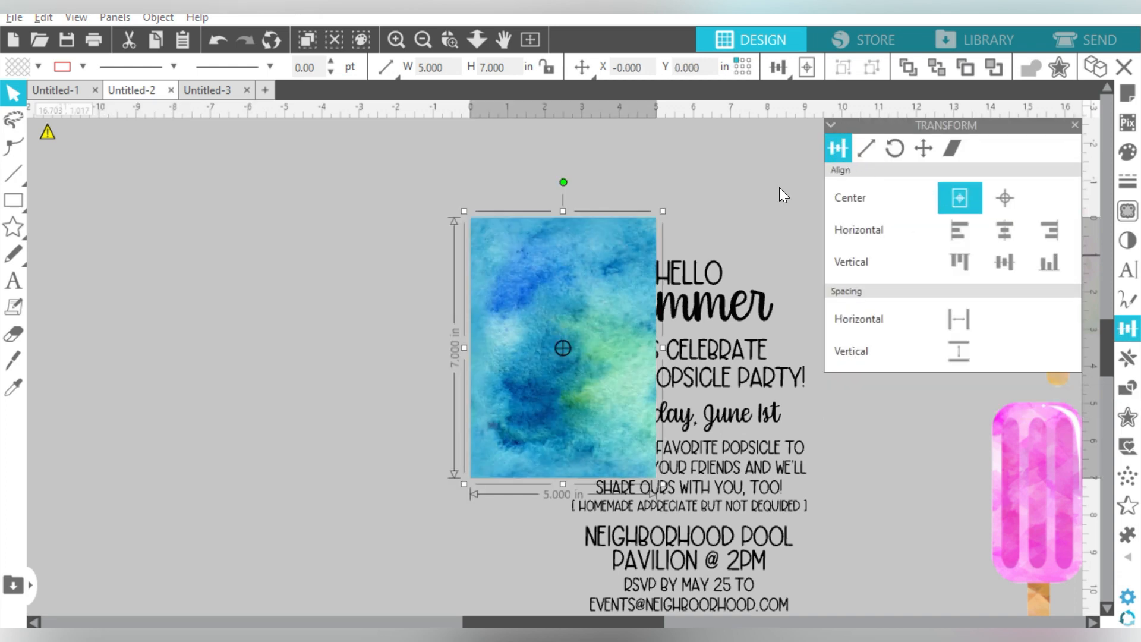
Step: Send the watercolour background behind the invitation text and deselect it
{"action": "left_click", "coordinate": [643, 176]}
{"action": "left_click", "coordinate": [581, 240]}
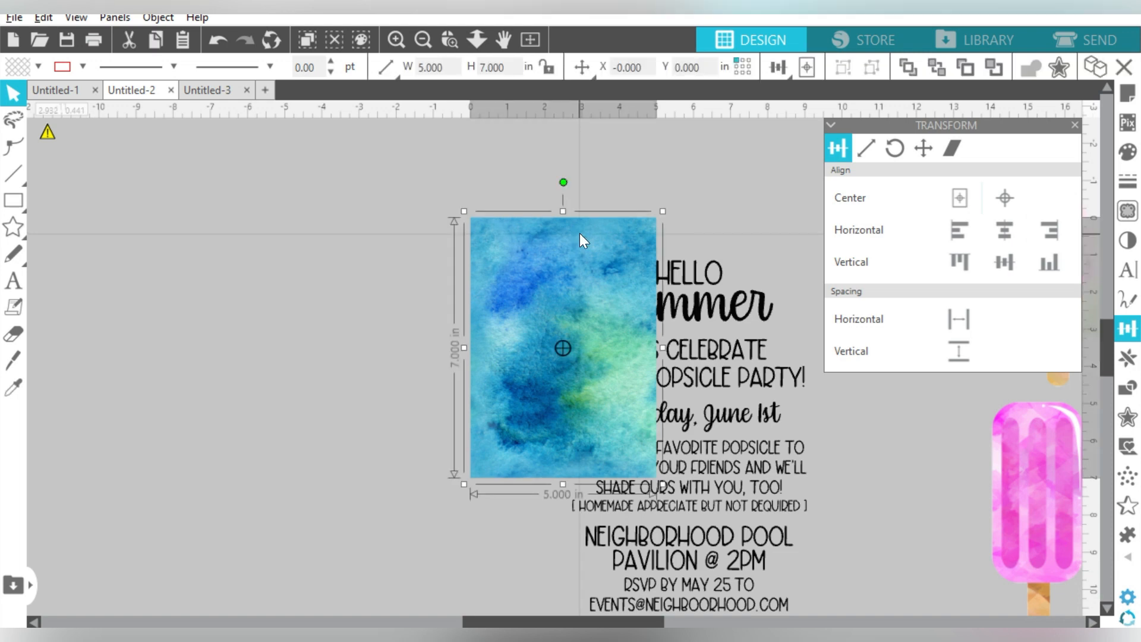
{"action": "left_click", "coordinate": [935, 67]}
{"action": "left_click", "coordinate": [779, 188]}
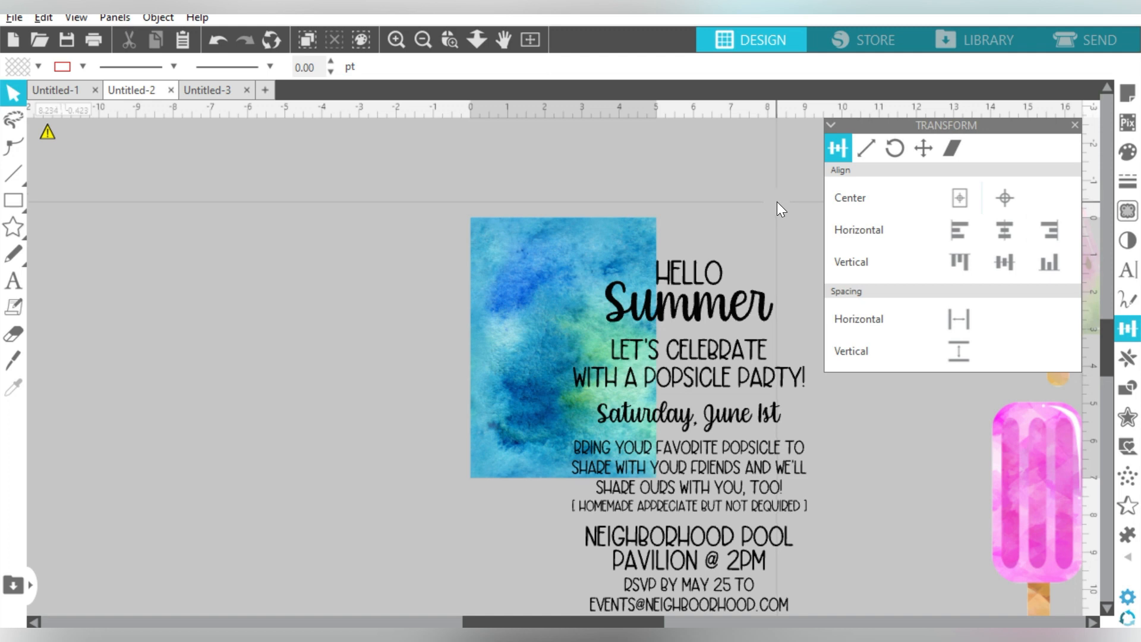
Step: Scale the grouped invitation text down to about 3.8 x 5.8 inches and centre it on the page
{"action": "left_click", "coordinate": [688, 422]}
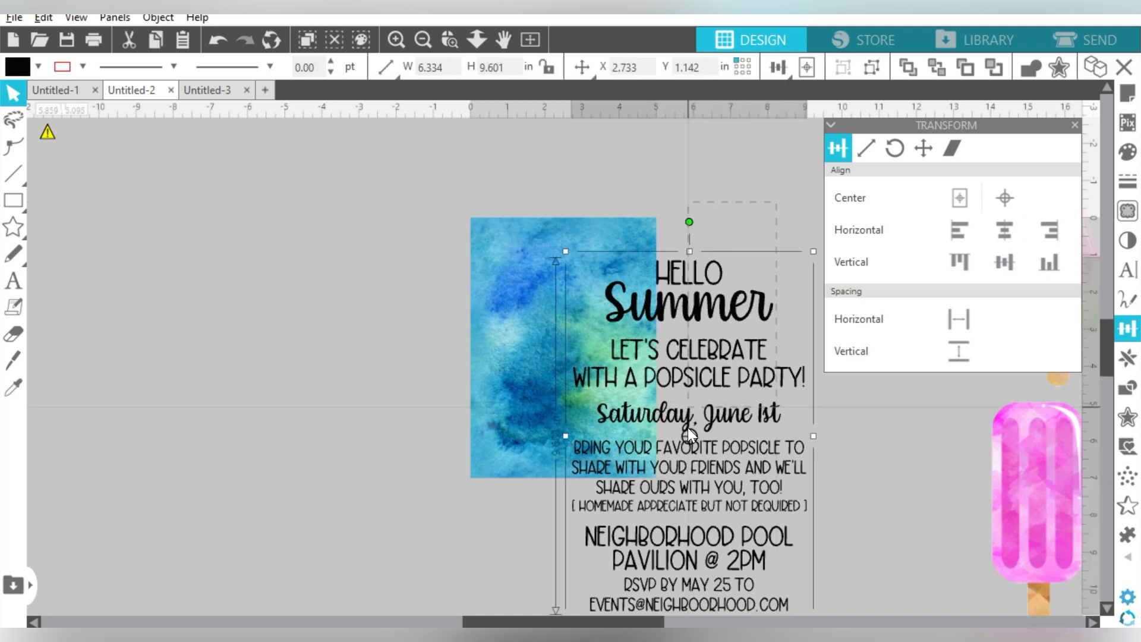
{"action": "left_click_drag", "start_coordinate": [753, 536], "coordinate": [689, 517]}
{"action": "left_click_drag", "start_coordinate": [748, 605], "coordinate": [620, 481]}
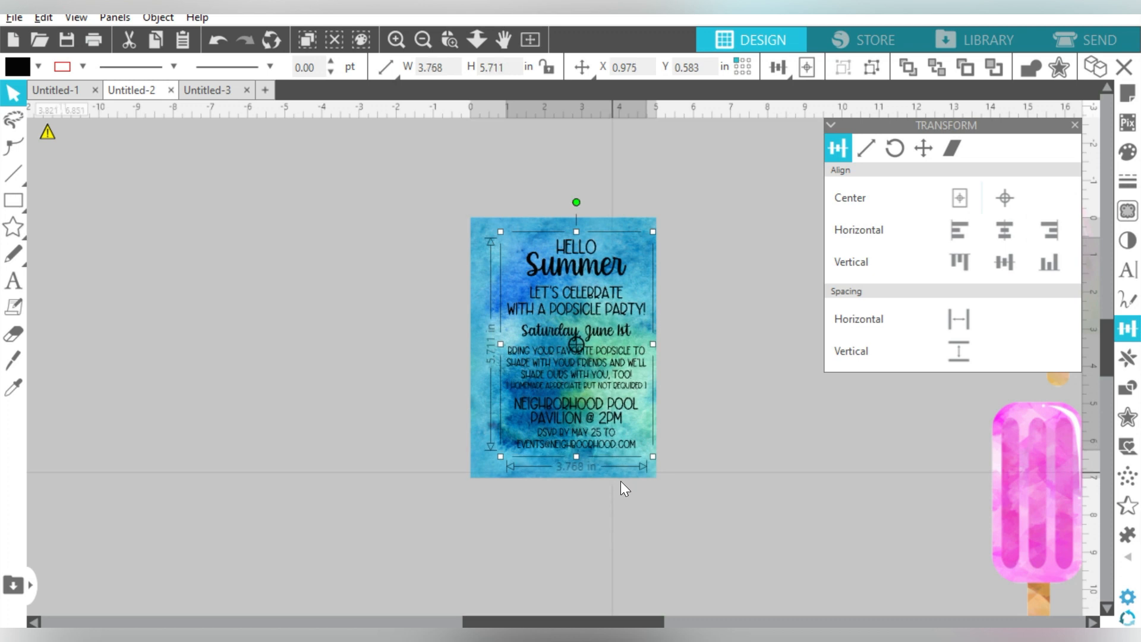
{"action": "left_click", "coordinate": [959, 199]}
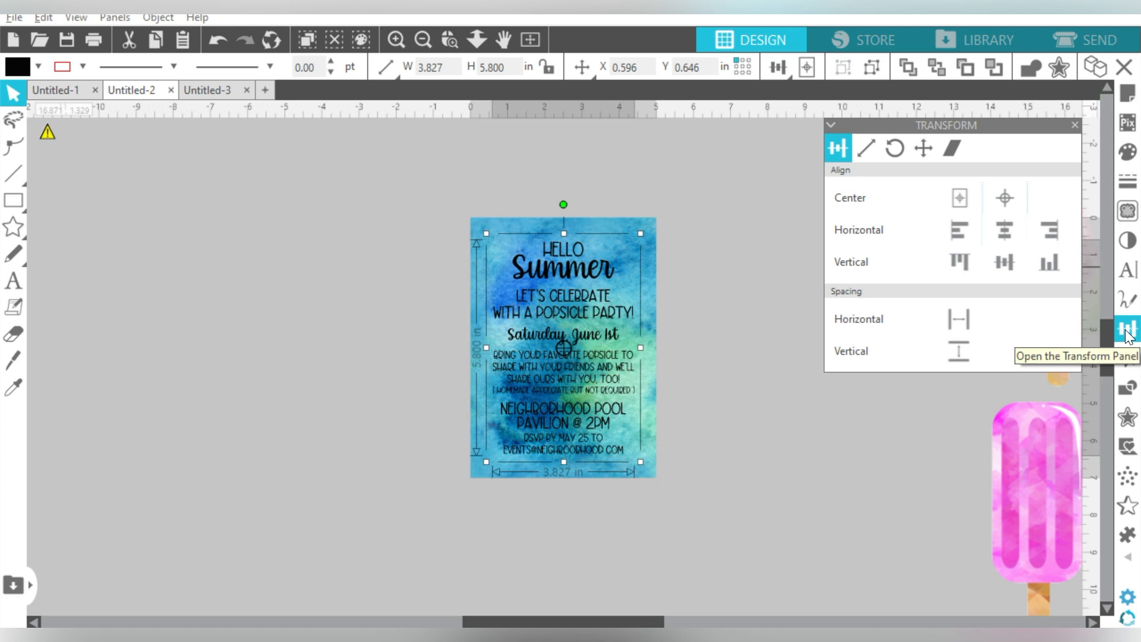
{"action": "left_click", "coordinate": [761, 297]}
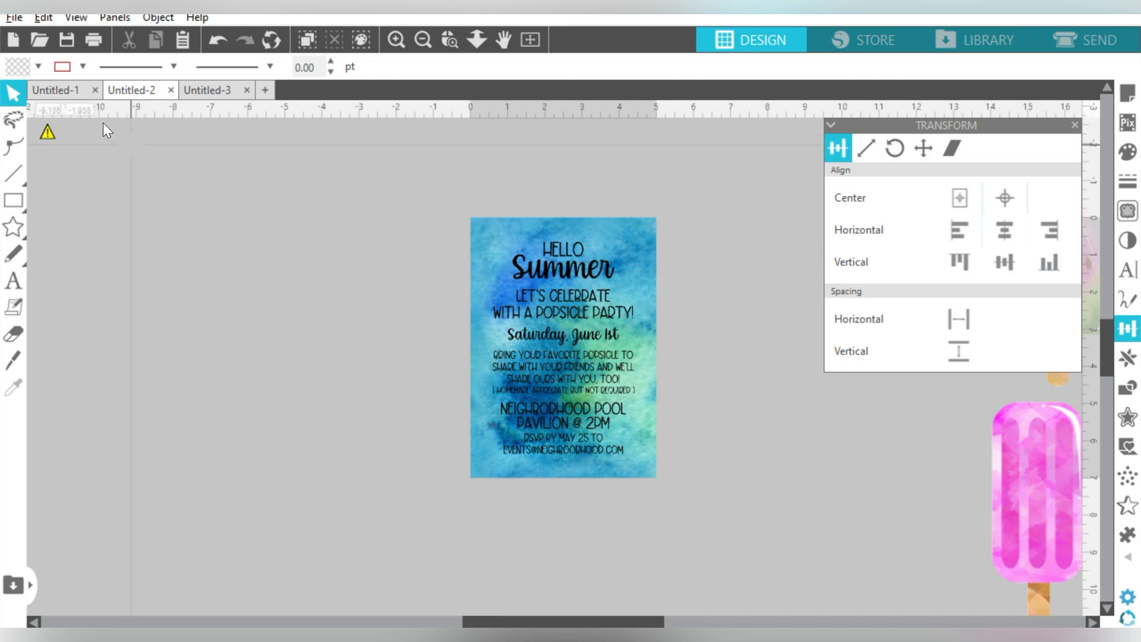
Step: Draw a rectangle about 4.15 x 6.17 inches around the invitation text and centre it on the page
{"action": "left_click", "coordinate": [44, 202]}
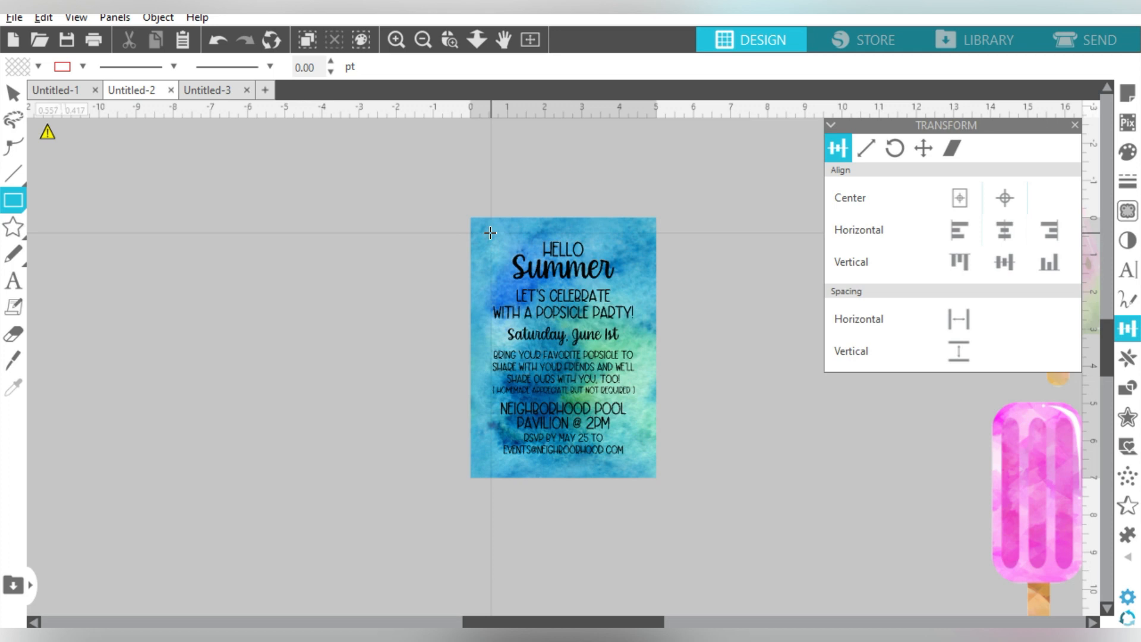
{"action": "left_click_drag", "start_coordinate": [487, 232], "coordinate": [641, 461]}
{"action": "left_click", "coordinate": [955, 202]}
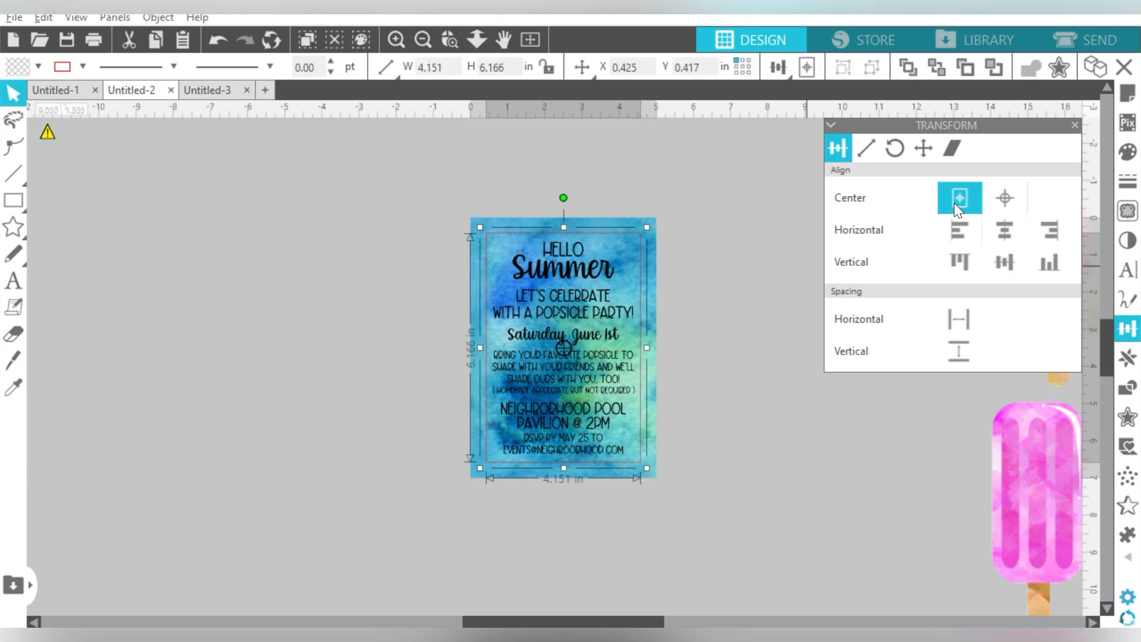
Step: Fill the rectangle around the invitation text with white
{"action": "left_click", "coordinate": [397, 43]}
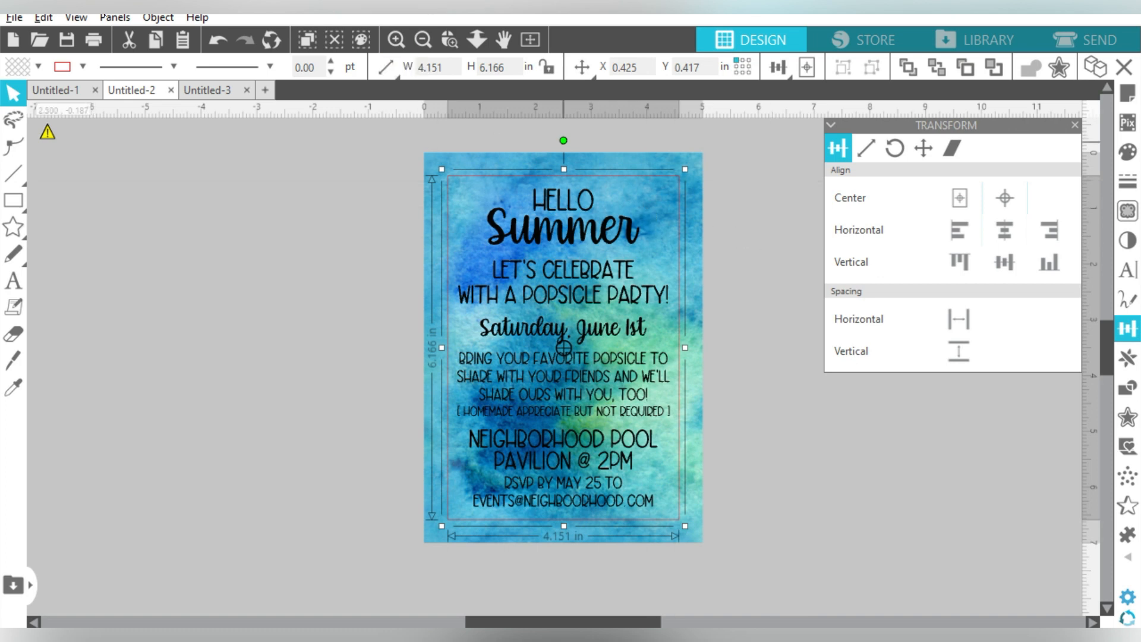
{"action": "left_click", "coordinate": [38, 66]}
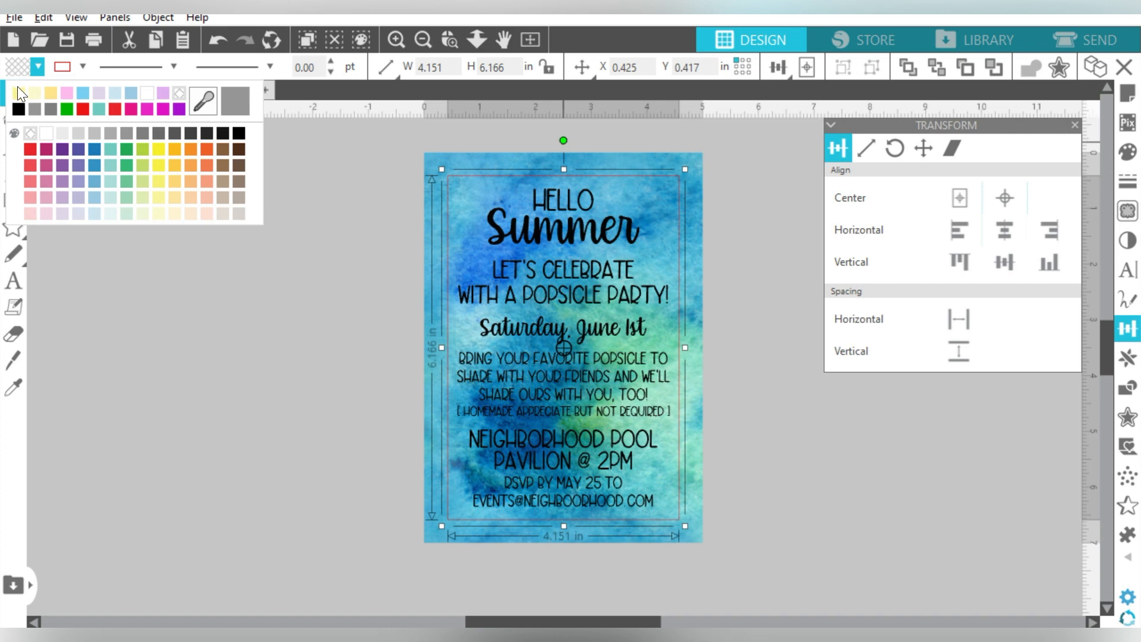
{"action": "left_click", "coordinate": [49, 136]}
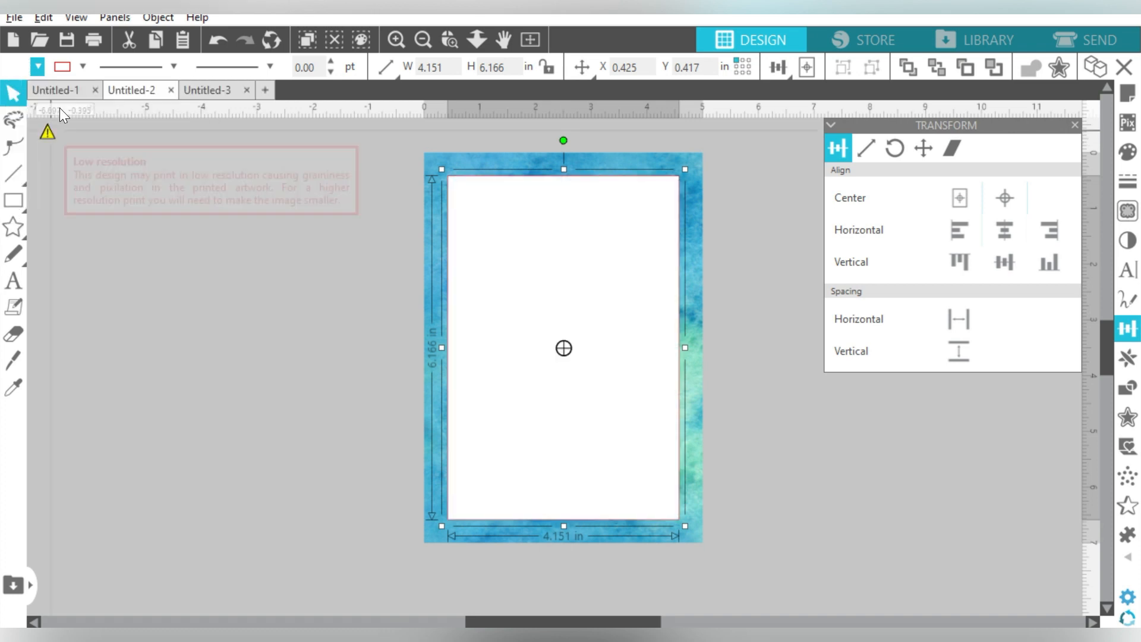
{"action": "left_click", "coordinate": [81, 66]}
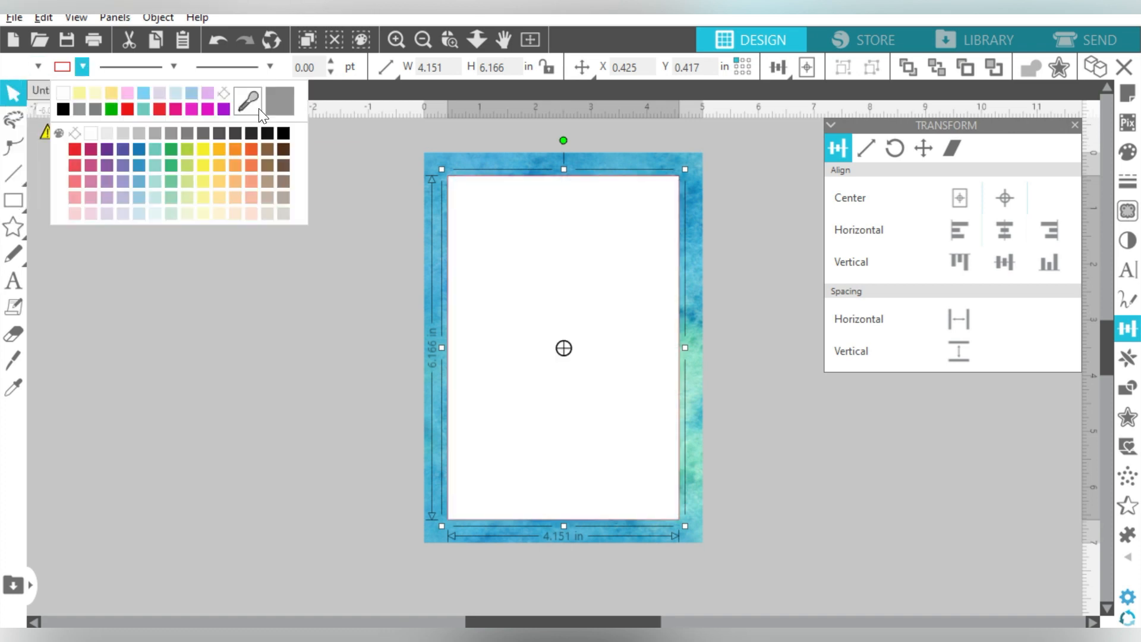
{"action": "left_click", "coordinate": [225, 94]}
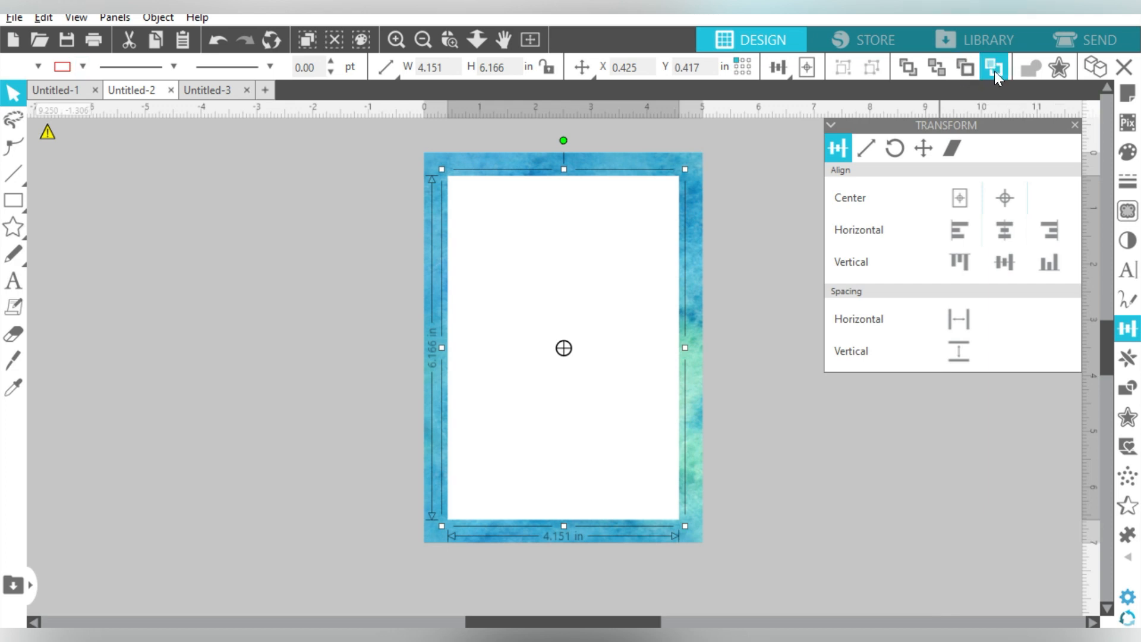
Step: Send the white rectangle behind the text and the watercolour background behind the rectangle
{"action": "left_click", "coordinate": [943, 67]}
{"action": "left_click", "coordinate": [772, 168]}
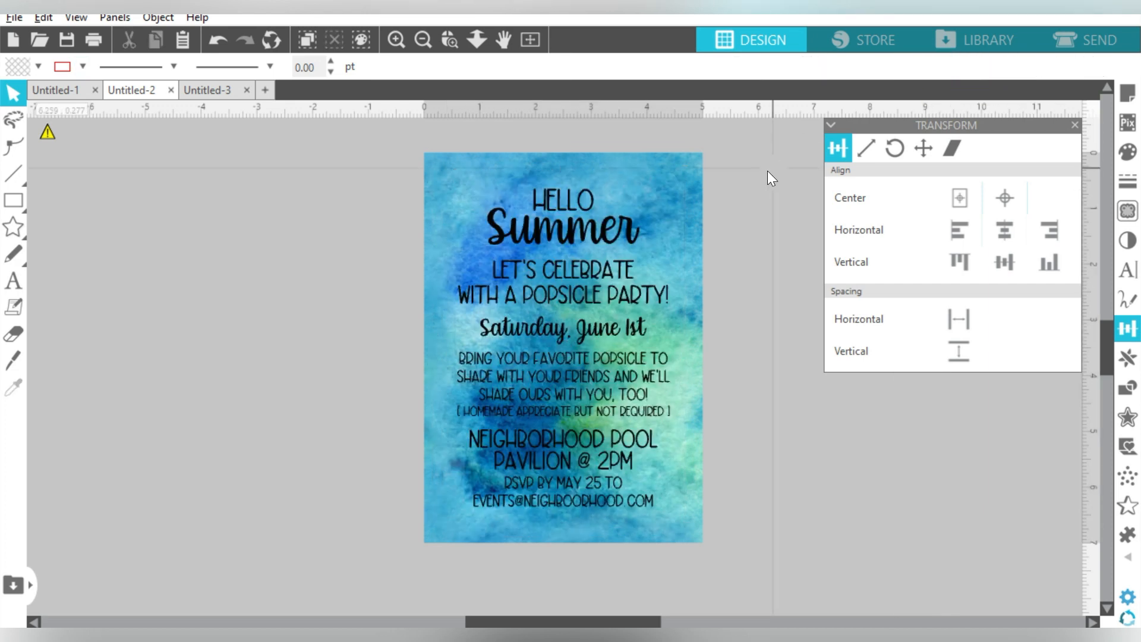
{"action": "left_click", "coordinate": [694, 177]}
{"action": "left_click", "coordinate": [932, 70]}
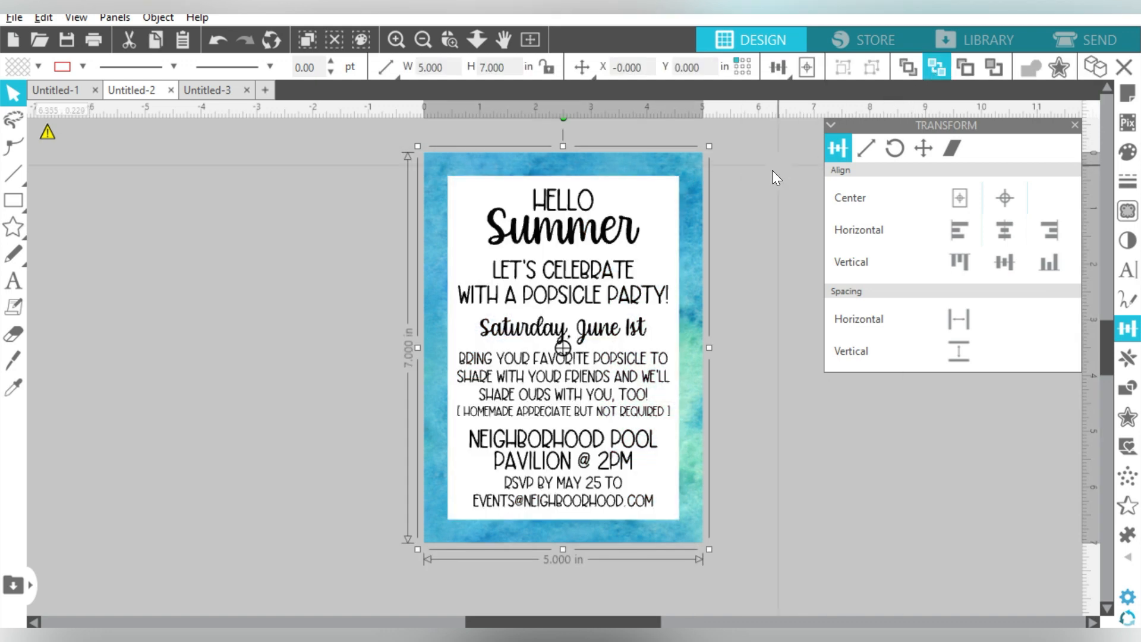
{"action": "left_click", "coordinate": [773, 171]}
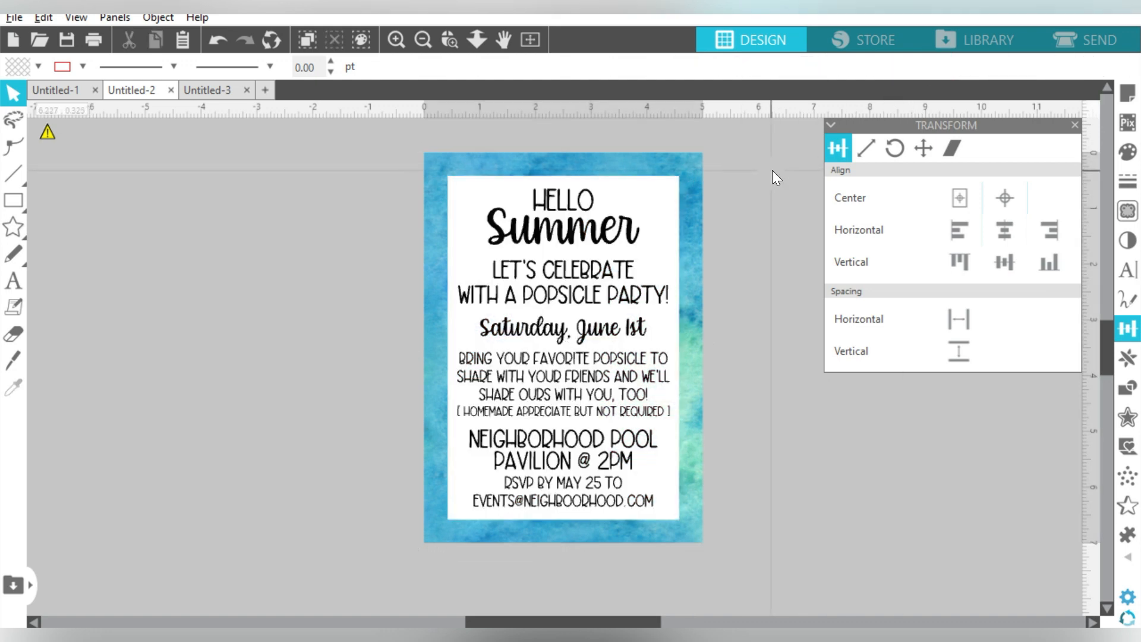
Step: Give the white rectangle a light yellow outline with a thickness of 4 pt
{"action": "left_click", "coordinate": [653, 223]}
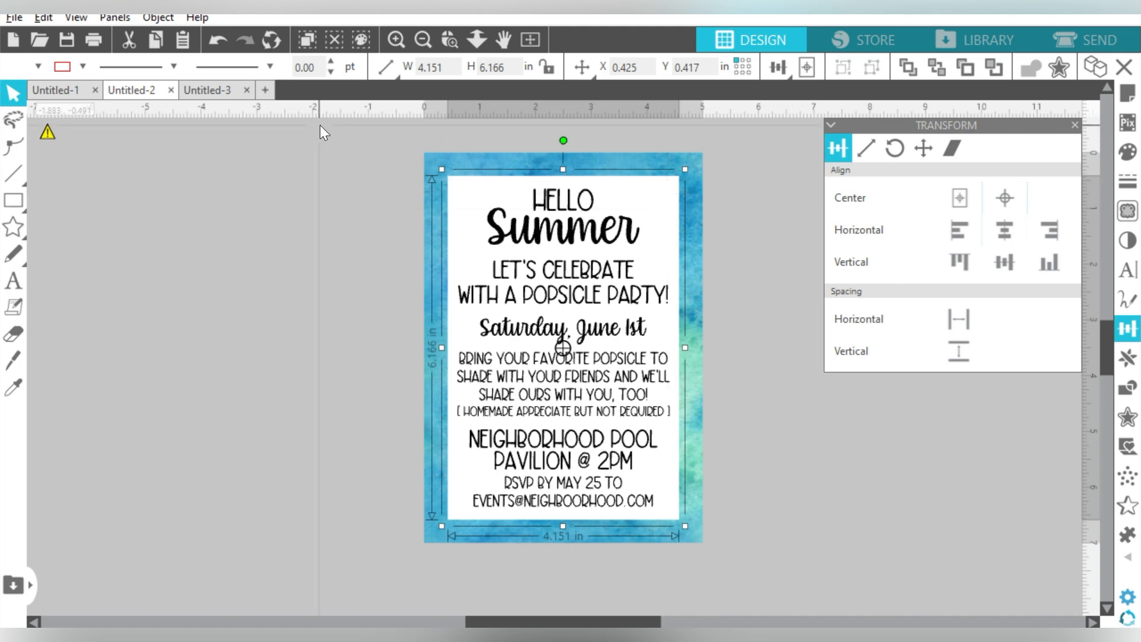
{"action": "left_click", "coordinate": [83, 66]}
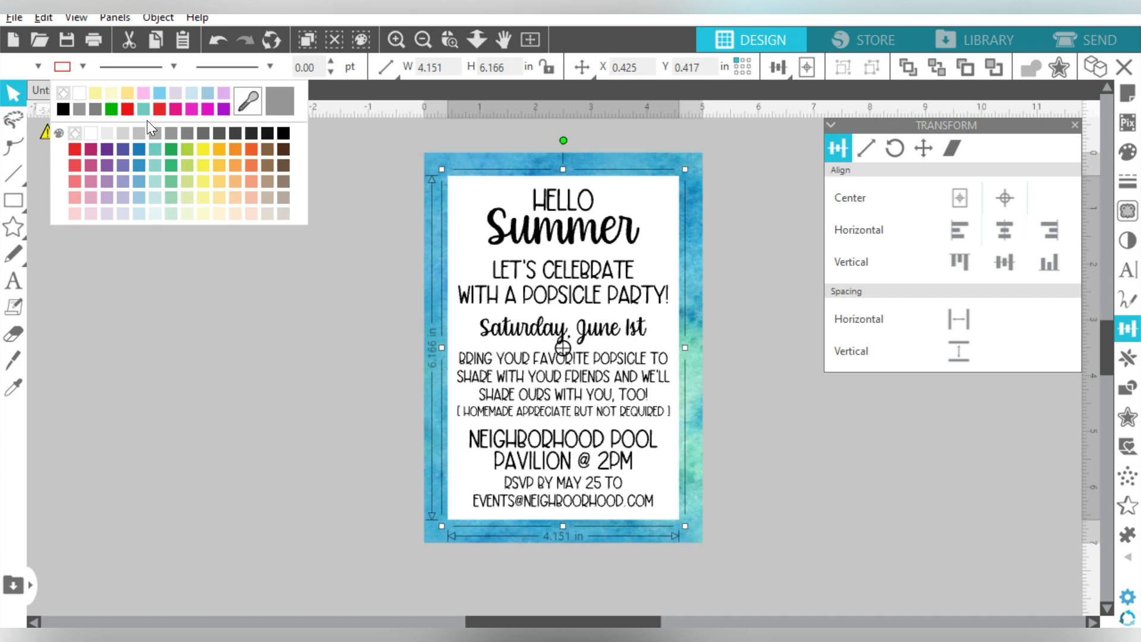
{"action": "left_click", "coordinate": [208, 180]}
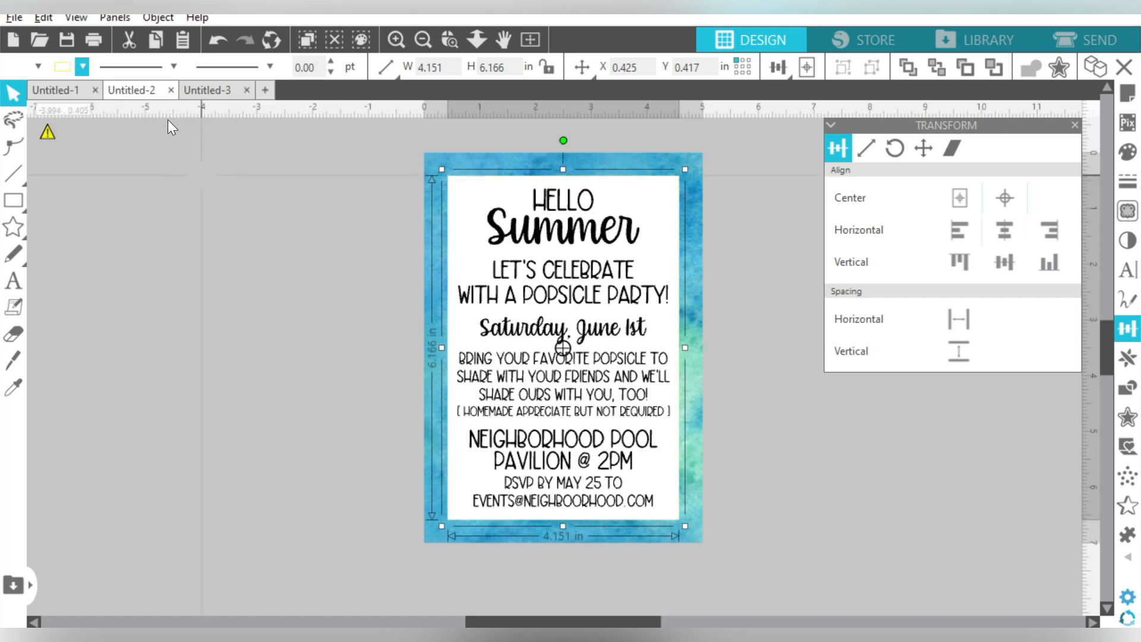
{"action": "double_click", "coordinate": [312, 70]}
{"action": "type", "text": "4"}
{"action": "key", "text": "Return"}
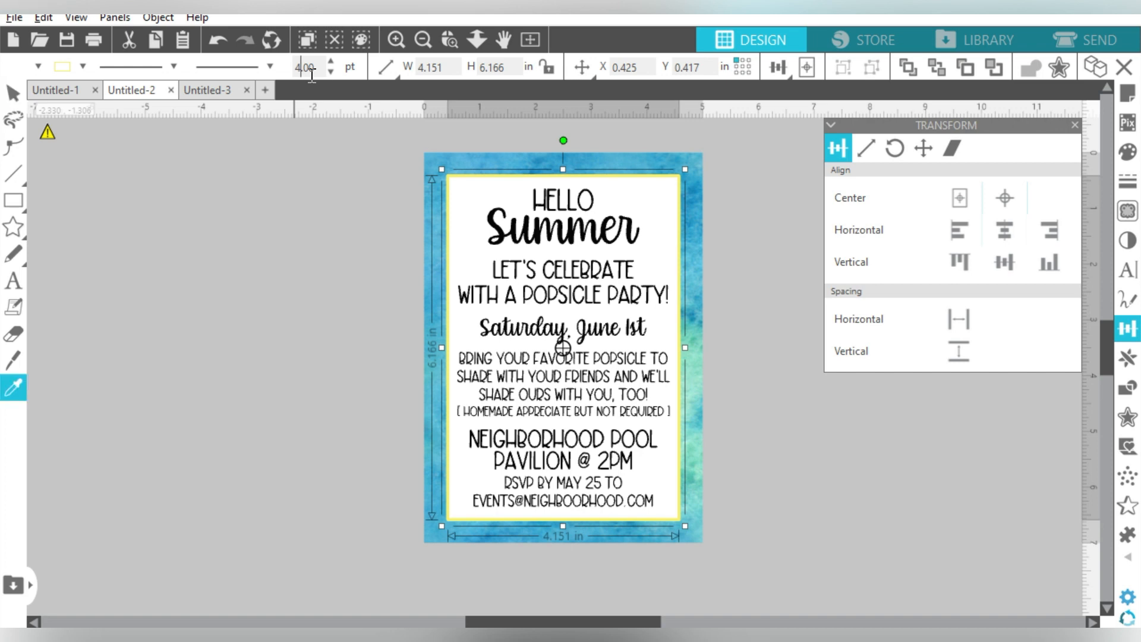
Step: Duplicate the yellow-outlined rectangle to its left and make the copy's fill transparent
{"action": "key", "text": "ctrl+Left"}
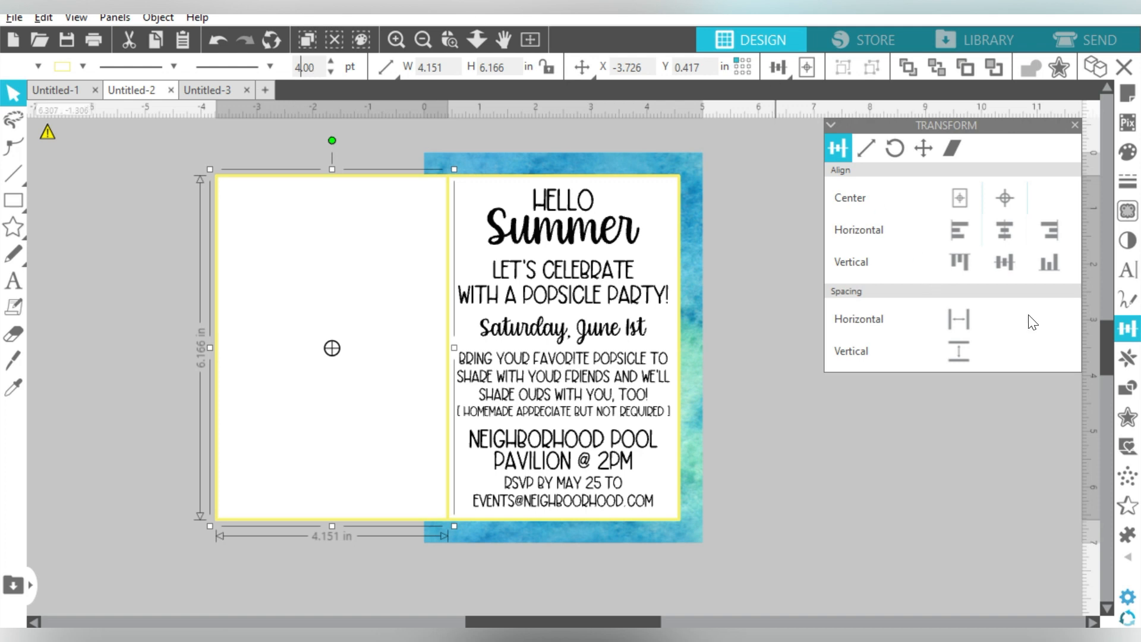
{"action": "left_click", "coordinate": [1129, 359]}
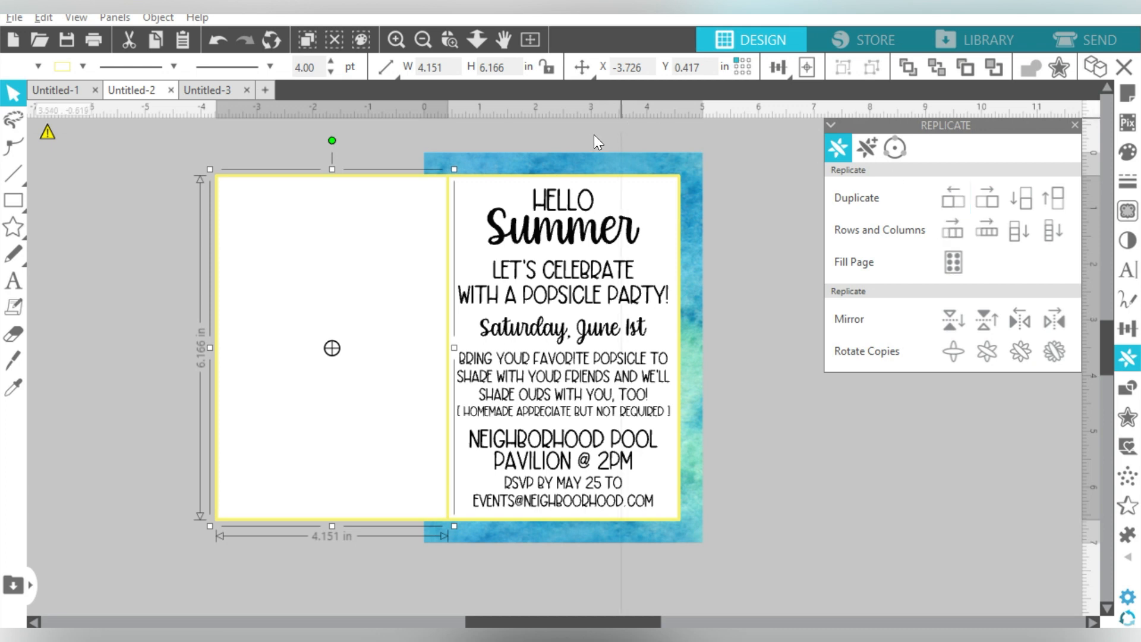
{"action": "left_click", "coordinate": [37, 66]}
{"action": "left_click", "coordinate": [34, 92]}
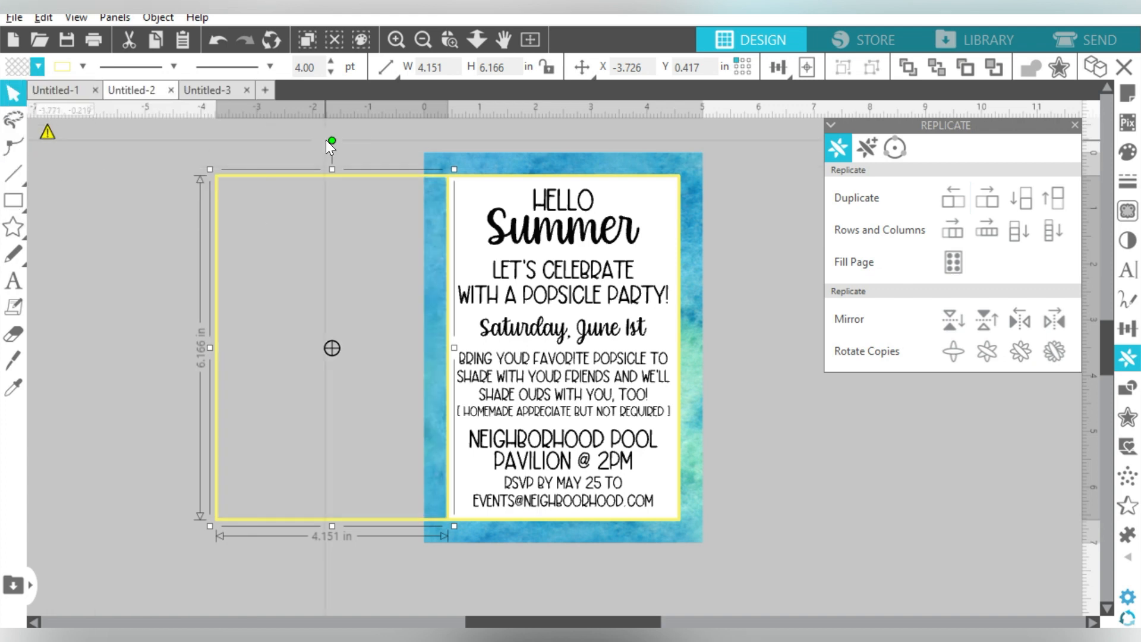
Step: Rotate the unfilled rectangle slightly clockwise and centre it on the page as a tilted frame around the panel
{"action": "left_click_drag", "start_coordinate": [331, 140], "coordinate": [337, 141]}
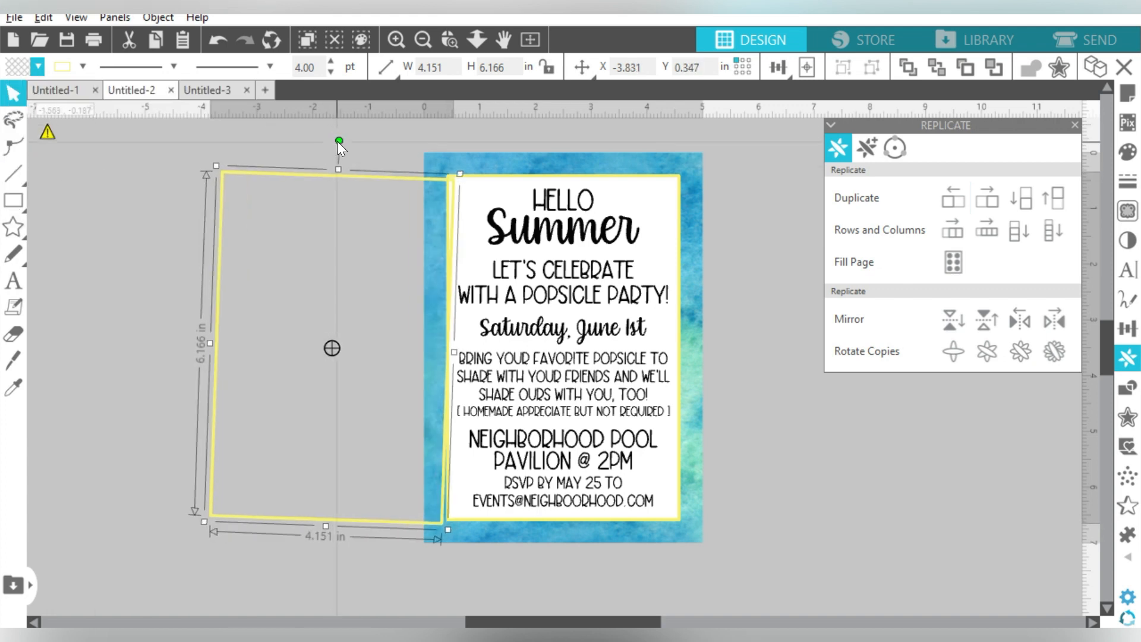
{"action": "left_click", "coordinate": [1128, 330]}
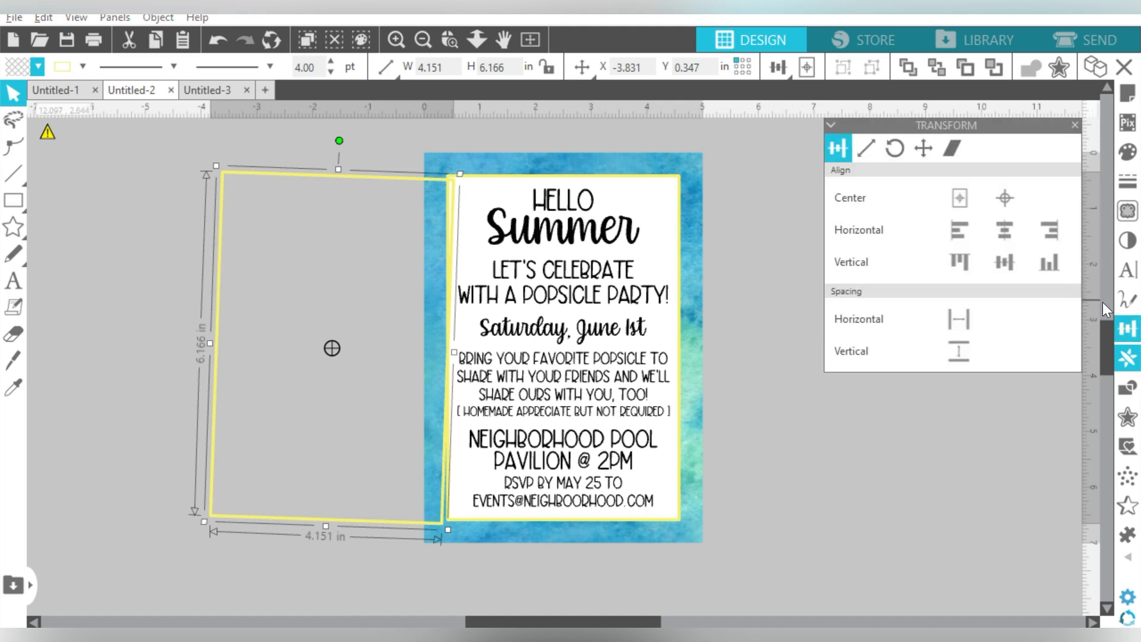
{"action": "left_click", "coordinate": [957, 196]}
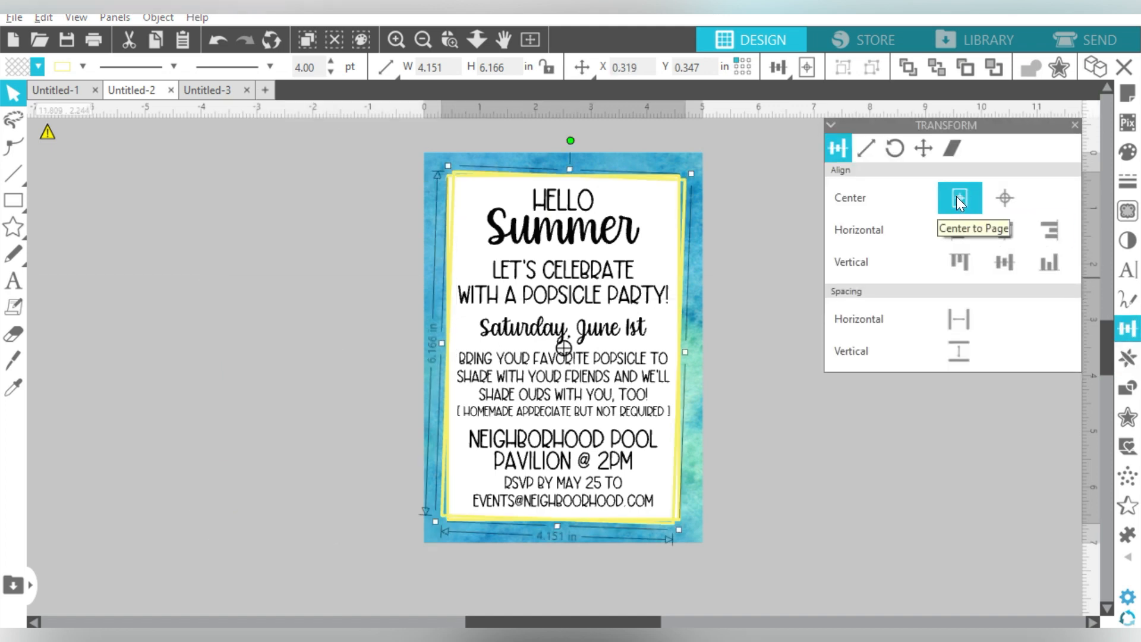
{"action": "left_click", "coordinate": [392, 38]}
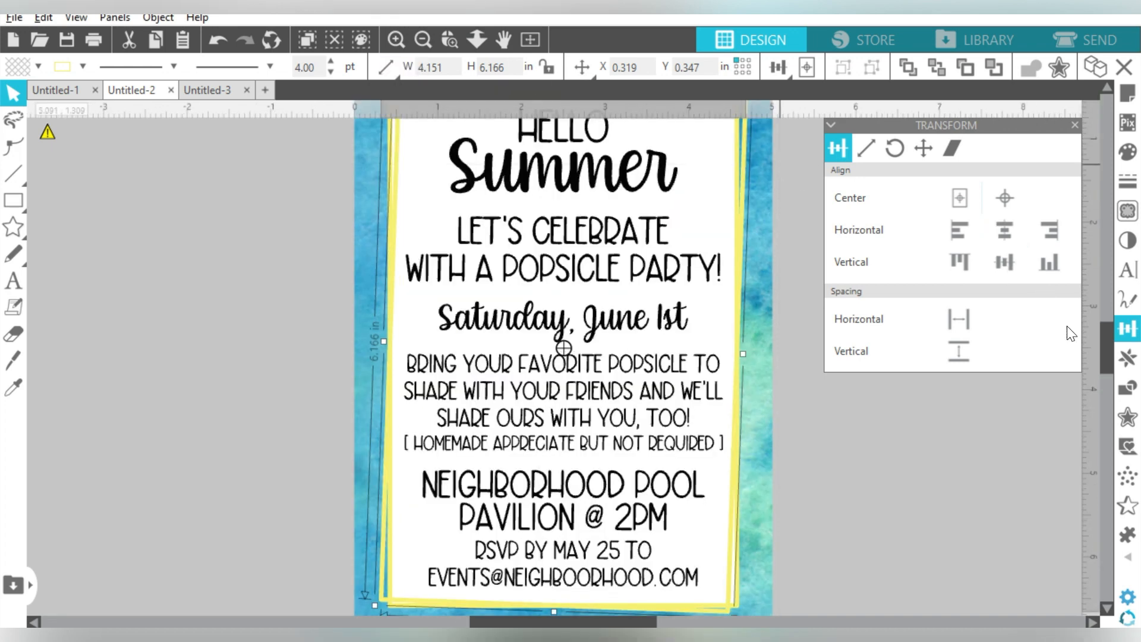
{"action": "left_click_drag", "start_coordinate": [1109, 341], "coordinate": [1108, 323]}
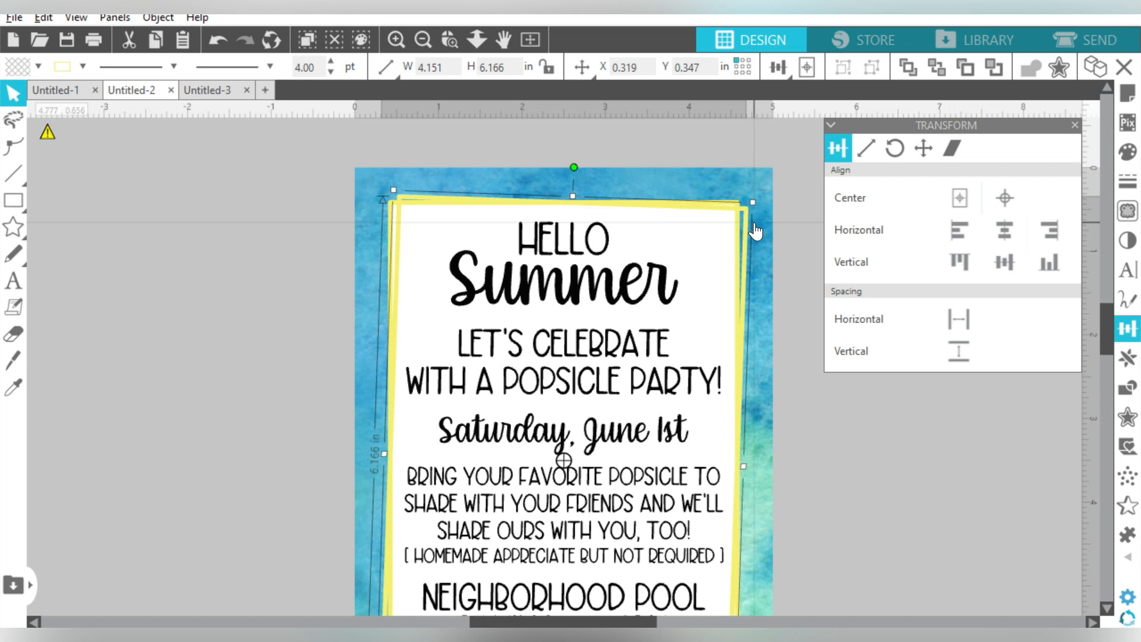
{"action": "left_click_drag", "start_coordinate": [573, 169], "coordinate": [575, 169]}
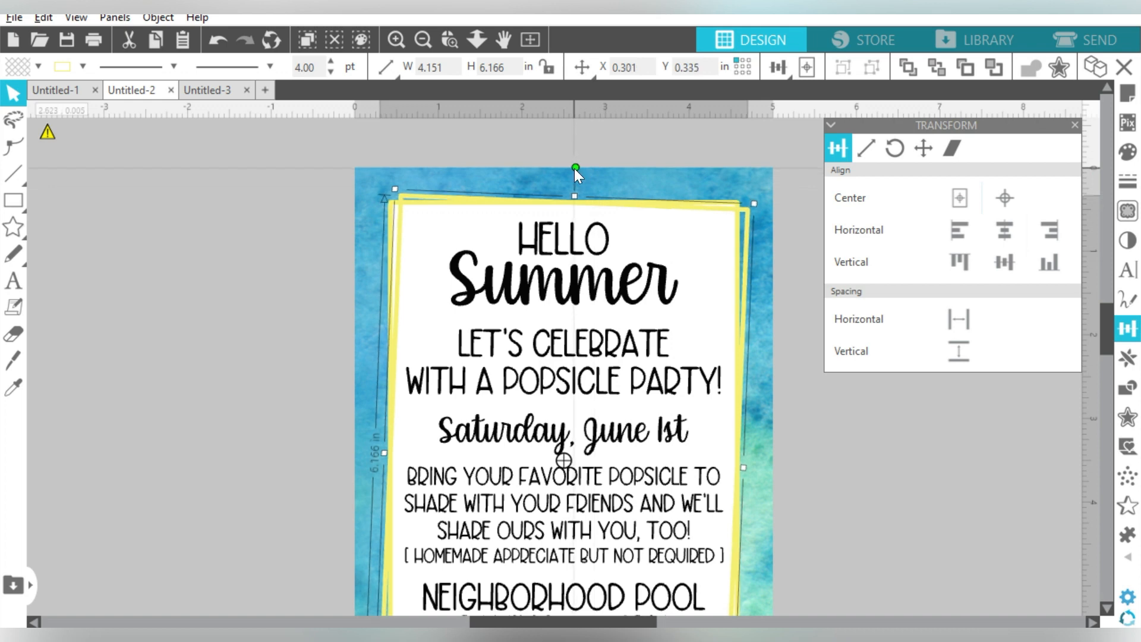
Step: Duplicate the tilted yellow frame, rotate the copy slightly counterclockwise and centre it on the page
{"action": "key", "text": "ctrl+Left"}
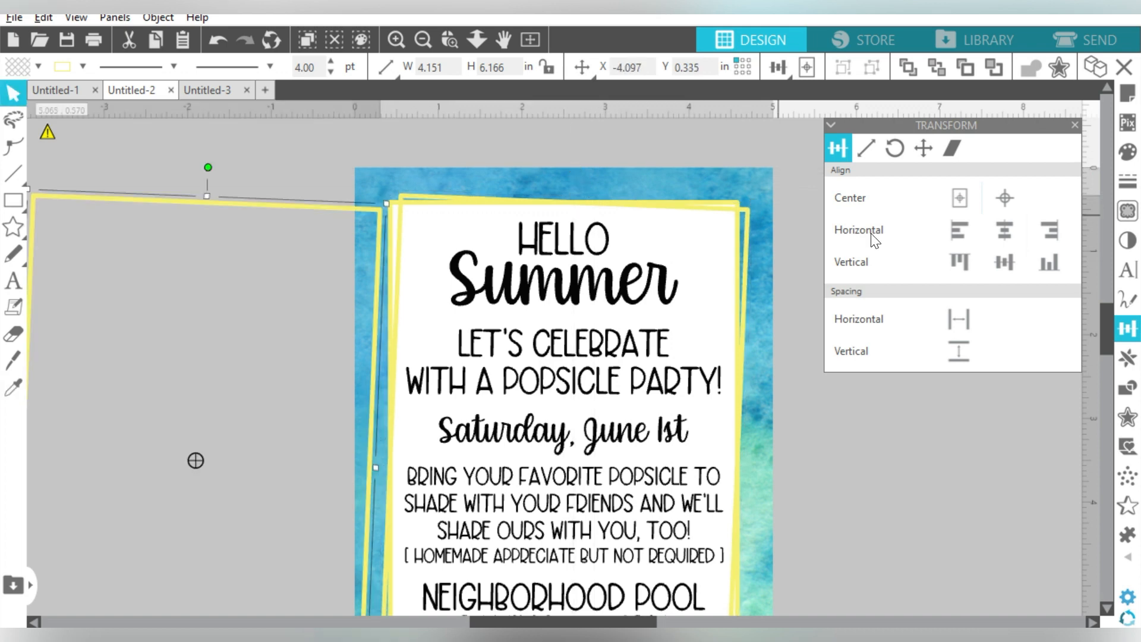
{"action": "left_click_drag", "start_coordinate": [209, 166], "coordinate": [160, 156]}
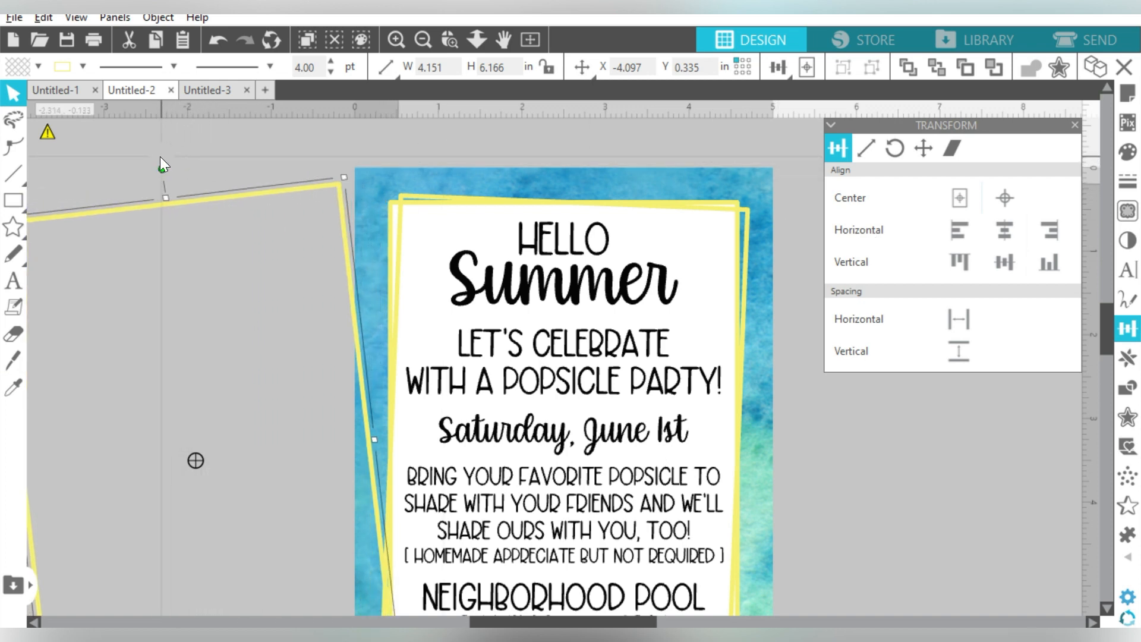
{"action": "left_click", "coordinate": [965, 199]}
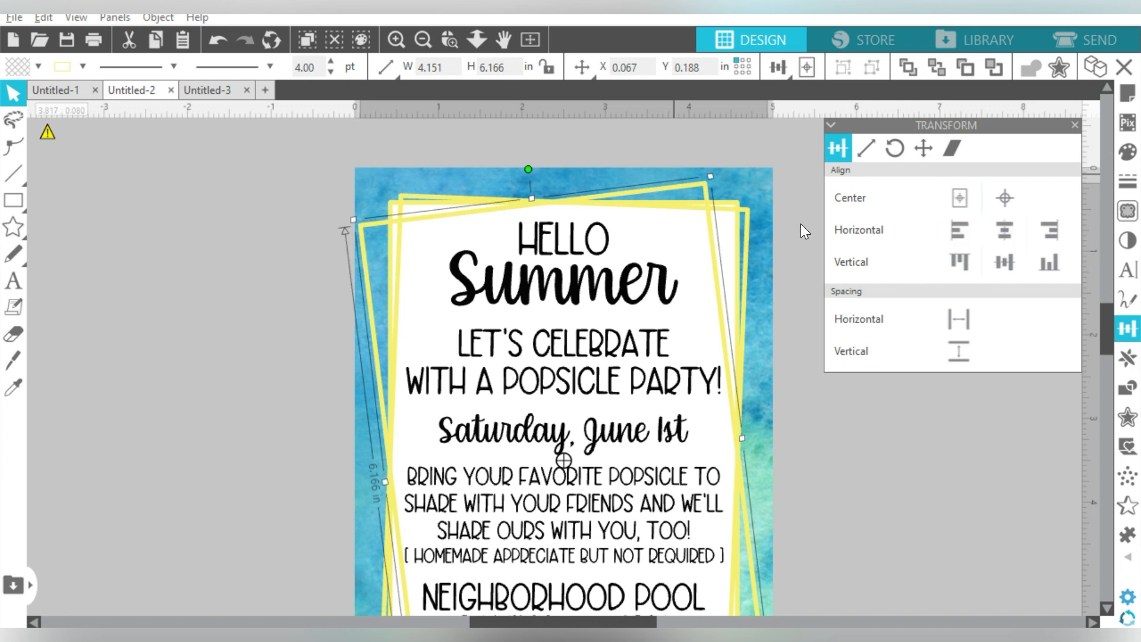
{"action": "mouse_move", "coordinate": [529, 170]}
{"action": "left_mouse_down"}
{"action": "mouse_move", "coordinate": [584, 181]}
{"action": "mouse_move", "coordinate": [516, 171]}
{"action": "mouse_move", "coordinate": [535, 171]}
{"action": "left_mouse_up"}
{"action": "left_click", "coordinate": [483, 142]}
{"action": "left_click", "coordinate": [423, 39]}
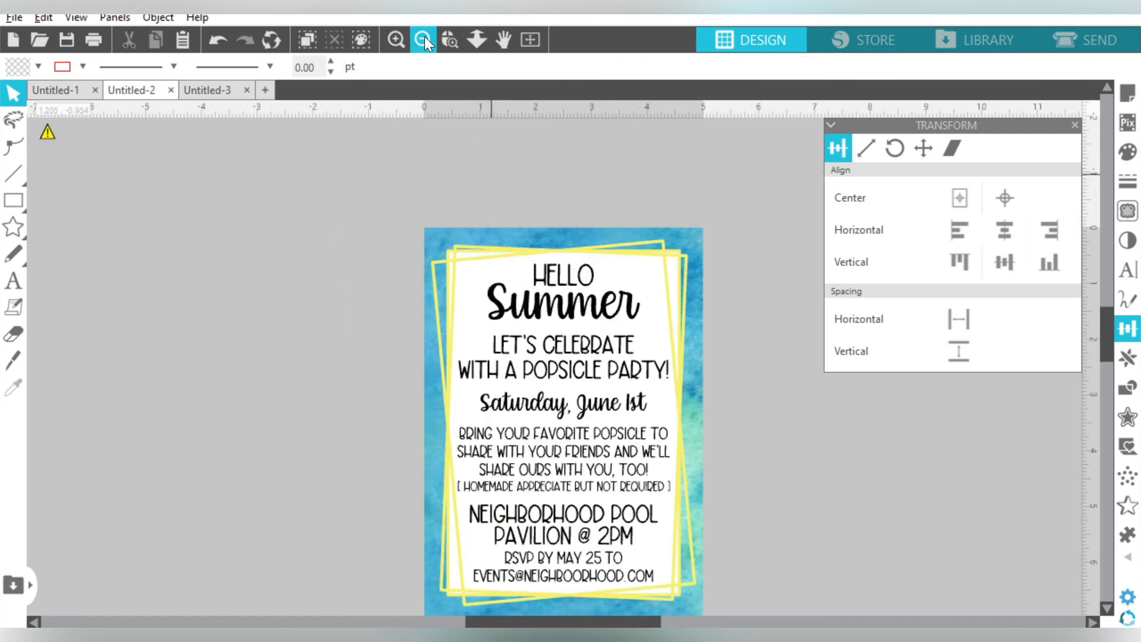
Step: Scale the popsicle artwork down to about 2.4 inches wide overall and place it beside the invitation's right edge
{"action": "left_click_drag", "start_coordinate": [1110, 330], "coordinate": [1110, 345]}
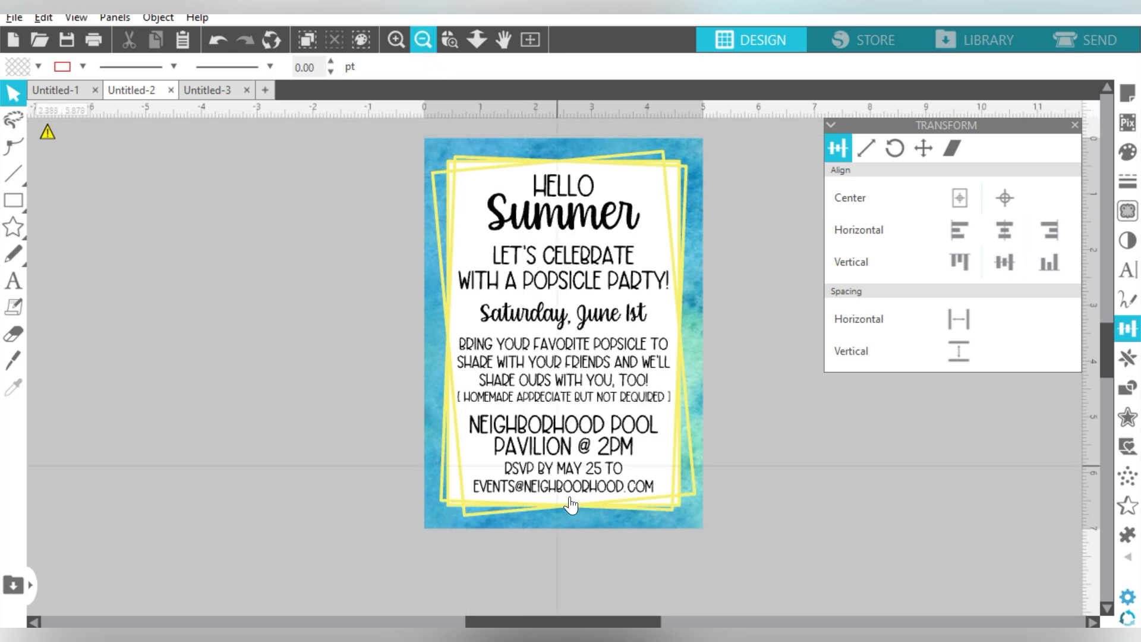
{"action": "left_click_drag", "start_coordinate": [531, 623], "coordinate": [569, 624]}
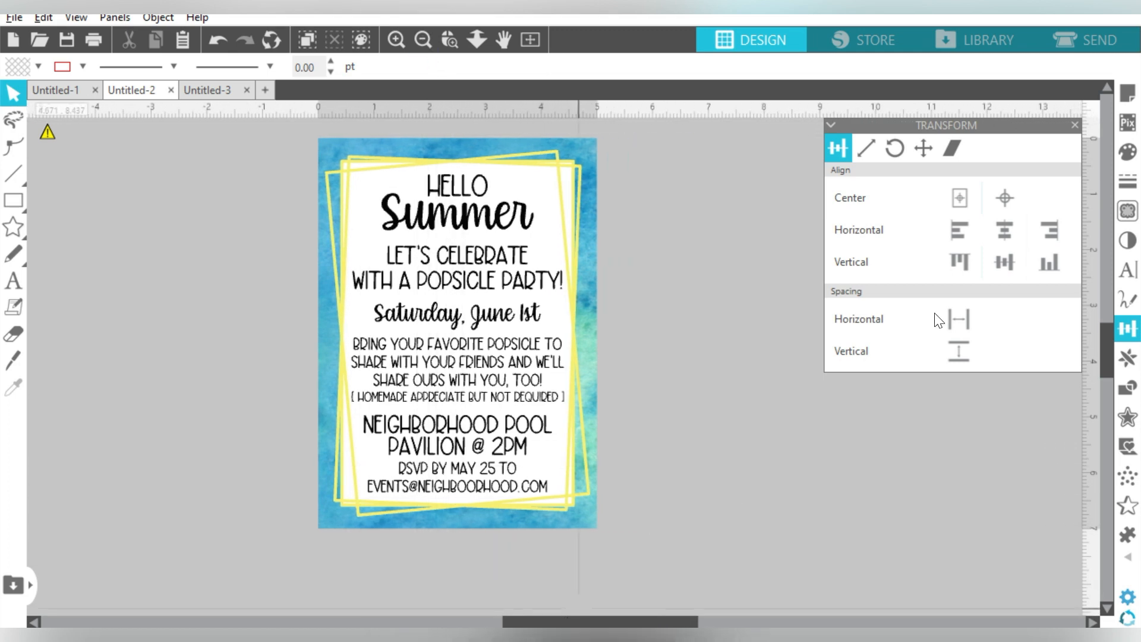
{"action": "left_click", "coordinate": [1076, 126]}
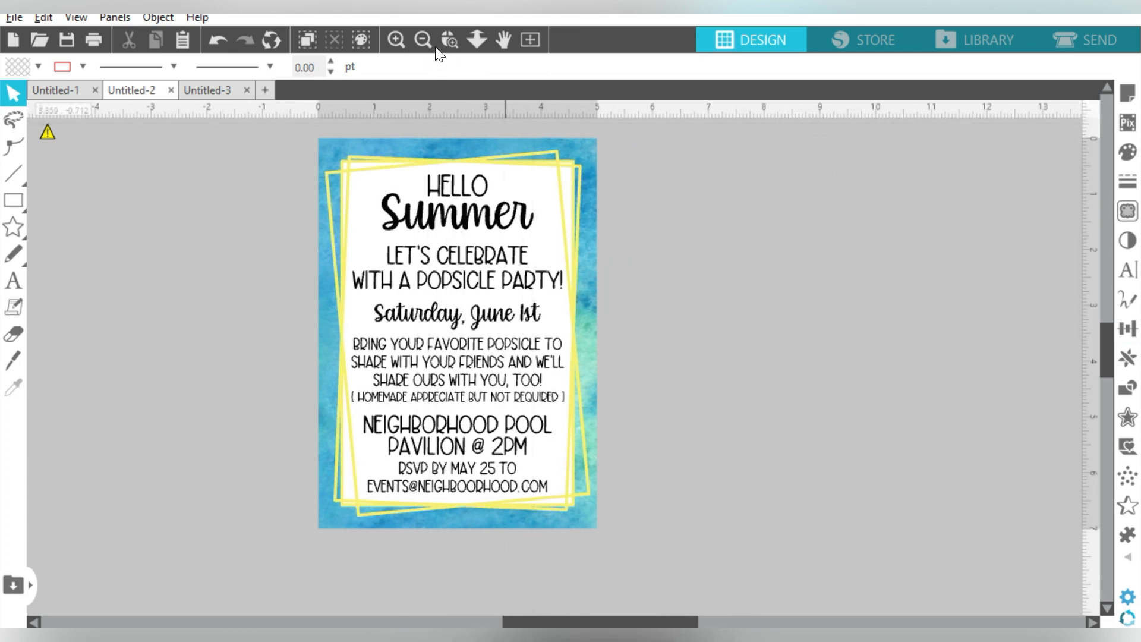
{"action": "left_click", "coordinate": [420, 36]}
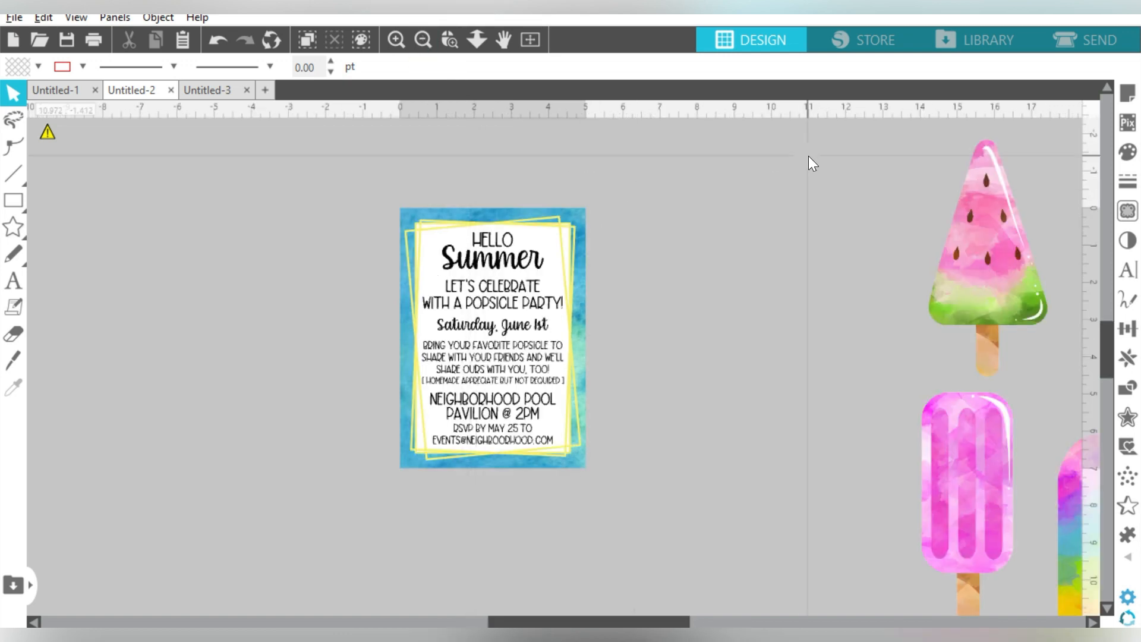
{"action": "left_click", "coordinate": [423, 41]}
{"action": "left_click_drag", "start_coordinate": [751, 230], "coordinate": [640, 310]}
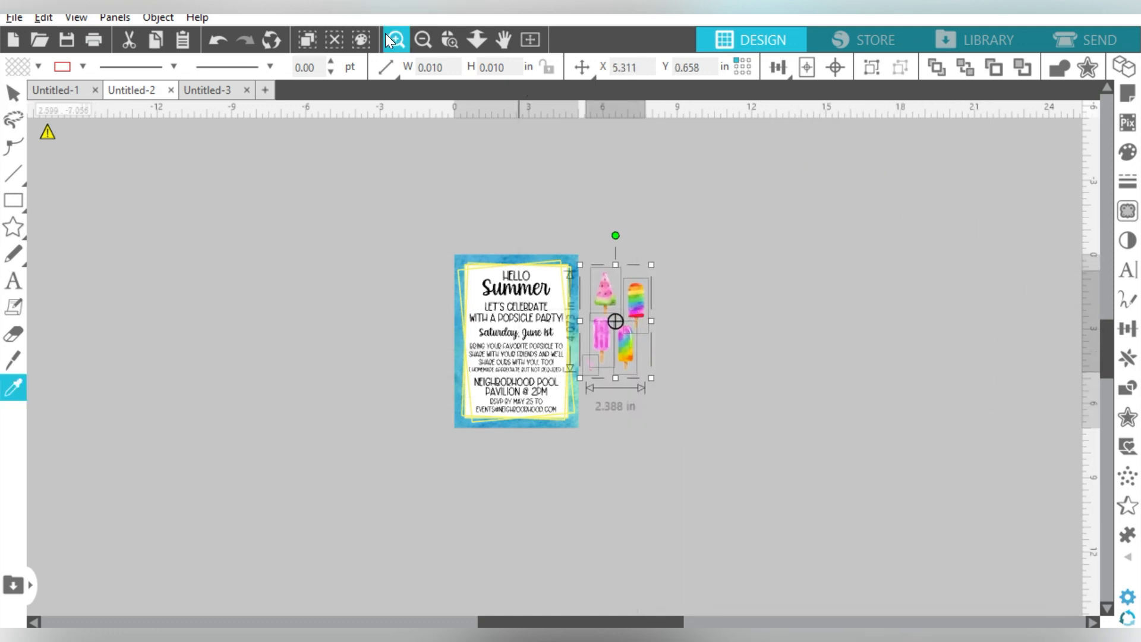
Step: Select all the popsicle artwork beside the invitation, bring it to the front and deselect it
{"action": "left_click", "coordinate": [386, 36]}
{"action": "left_click_drag", "start_coordinate": [889, 227], "coordinate": [722, 444]}
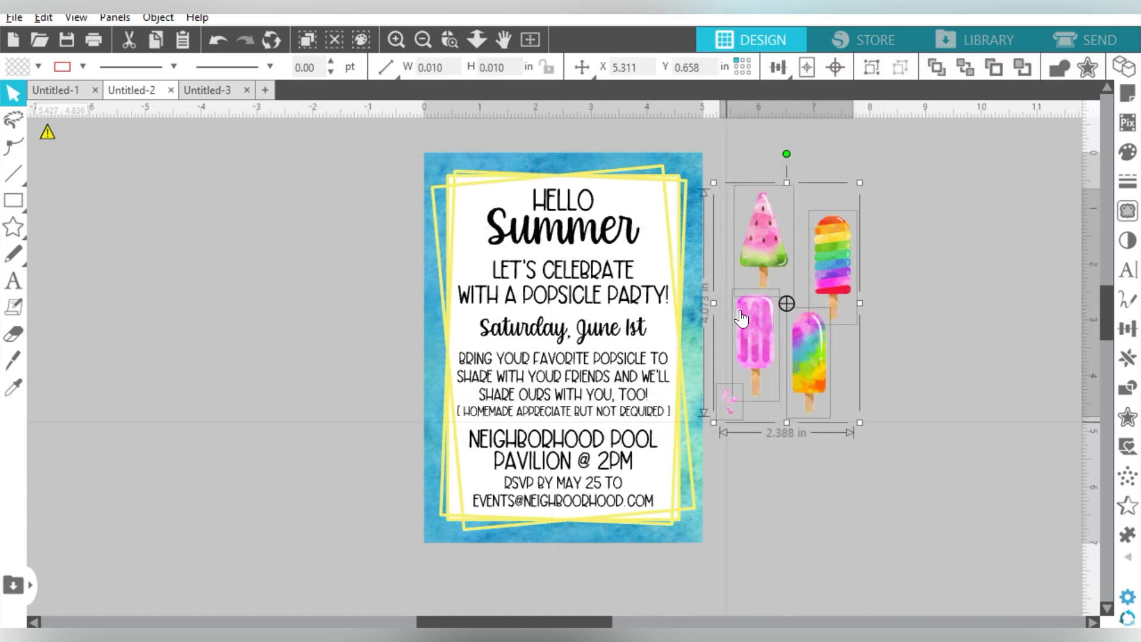
{"action": "left_click", "coordinate": [941, 63]}
{"action": "left_click", "coordinate": [932, 246]}
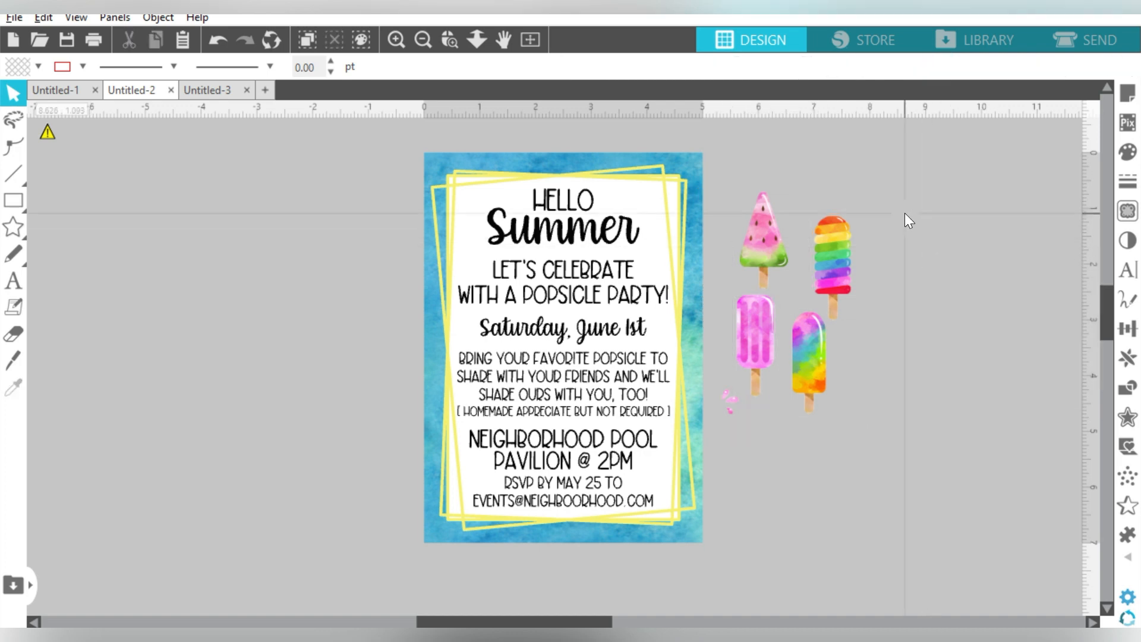
Step: Place the watermelon popsicle over the panel's upper-left corner tilted clockwise, and the striped rainbow popsicle over its upper-right corner tilted counterclockwise
{"action": "left_click_drag", "start_coordinate": [772, 247], "coordinate": [466, 236]}
{"action": "left_click_drag", "start_coordinate": [459, 143], "coordinate": [473, 141]}
{"action": "left_click_drag", "start_coordinate": [464, 191], "coordinate": [467, 190]}
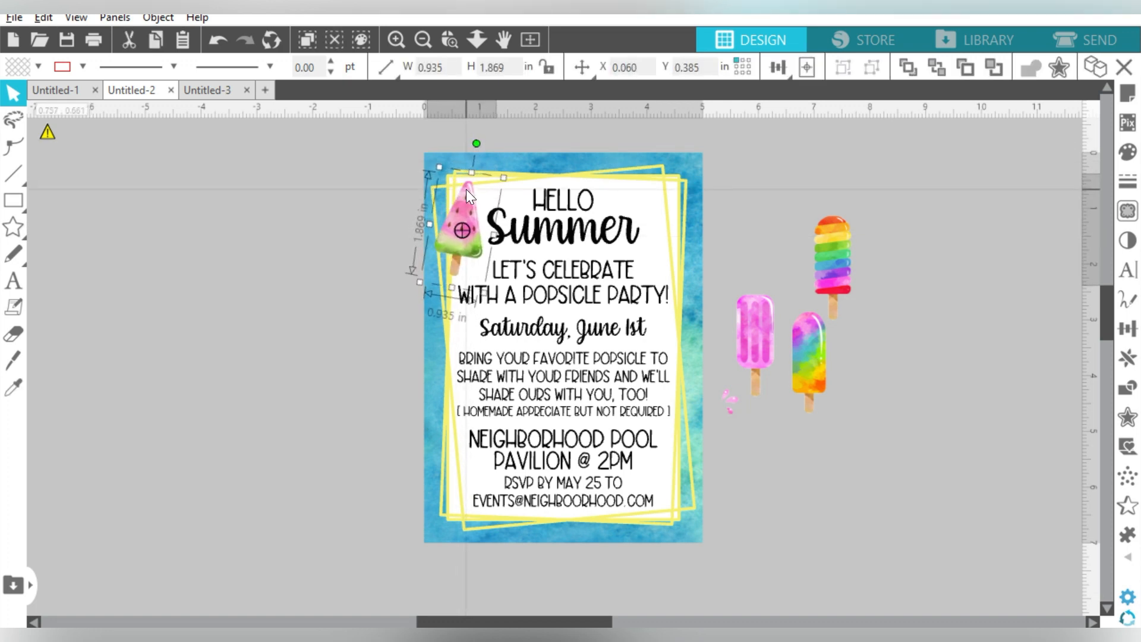
{"action": "left_click_drag", "start_coordinate": [837, 252], "coordinate": [669, 208]}
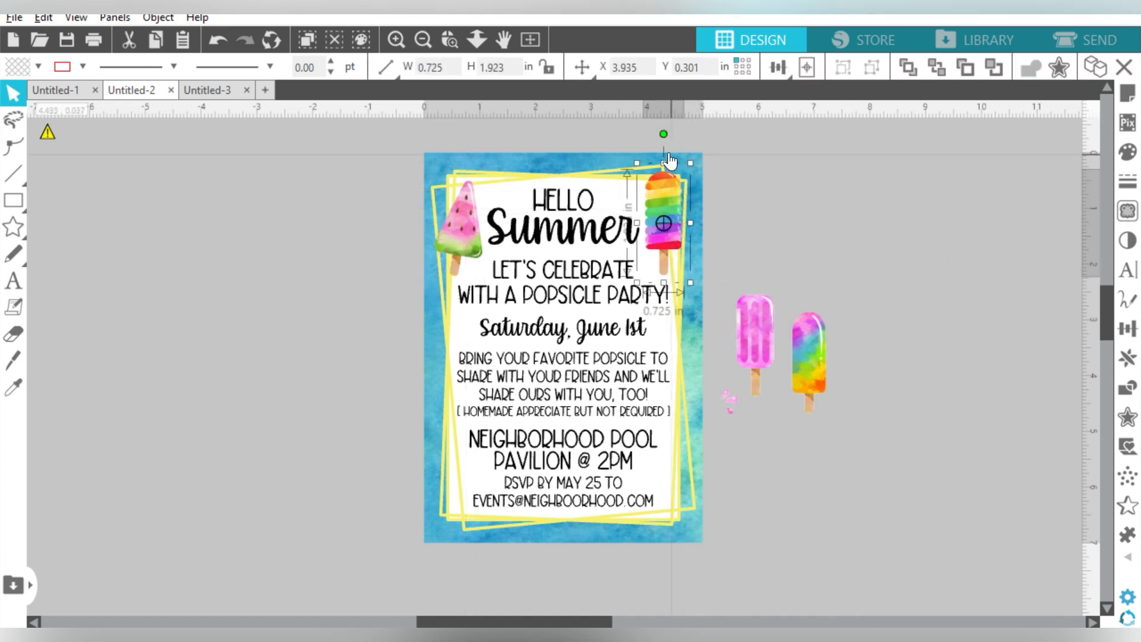
{"action": "left_click_drag", "start_coordinate": [665, 137], "coordinate": [656, 135]}
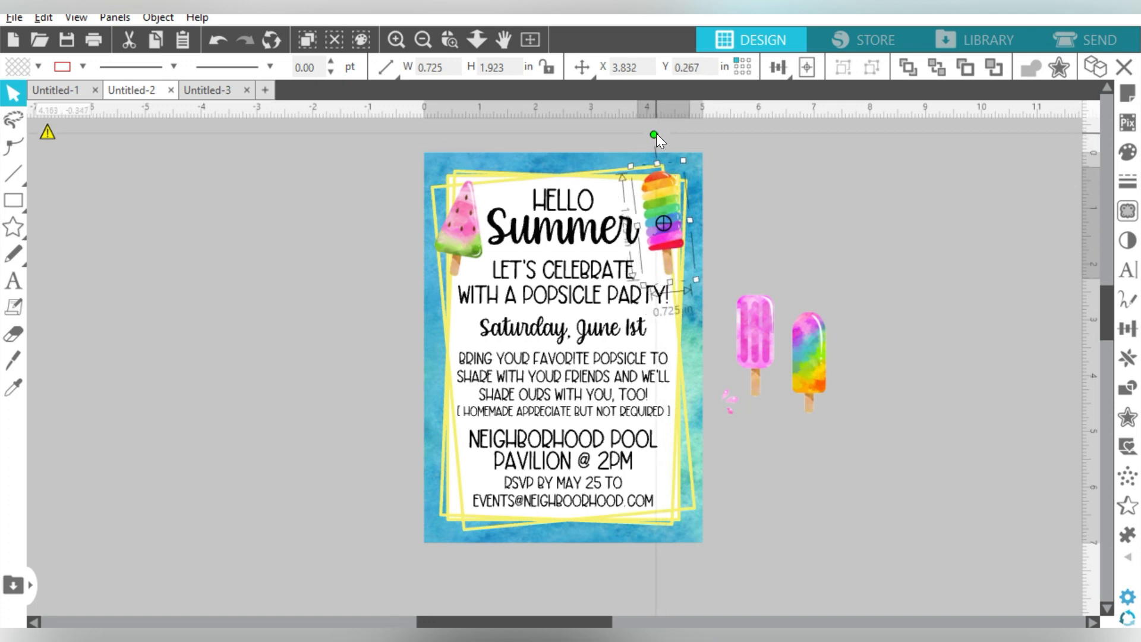
Step: Fine-tune the striped popsicle's position, and place the pink popsicle over the panel's lower-right corner, tilted clockwise and slightly reduced
{"action": "left_click_drag", "start_coordinate": [661, 184], "coordinate": [662, 184]}
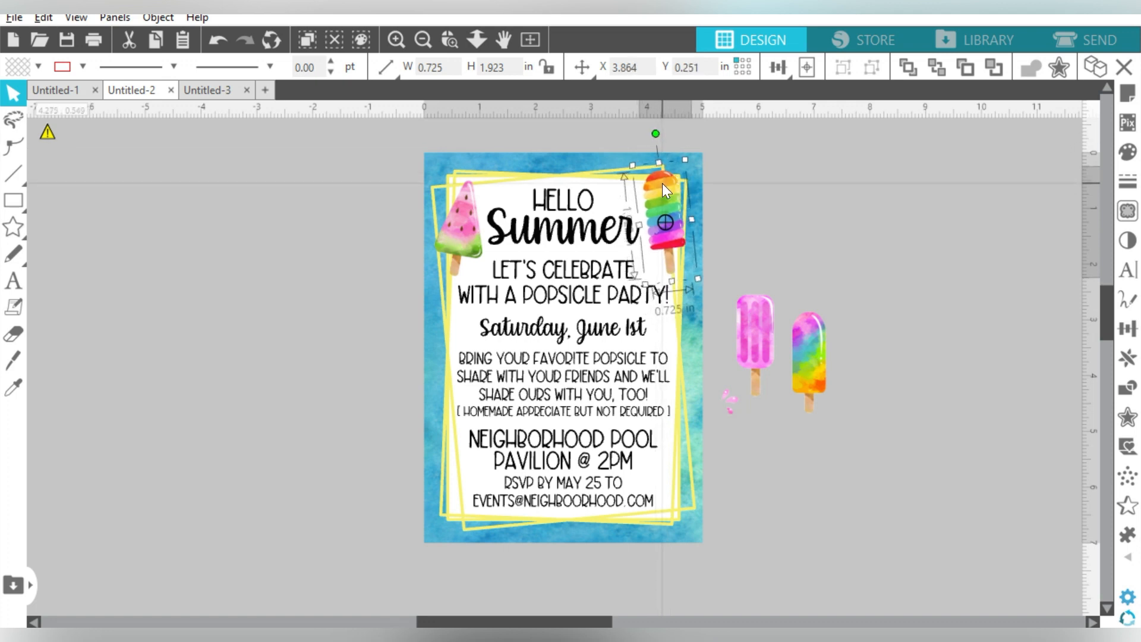
{"action": "left_click_drag", "start_coordinate": [746, 356], "coordinate": [666, 499]}
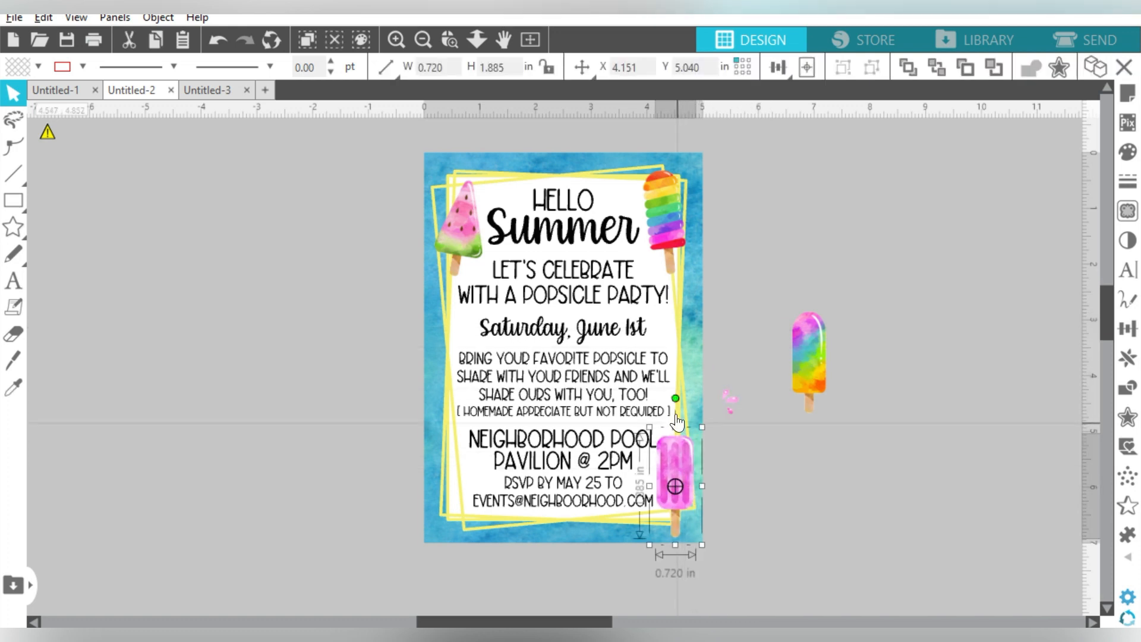
{"action": "left_click_drag", "start_coordinate": [676, 395], "coordinate": [689, 398]}
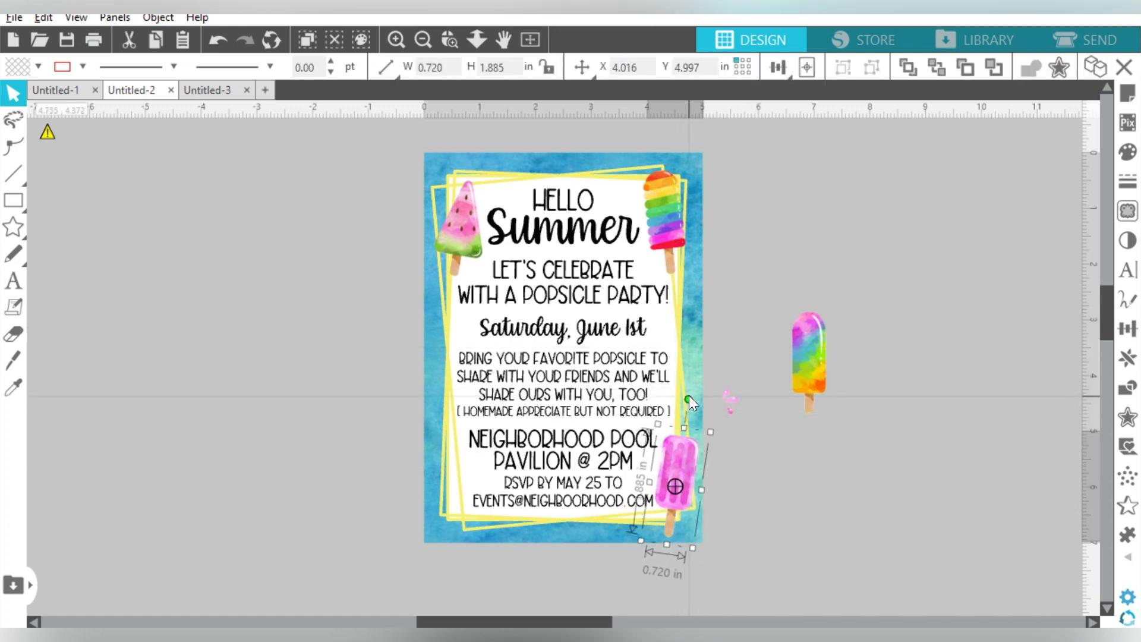
{"action": "left_click_drag", "start_coordinate": [694, 547], "coordinate": [689, 537]}
{"action": "left_click_drag", "start_coordinate": [681, 447], "coordinate": [680, 449]}
Step: Place the tie-dye rainbow popsicle over the panel's lower-left corner with a slight counterclockwise tilt and deselect it
{"action": "left_click_drag", "start_coordinate": [815, 348], "coordinate": [454, 476]}
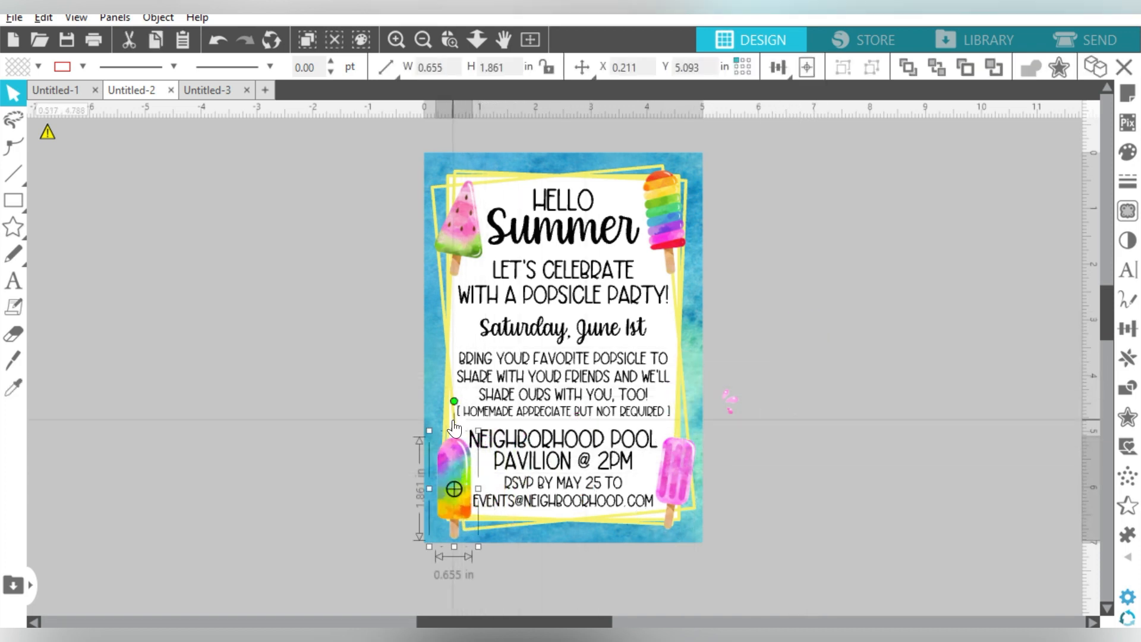
{"action": "left_click_drag", "start_coordinate": [452, 397], "coordinate": [437, 398]}
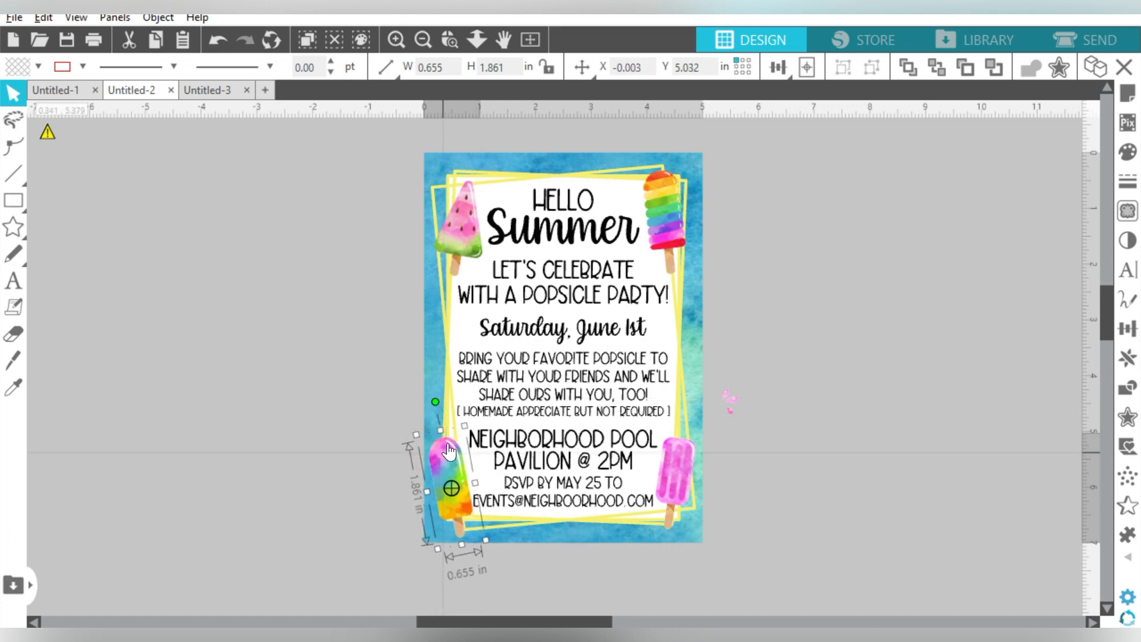
{"action": "left_click_drag", "start_coordinate": [436, 402], "coordinate": [447, 401]}
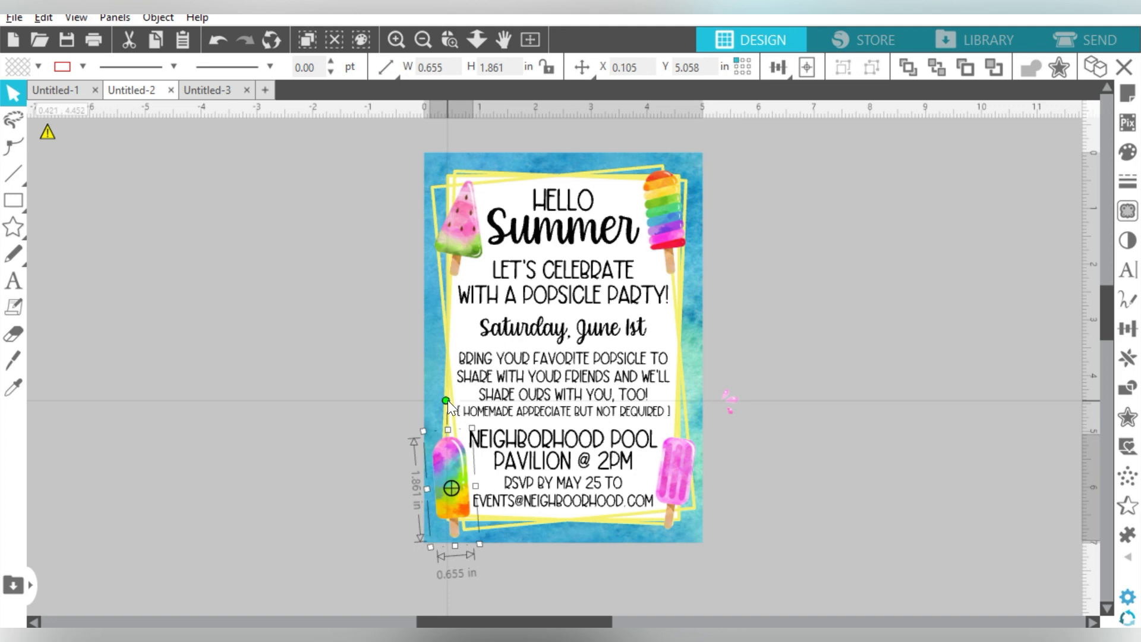
{"action": "left_click", "coordinate": [854, 357]}
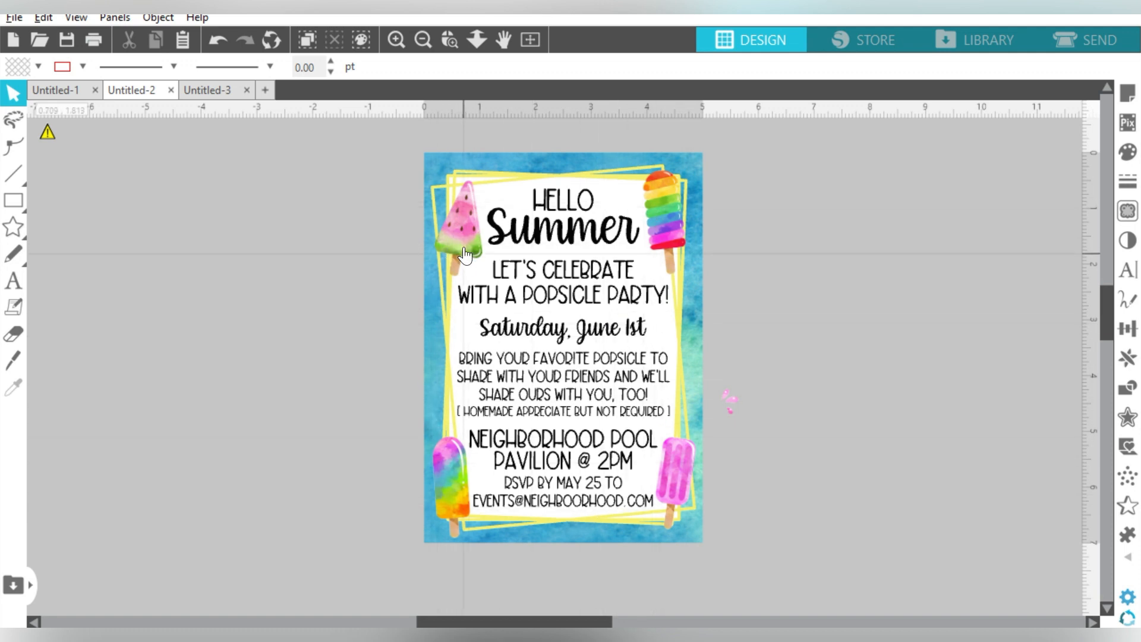
Step: Enlarge the watermelon popsicle slightly and adjust its position over the panel's upper-left corner
{"action": "left_click_drag", "start_coordinate": [465, 242], "coordinate": [465, 233]}
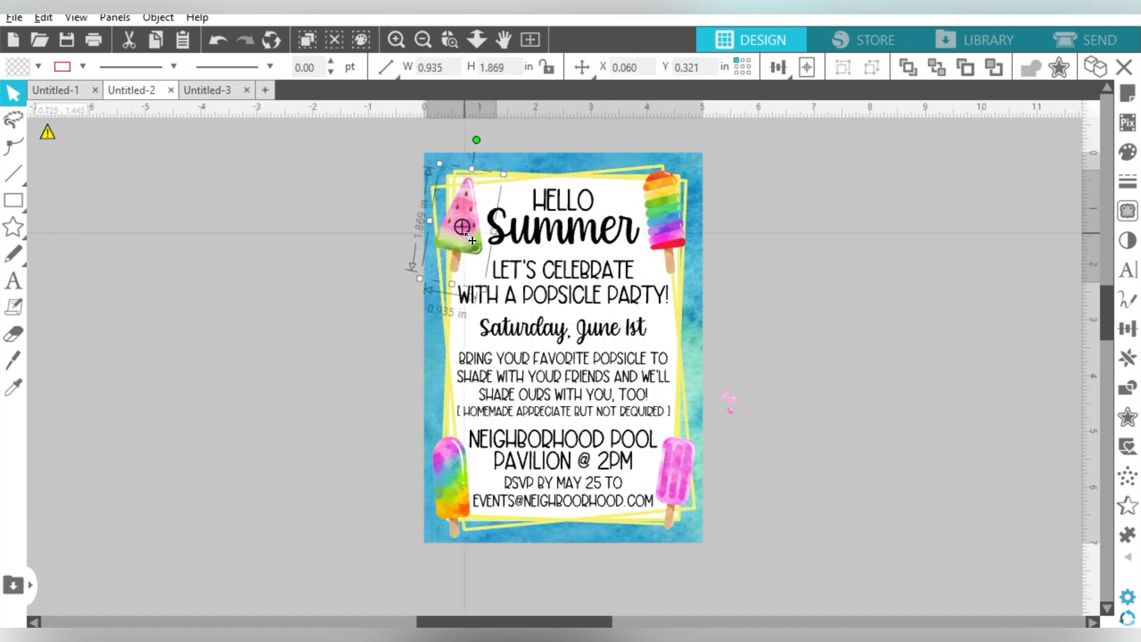
{"action": "left_click_drag", "start_coordinate": [440, 162], "coordinate": [435, 148]}
{"action": "left_click_drag", "start_coordinate": [472, 191], "coordinate": [472, 195]}
{"action": "left_click", "coordinate": [745, 279]}
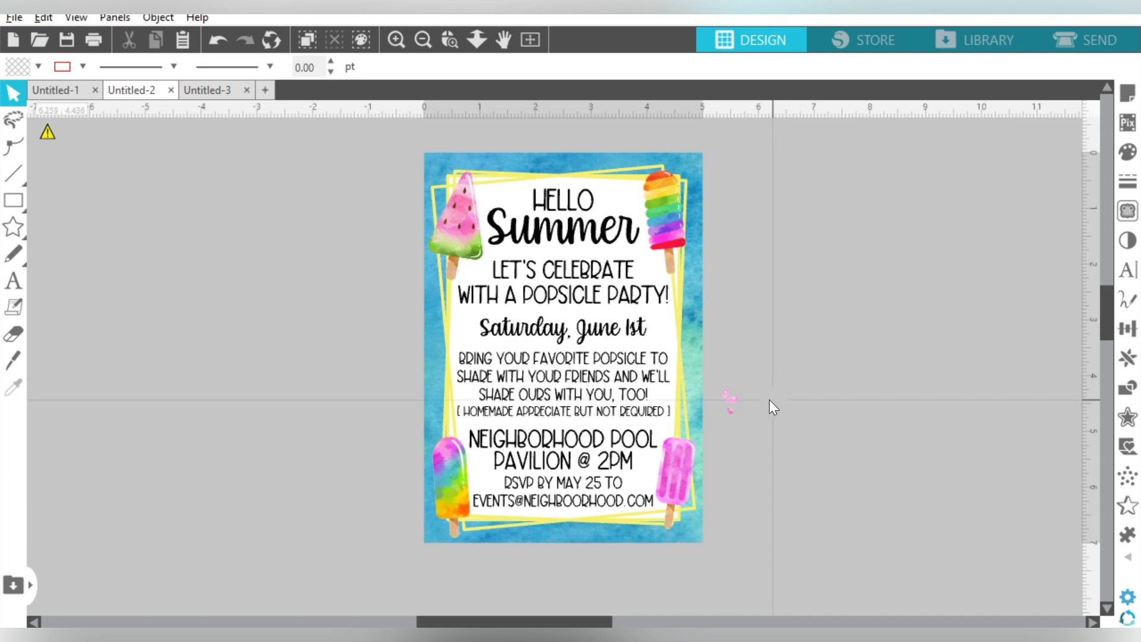
Step: Place the pink splashes beside the date line, enlarged to about 0.71 inch wide and rotated counterclockwise
{"action": "left_click_drag", "start_coordinate": [730, 403], "coordinate": [708, 363]}
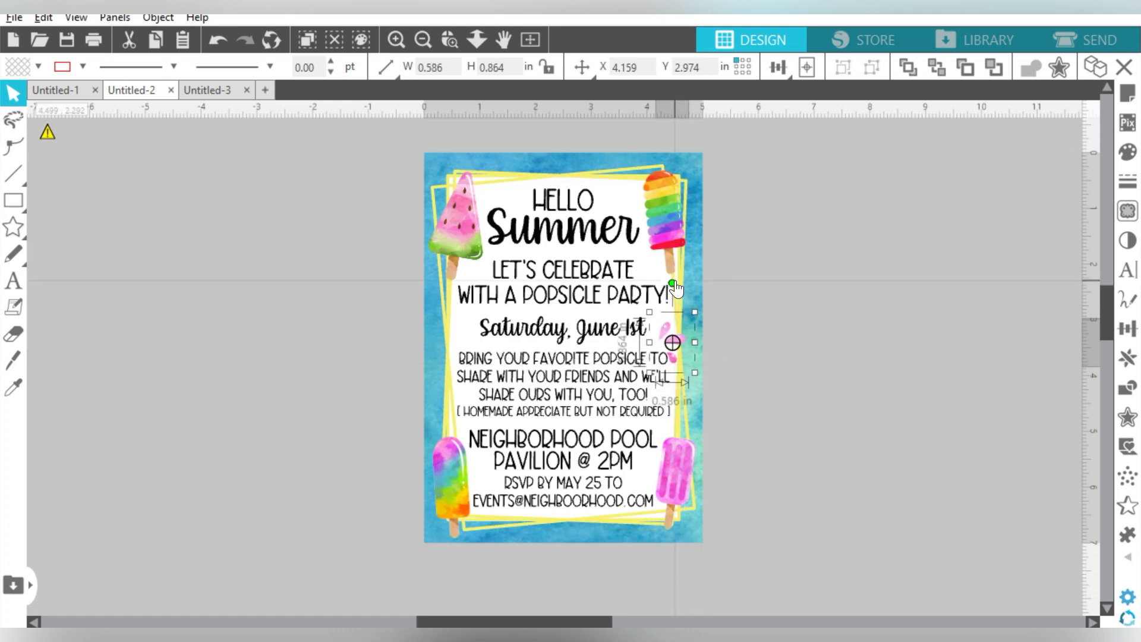
{"action": "left_click", "coordinate": [677, 344]}
{"action": "left_click", "coordinate": [678, 342]}
{"action": "left_click_drag", "start_coordinate": [673, 283], "coordinate": [651, 280]}
{"action": "left_click_drag", "start_coordinate": [658, 337], "coordinate": [658, 331]}
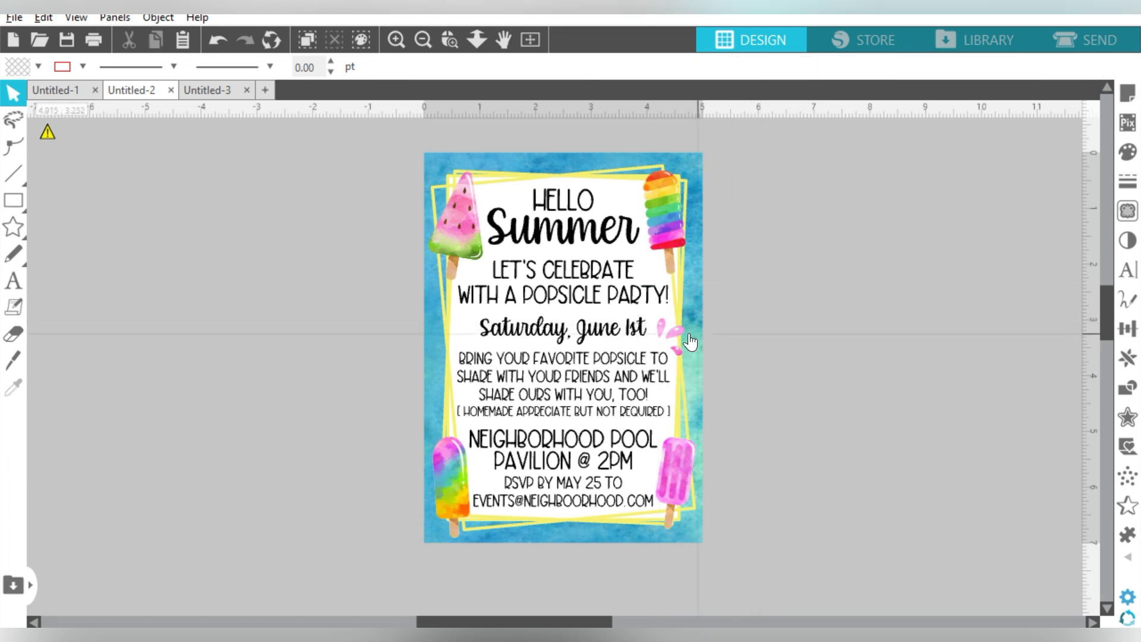
{"action": "left_click_drag", "start_coordinate": [694, 296], "coordinate": [661, 323]}
{"action": "left_click_drag", "start_coordinate": [652, 273], "coordinate": [637, 272]}
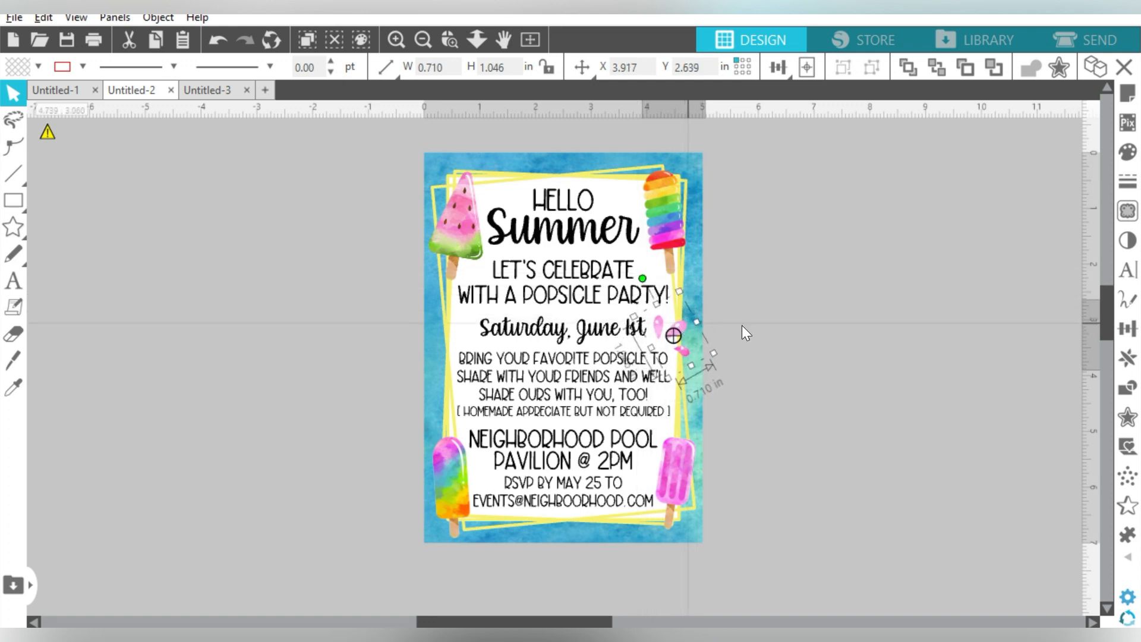
{"action": "left_click", "coordinate": [827, 332]}
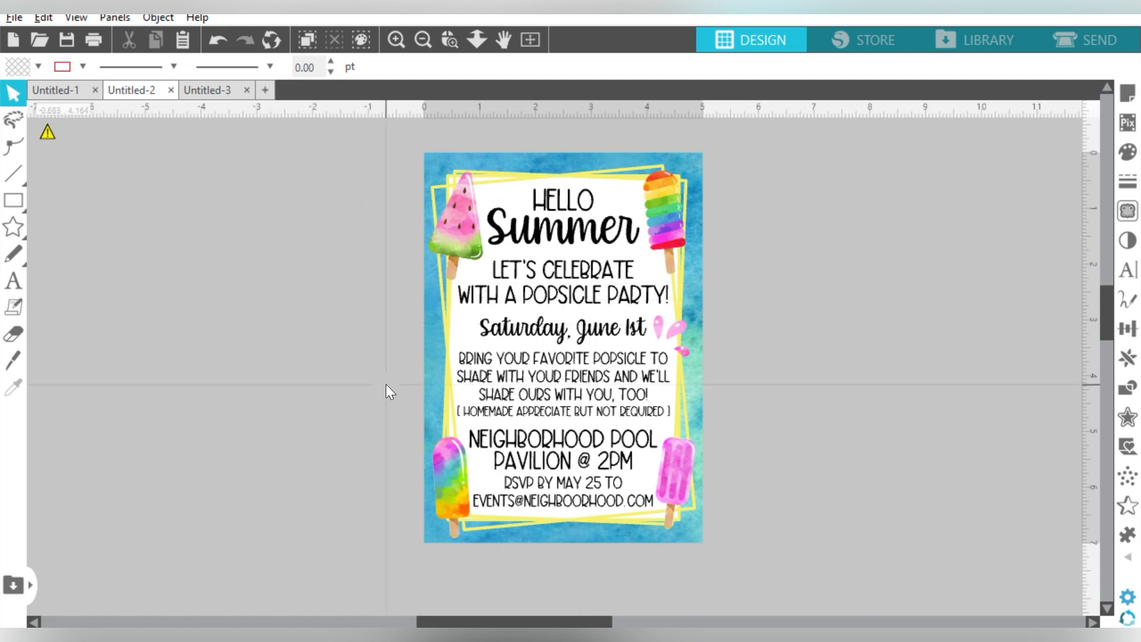
Step: Duplicate the tie-dye rainbow popsicle and place the copy on the empty area beside the invitation's left edge
{"action": "left_click", "coordinate": [439, 449]}
{"action": "key", "text": "ctrl+Left"}
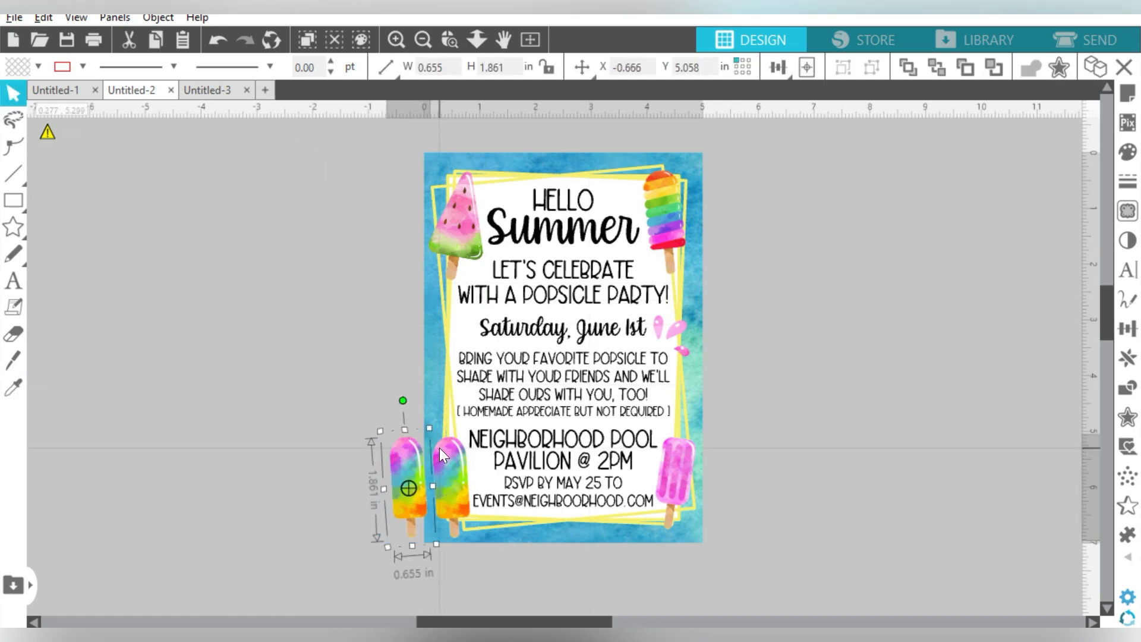
{"action": "left_click_drag", "start_coordinate": [423, 456], "coordinate": [317, 432]}
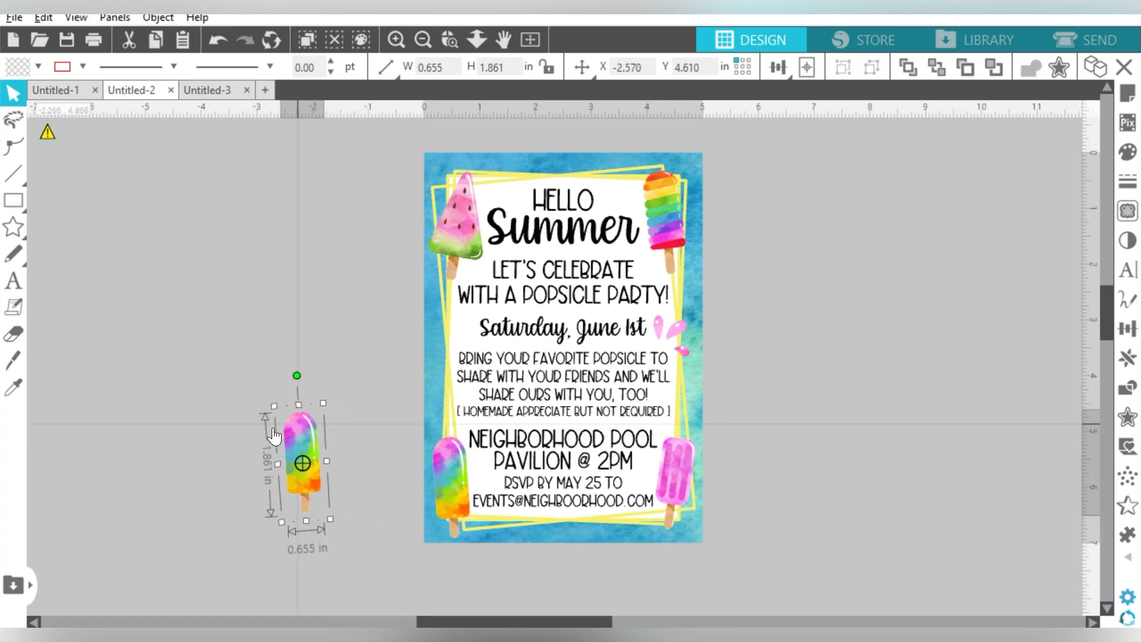
{"action": "left_click", "coordinate": [301, 332]}
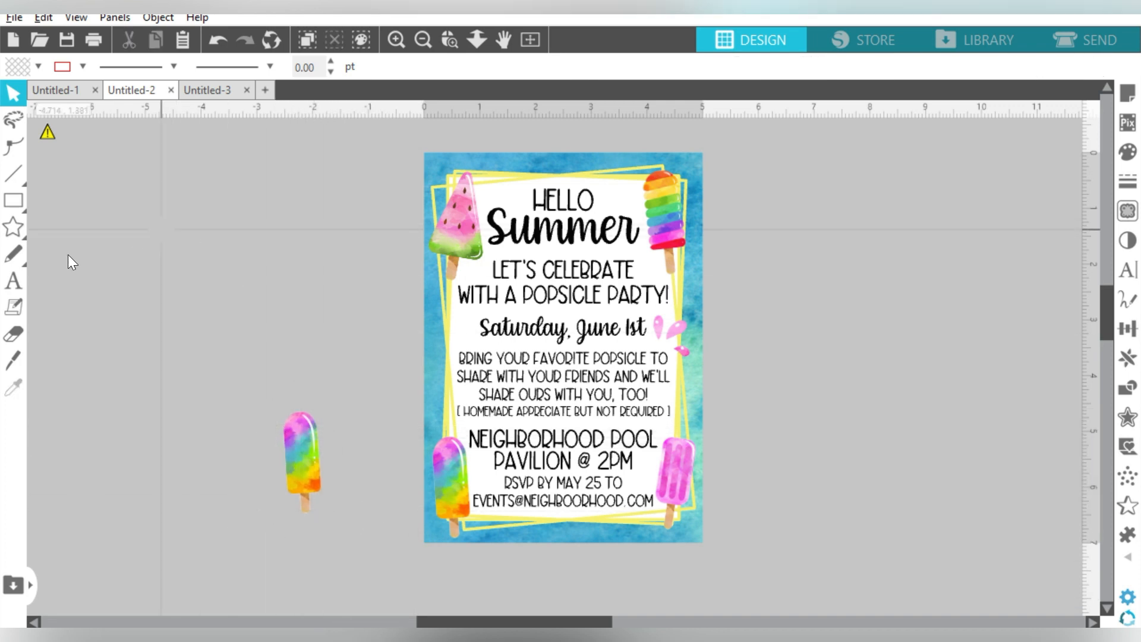
Step: Start a new text object above the copied popsicle and set its font to JoyandHugsExtras
{"action": "left_click", "coordinate": [20, 278]}
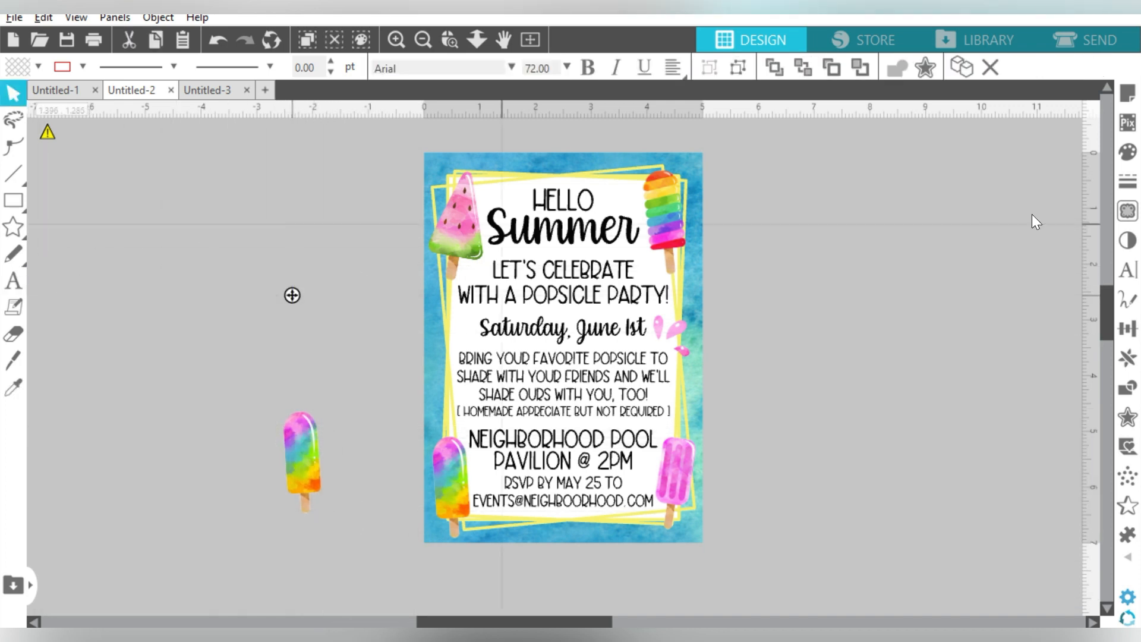
{"action": "left_click", "coordinate": [1126, 268]}
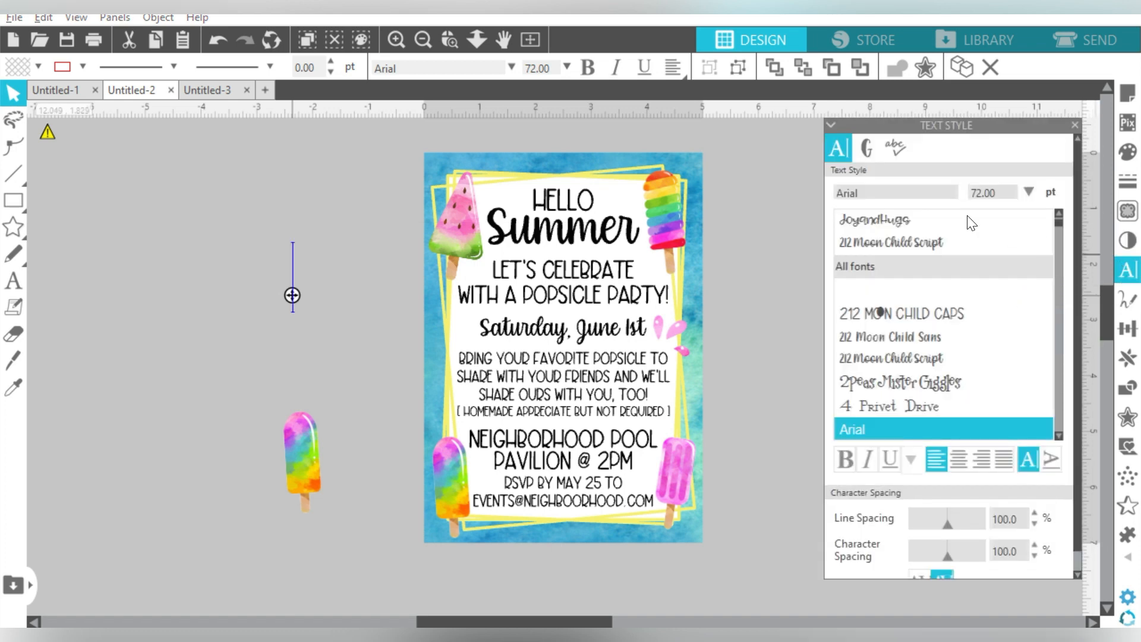
{"action": "scroll", "coordinate": [1058, 380], "scroll_direction": "down", "scroll_amount": 5}
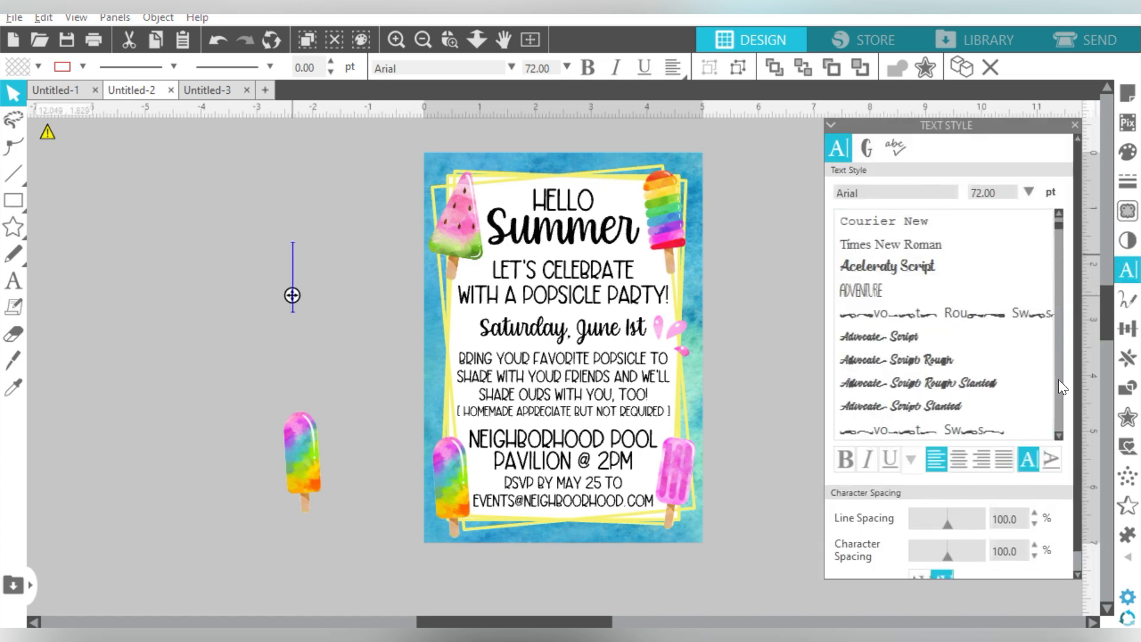
{"action": "scroll", "coordinate": [1059, 380], "scroll_direction": "down", "scroll_amount": 4}
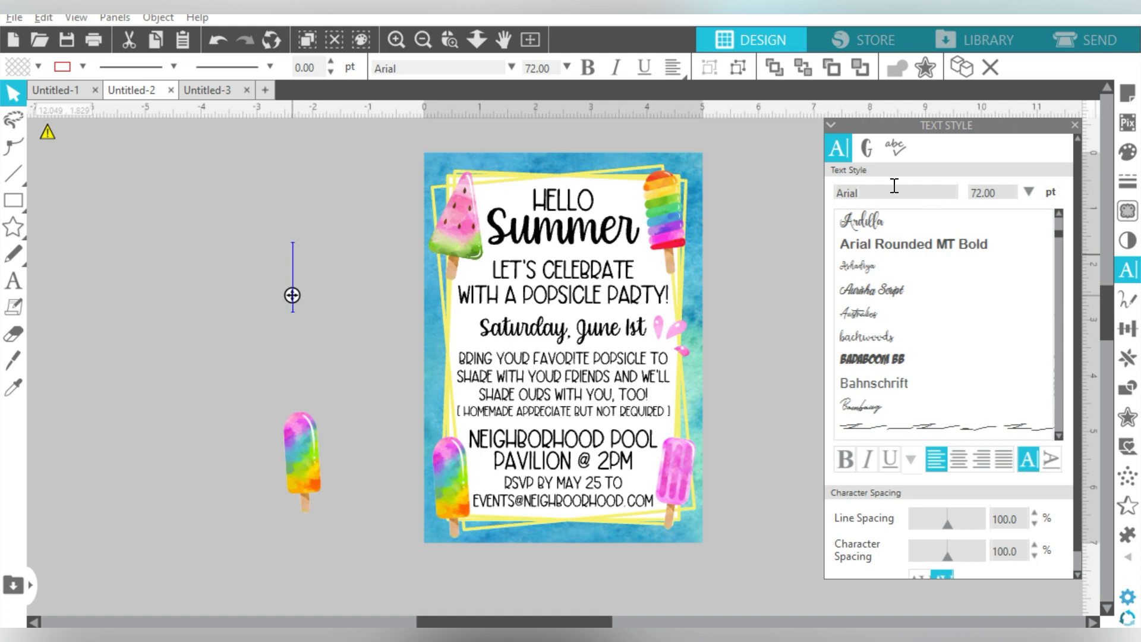
{"action": "type", "text": "joy and"}
{"action": "key", "text": "BackSpace"}
{"action": "key", "text": "BackSpace"}
{"action": "type", "text": "and hhg"}
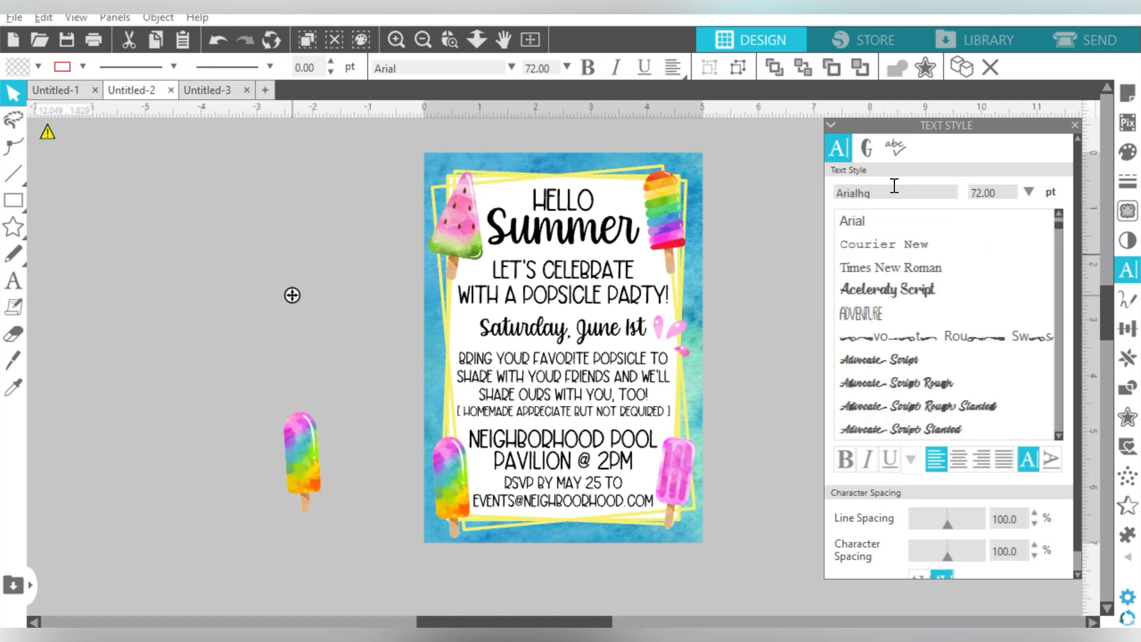
{"action": "double_click", "coordinate": [895, 186]}
{"action": "right_click", "coordinate": [890, 193]}
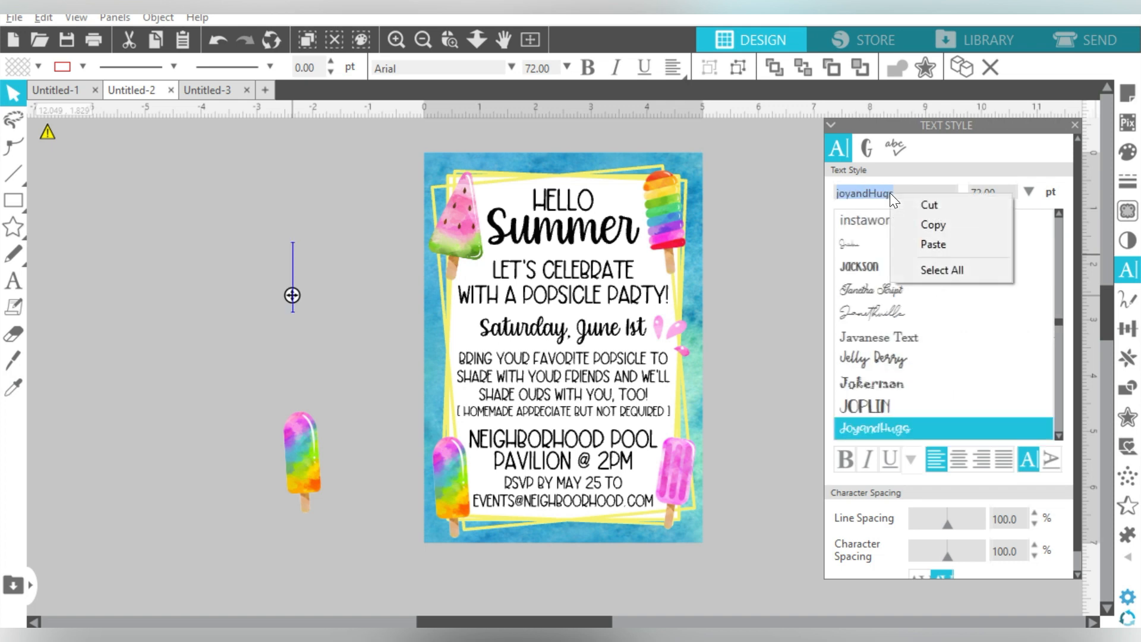
{"action": "left_click", "coordinate": [886, 423]}
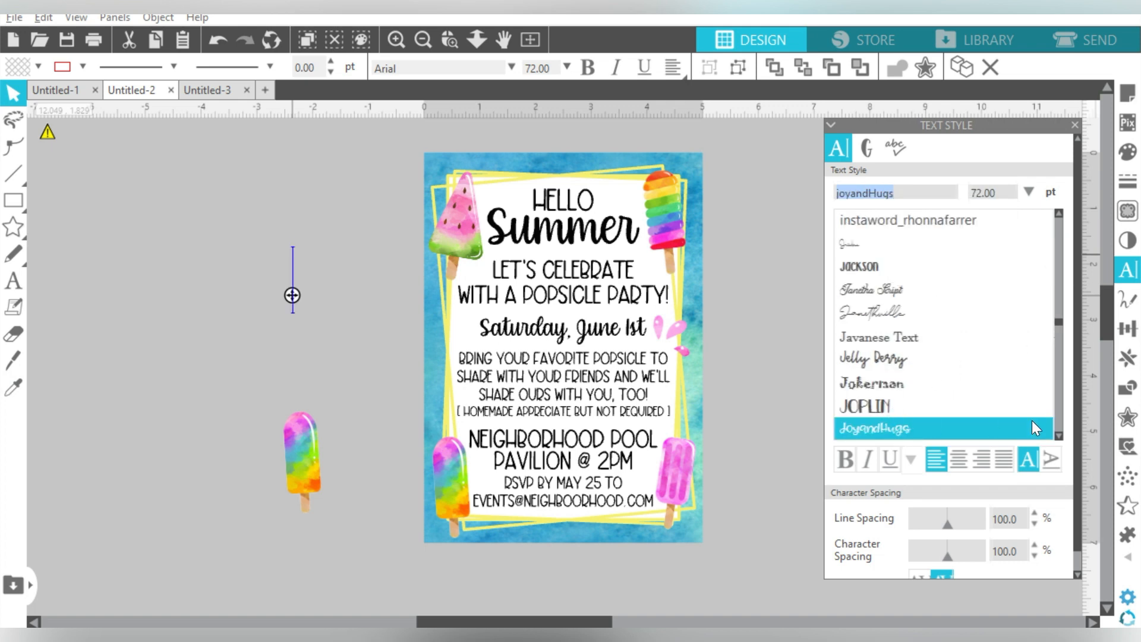
{"action": "scroll", "coordinate": [1058, 434], "scroll_direction": "down", "scroll_amount": 3}
{"action": "left_click", "coordinate": [927, 401]}
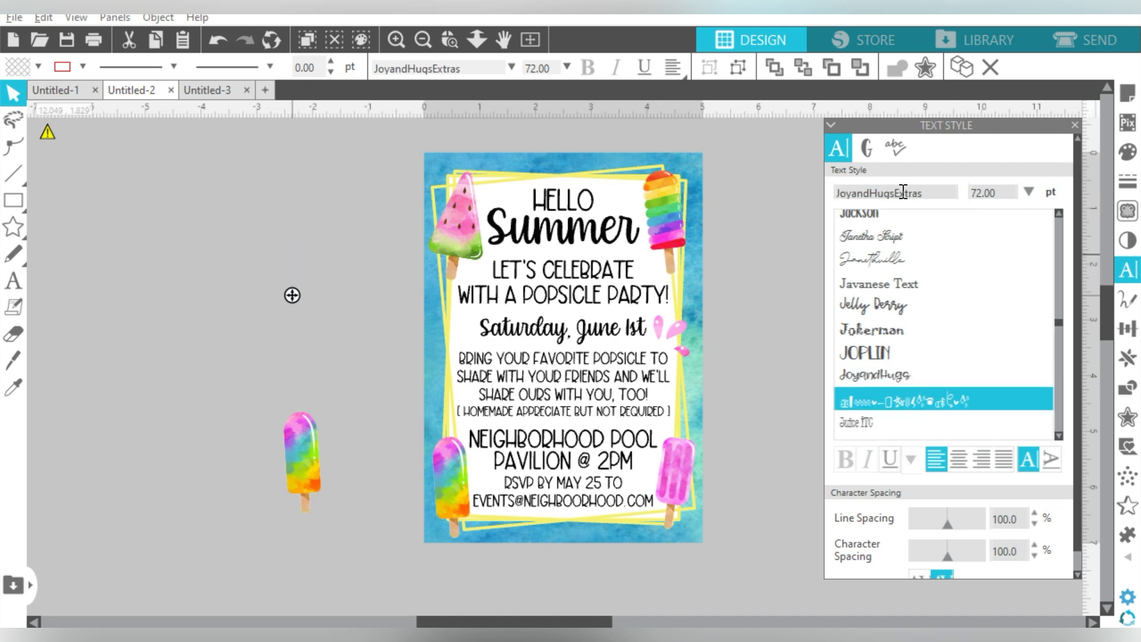
Step: Insert the outlined arrow glyph into the text object and rotate it 90° clockwise to point right
{"action": "left_click", "coordinate": [868, 149]}
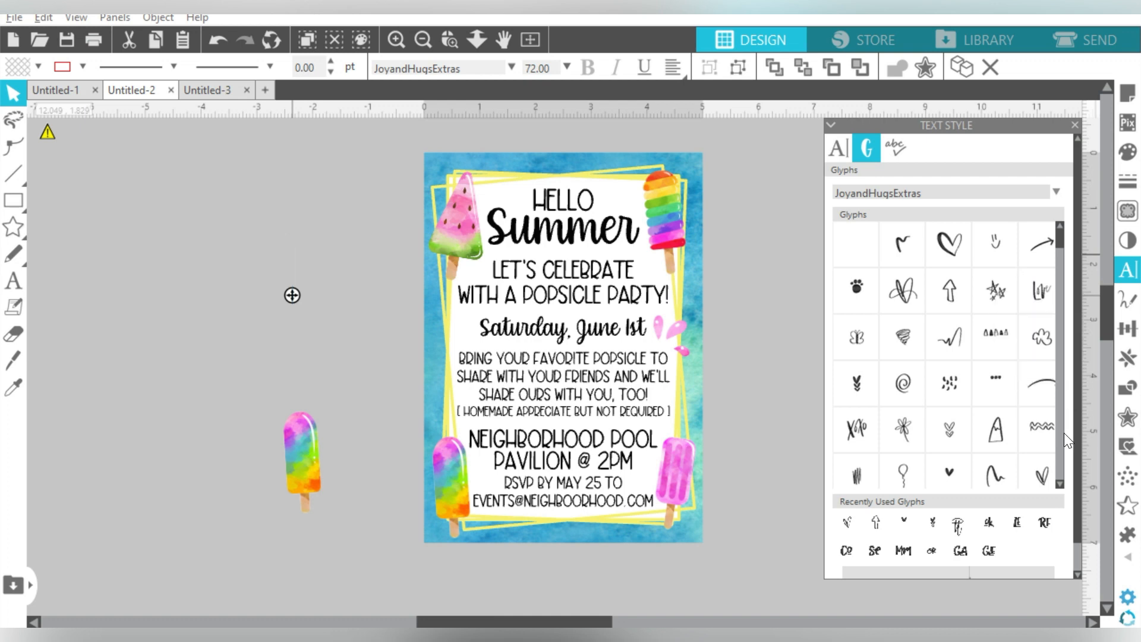
{"action": "left_click", "coordinate": [949, 291]}
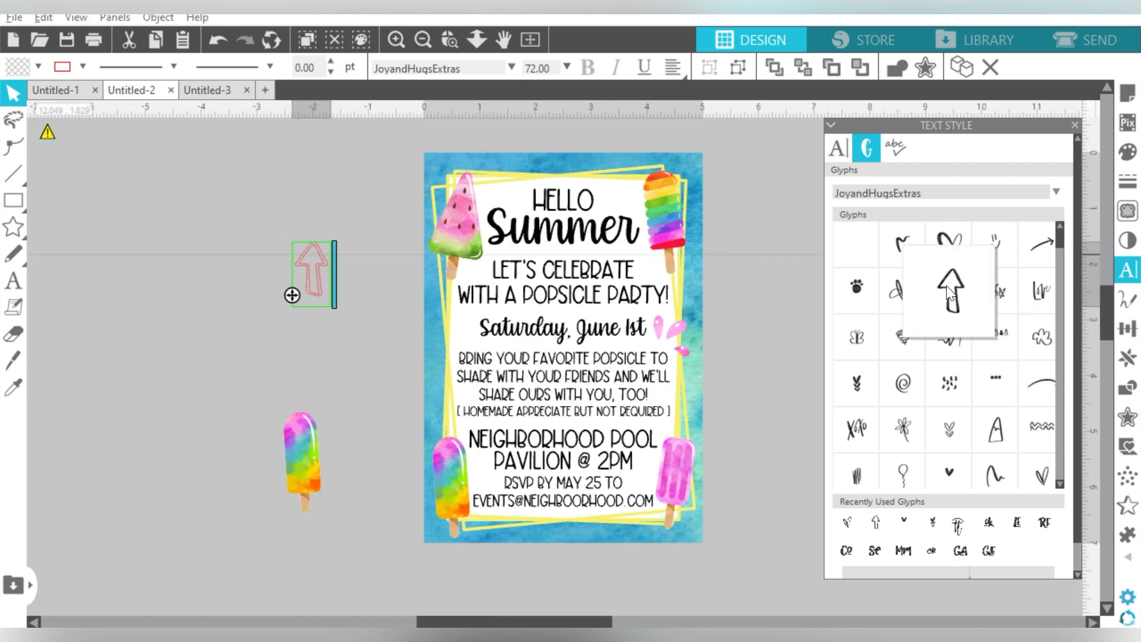
{"action": "left_click", "coordinate": [319, 251]}
{"action": "left_click", "coordinate": [319, 251]}
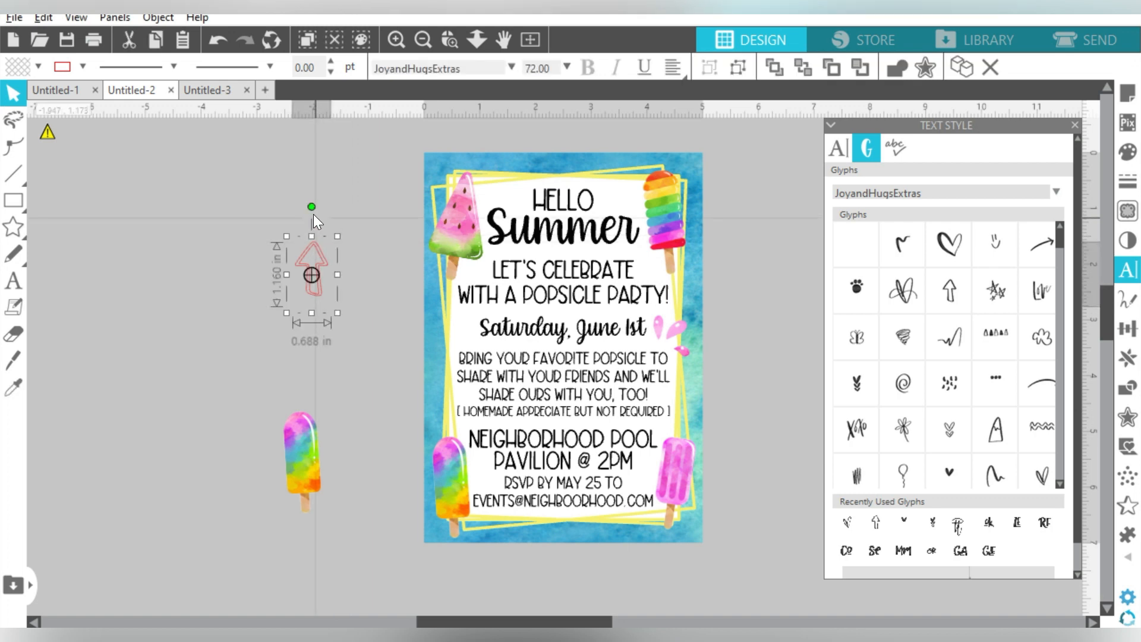
{"action": "left_click", "coordinate": [1128, 328]}
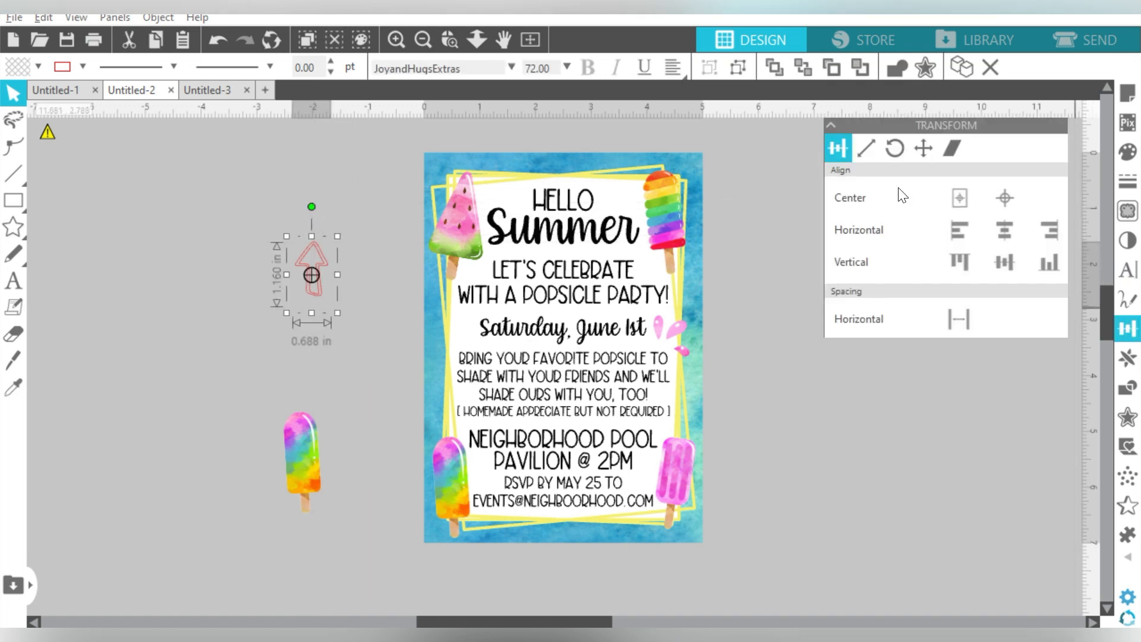
{"action": "left_click", "coordinate": [893, 146]}
{"action": "left_click", "coordinate": [921, 312]}
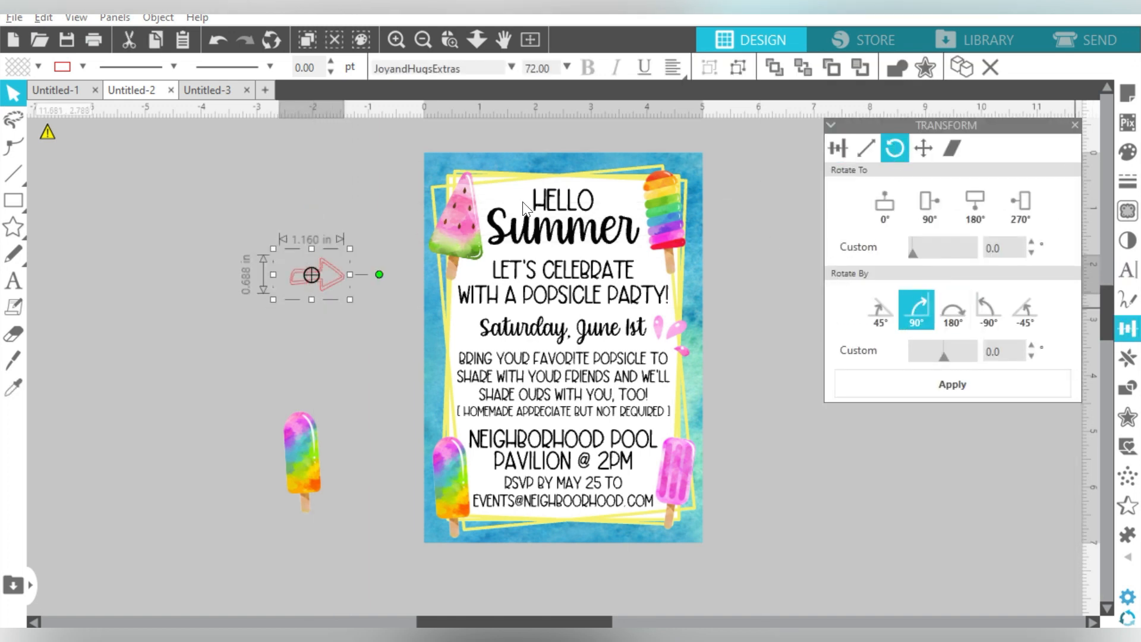
Step: Straighten the copied tie-dye popsicle to 0° and turn it to 270° so its stick points right
{"action": "left_click", "coordinate": [306, 472]}
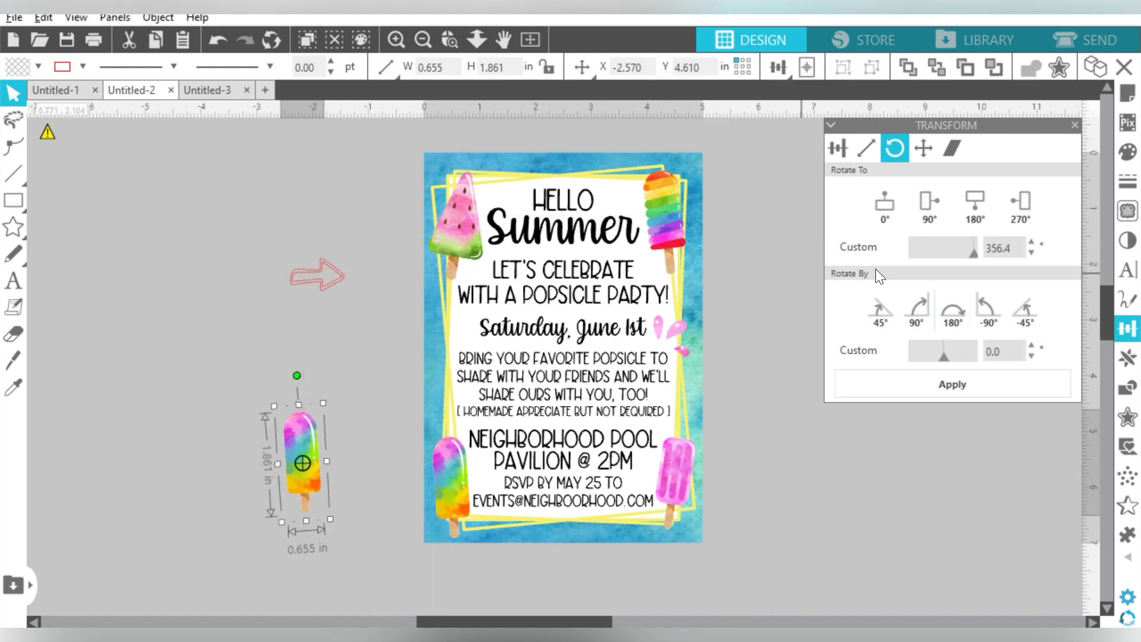
{"action": "left_click", "coordinate": [887, 205]}
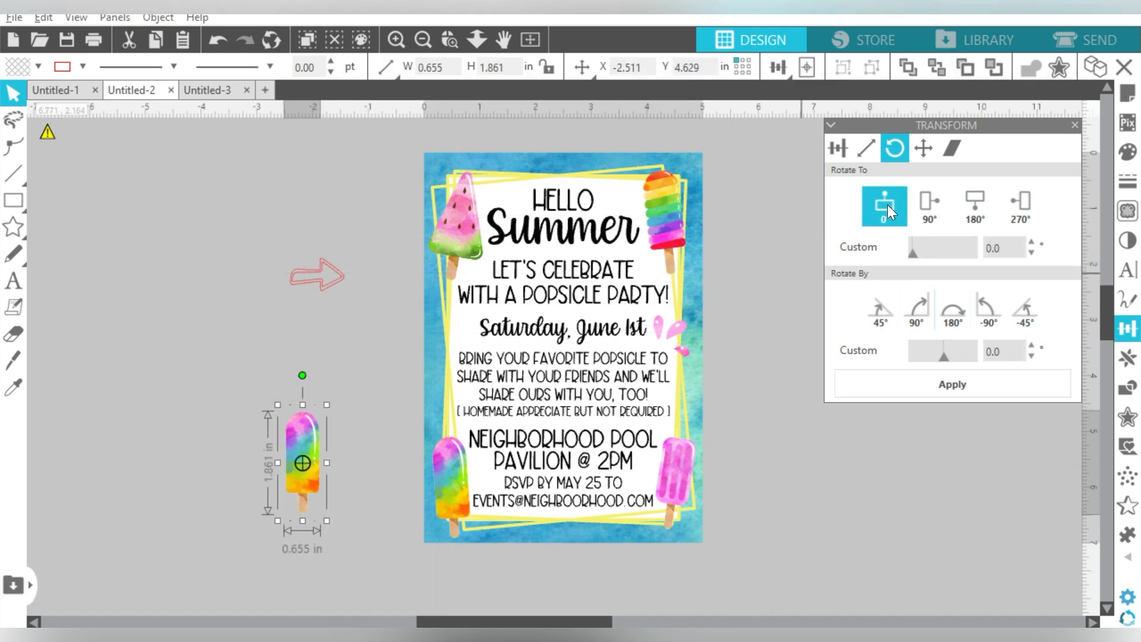
{"action": "left_click", "coordinate": [919, 308]}
{"action": "left_click", "coordinate": [985, 306]}
{"action": "left_click", "coordinate": [986, 305]}
Step: Enlarge the horizontal popsicle to about 2.65 inches long, position it over the arrow glyph and select both together
{"action": "left_click_drag", "start_coordinate": [341, 460], "coordinate": [436, 366]}
{"action": "left_click_drag", "start_coordinate": [380, 308], "coordinate": [383, 276]}
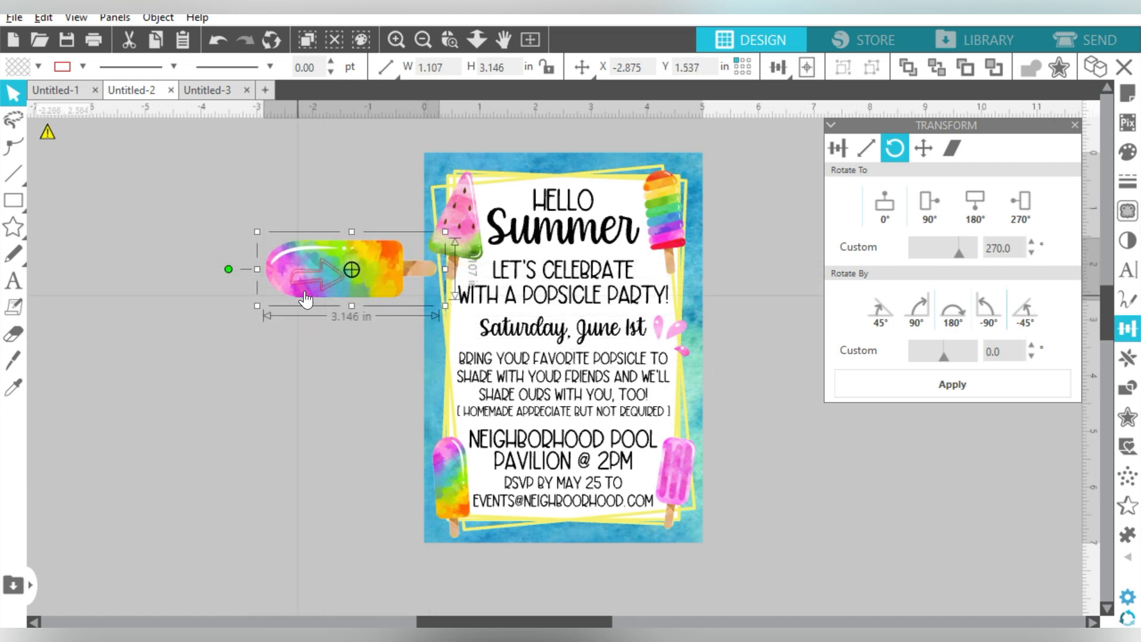
{"action": "left_click_drag", "start_coordinate": [273, 277], "coordinate": [279, 276]}
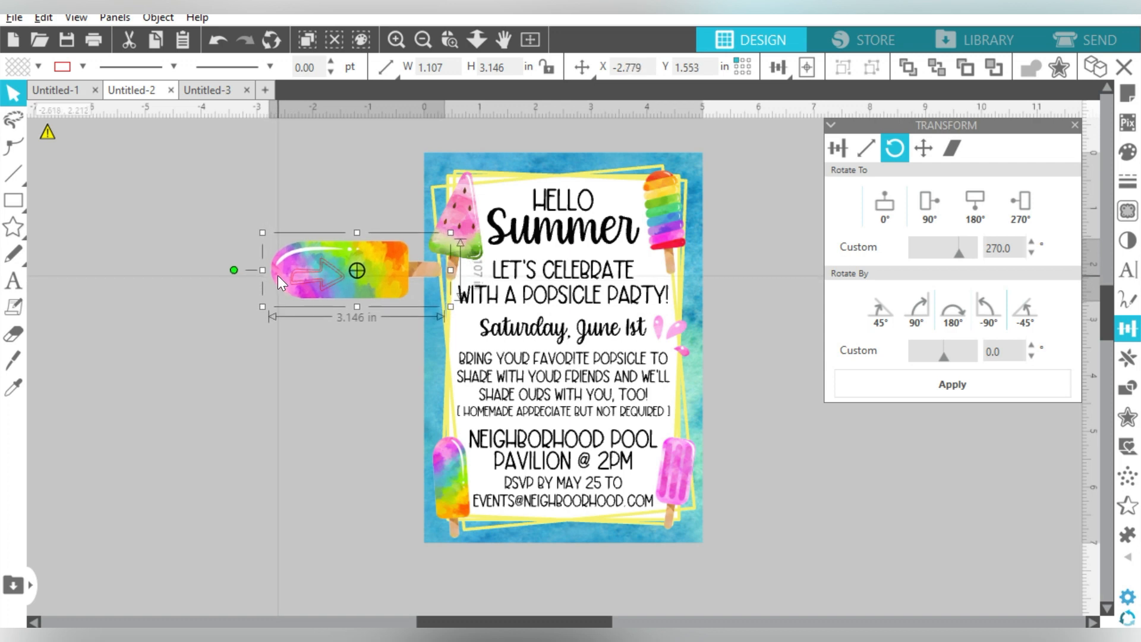
{"action": "left_click_drag", "start_coordinate": [450, 306], "coordinate": [433, 300]}
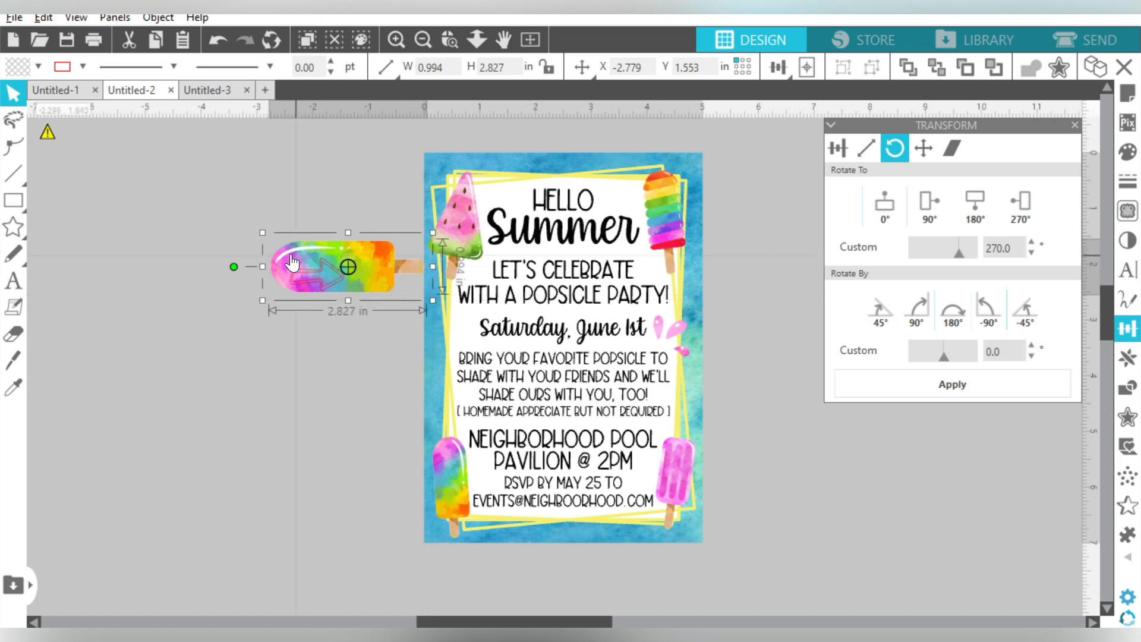
{"action": "left_click_drag", "start_coordinate": [266, 239], "coordinate": [272, 240]}
{"action": "left_click_drag", "start_coordinate": [386, 270], "coordinate": [387, 271]}
{"action": "left_click_drag", "start_coordinate": [382, 203], "coordinate": [306, 309]}
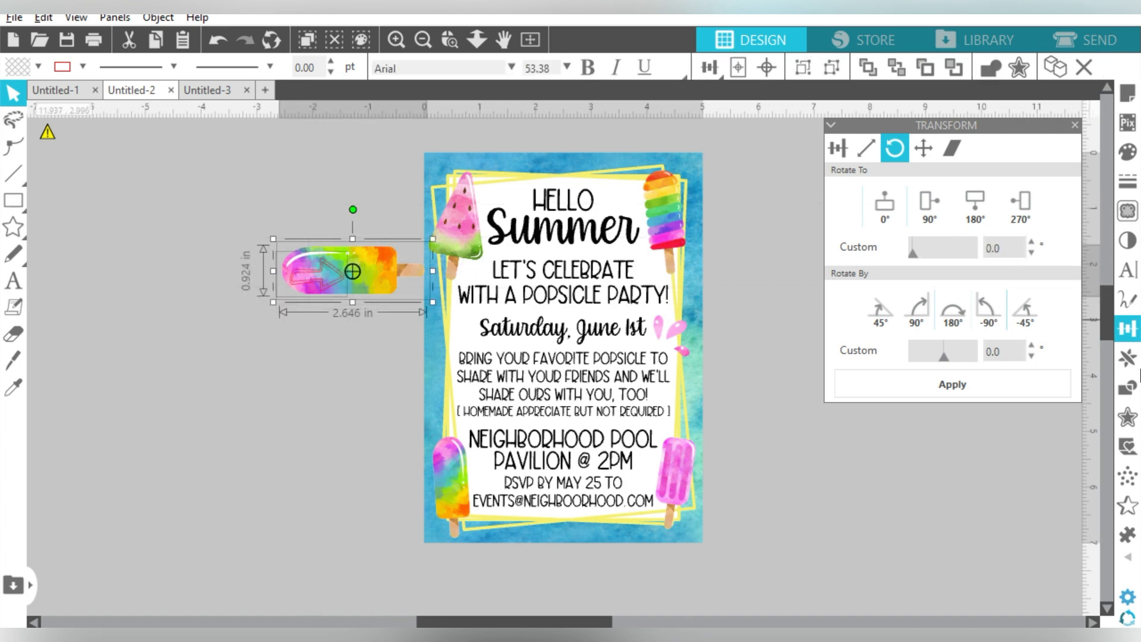
Step: Crop the tie-dye popsicle to the arrow shape and place the patterned arrow just before "Saturday, June 1st" on the invitation
{"action": "left_click", "coordinate": [1128, 390]}
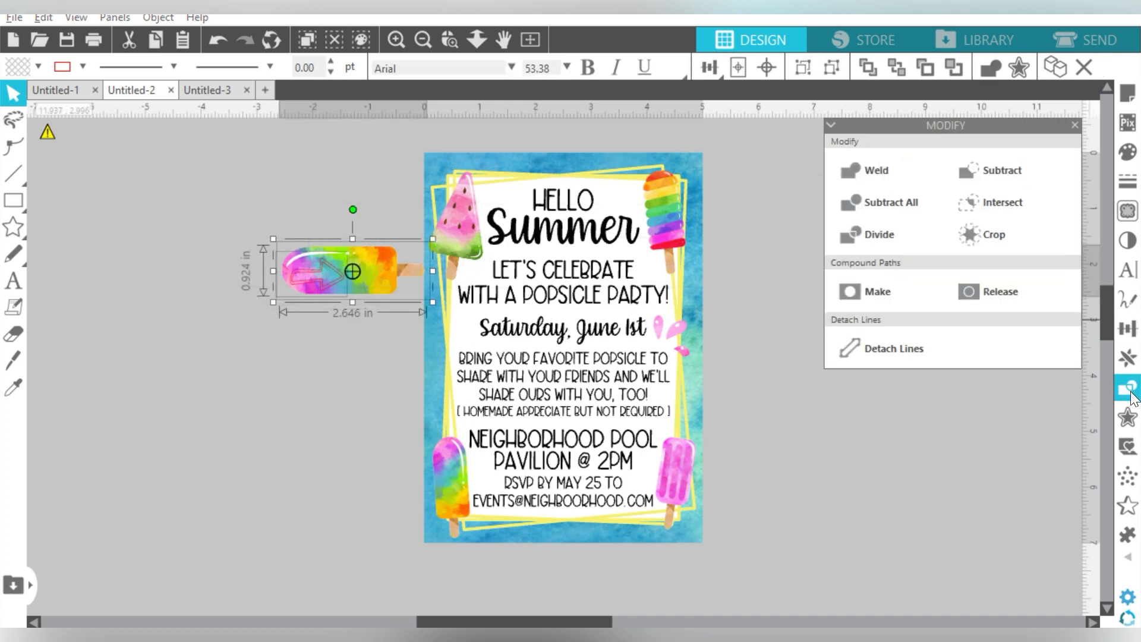
{"action": "left_click", "coordinate": [1005, 231]}
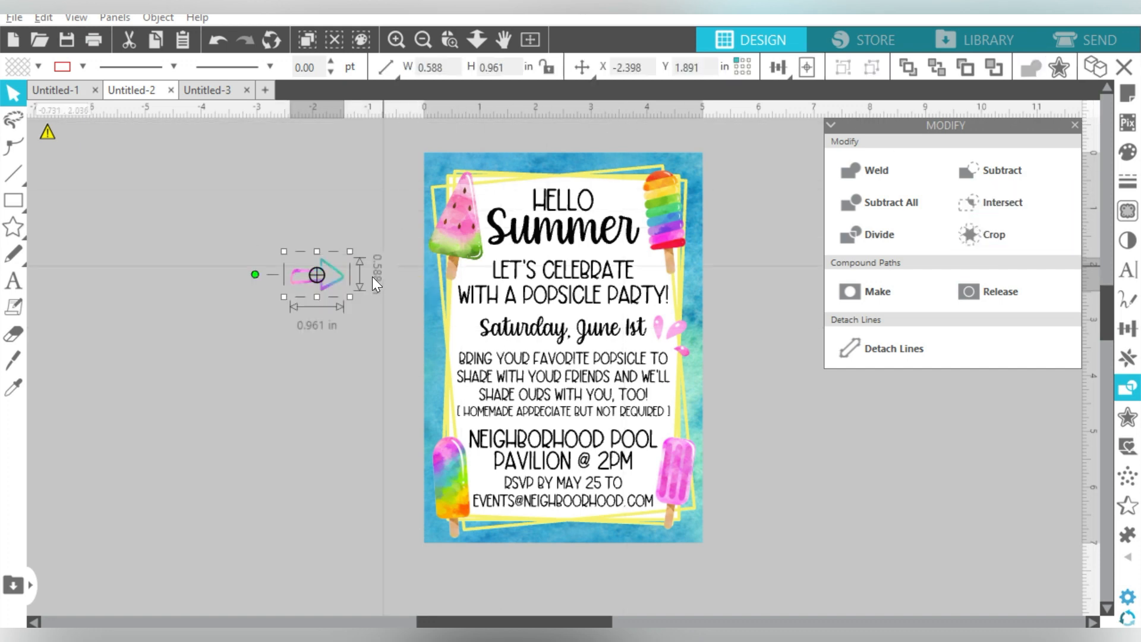
{"action": "left_click_drag", "start_coordinate": [338, 280], "coordinate": [472, 332]}
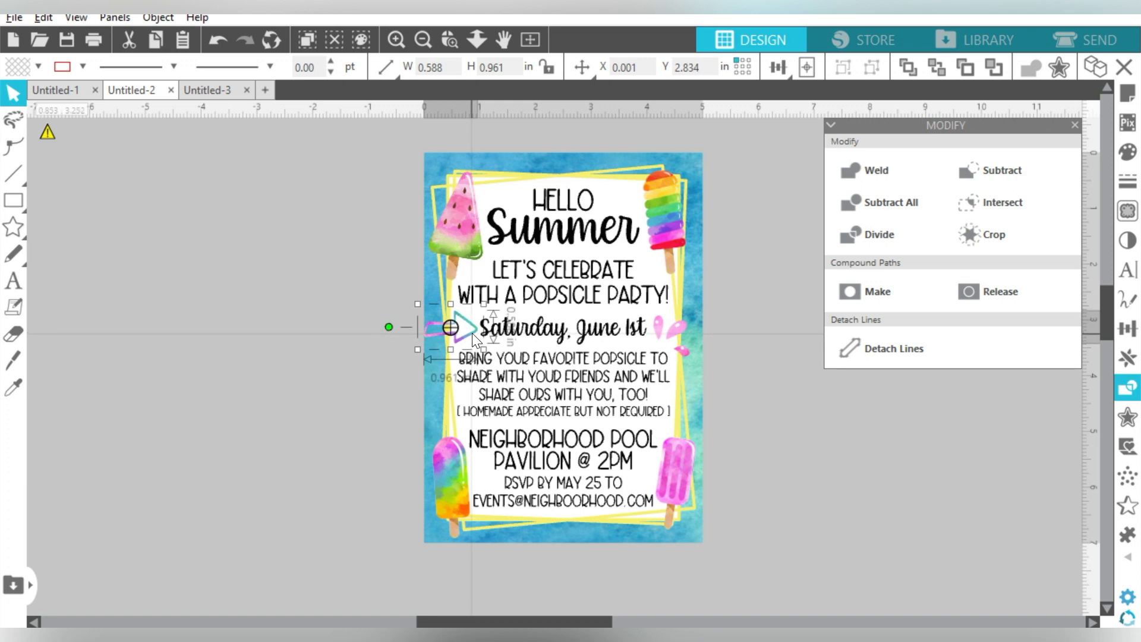
{"action": "left_click_drag", "start_coordinate": [419, 347], "coordinate": [474, 329]}
{"action": "left_click", "coordinate": [365, 309]}
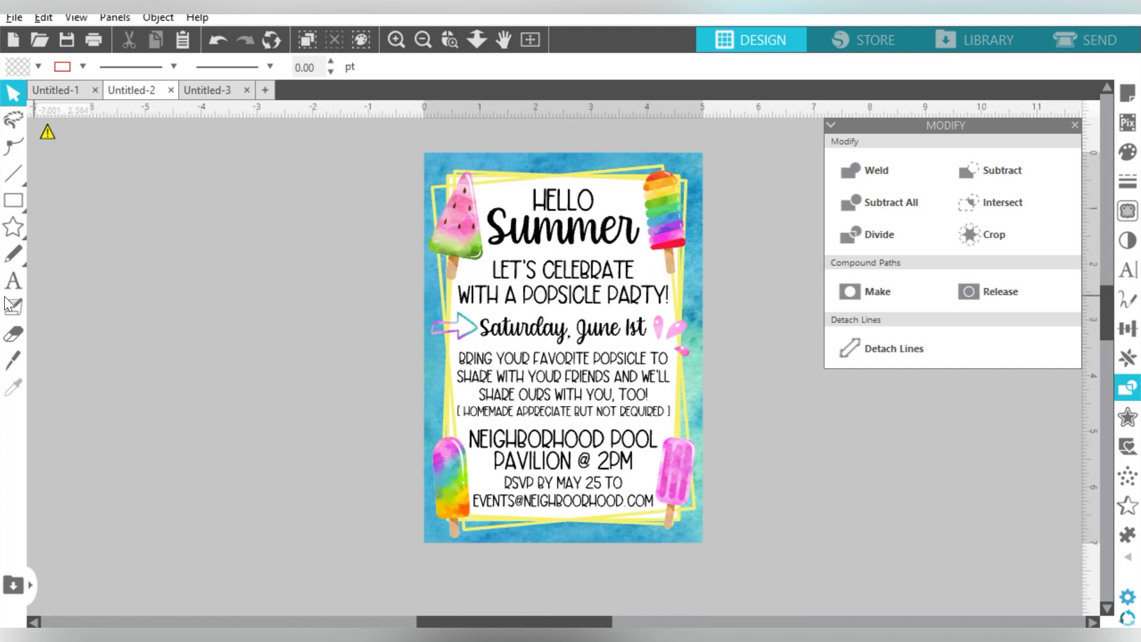
Step: Draw a circle about 0.18 inches across beside the page and duplicate it six times to the right in a row
{"action": "left_click", "coordinate": [90, 195]}
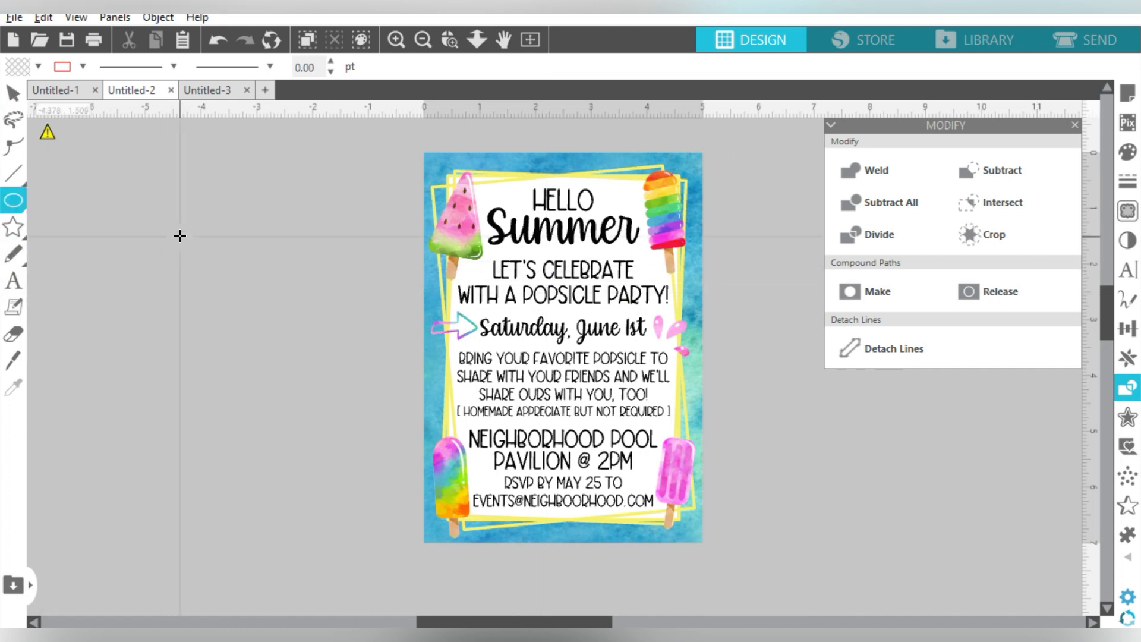
{"action": "left_click_drag", "start_coordinate": [180, 237], "coordinate": [189, 247]}
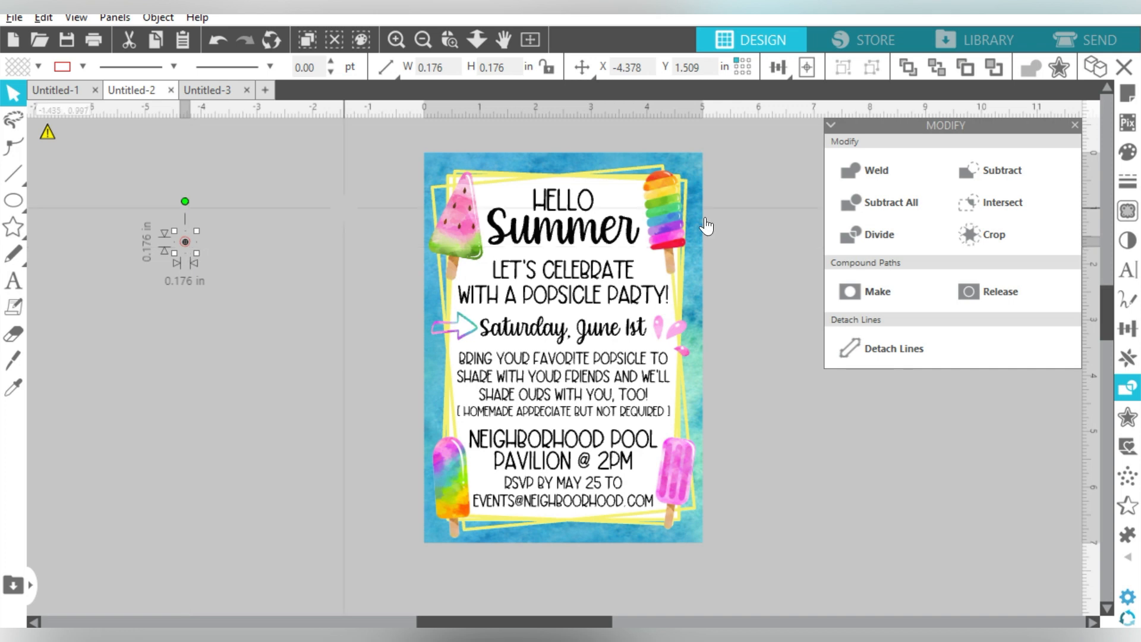
{"action": "left_click", "coordinate": [1129, 358]}
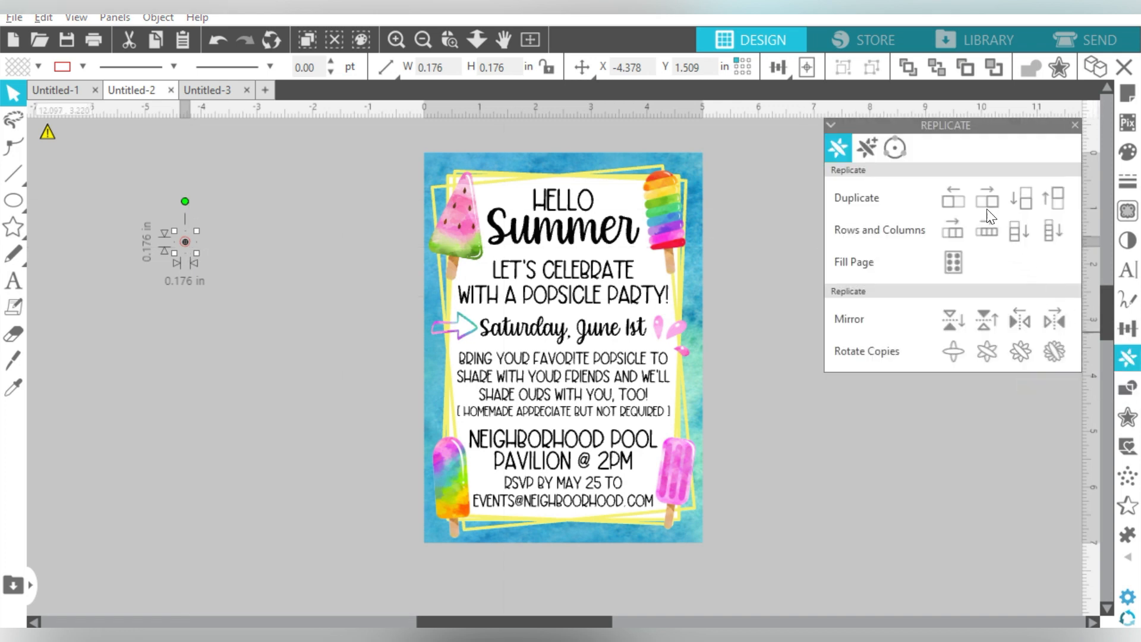
{"action": "left_click", "coordinate": [983, 191]}
{"action": "left_click", "coordinate": [983, 191]}
{"action": "left_click", "coordinate": [983, 191]}
{"action": "left_click", "coordinate": [983, 191]}
{"action": "left_click", "coordinate": [983, 191]}
{"action": "left_click", "coordinate": [983, 191]}
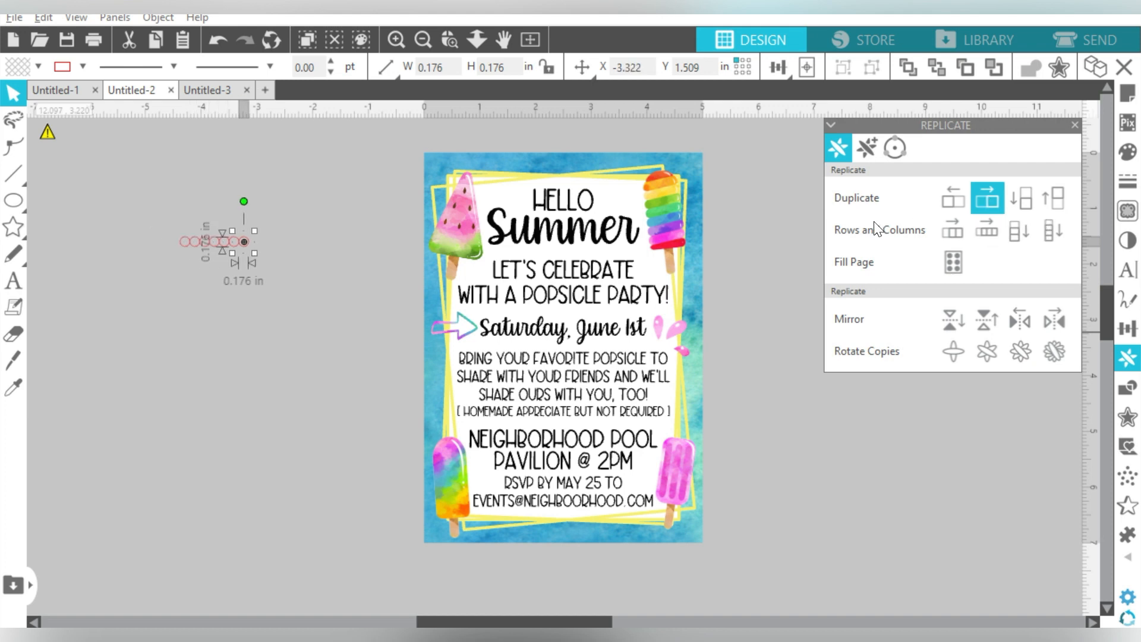
Step: Move the last circle of the row farther right, keeping it level with the others
{"action": "left_click_drag", "start_coordinate": [311, 194], "coordinate": [247, 260]}
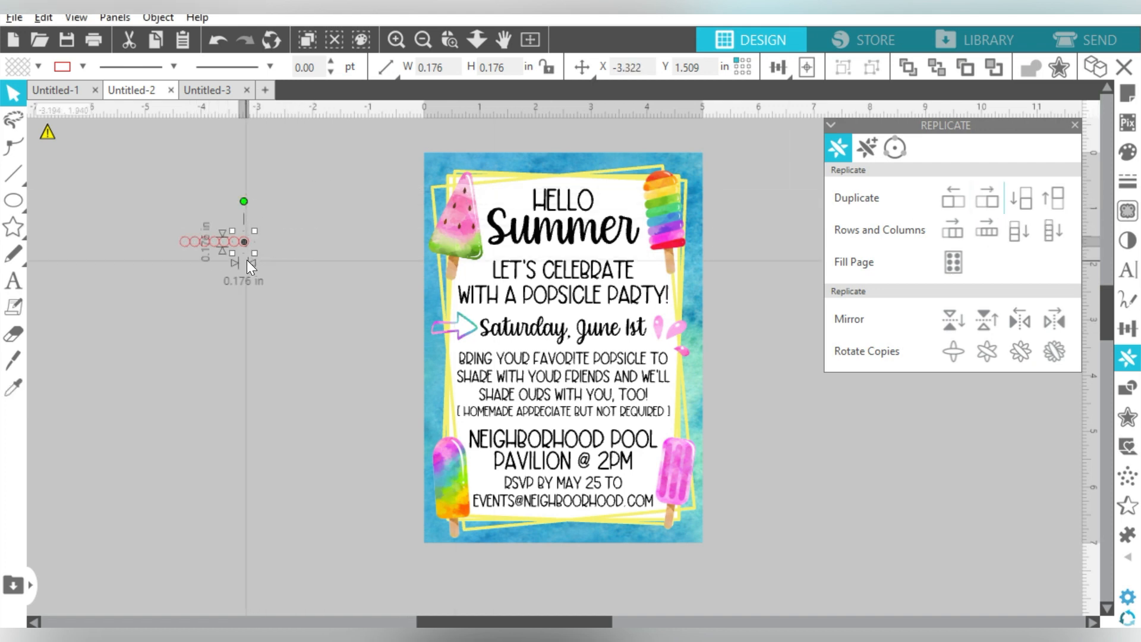
{"action": "left_click", "coordinate": [268, 273]}
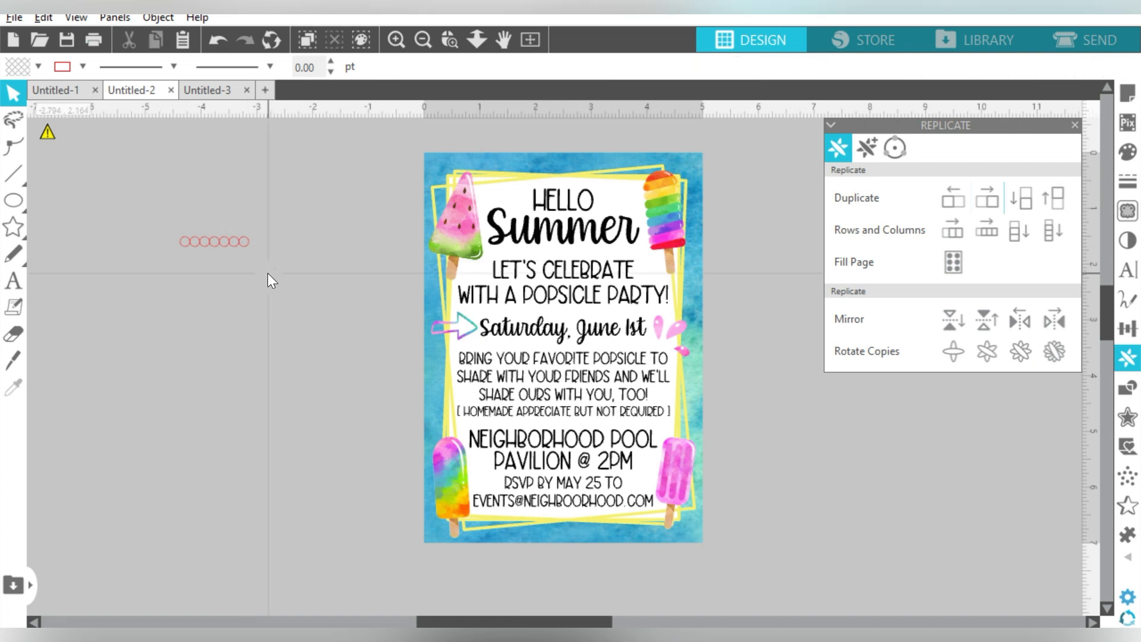
{"action": "left_click", "coordinate": [247, 246]}
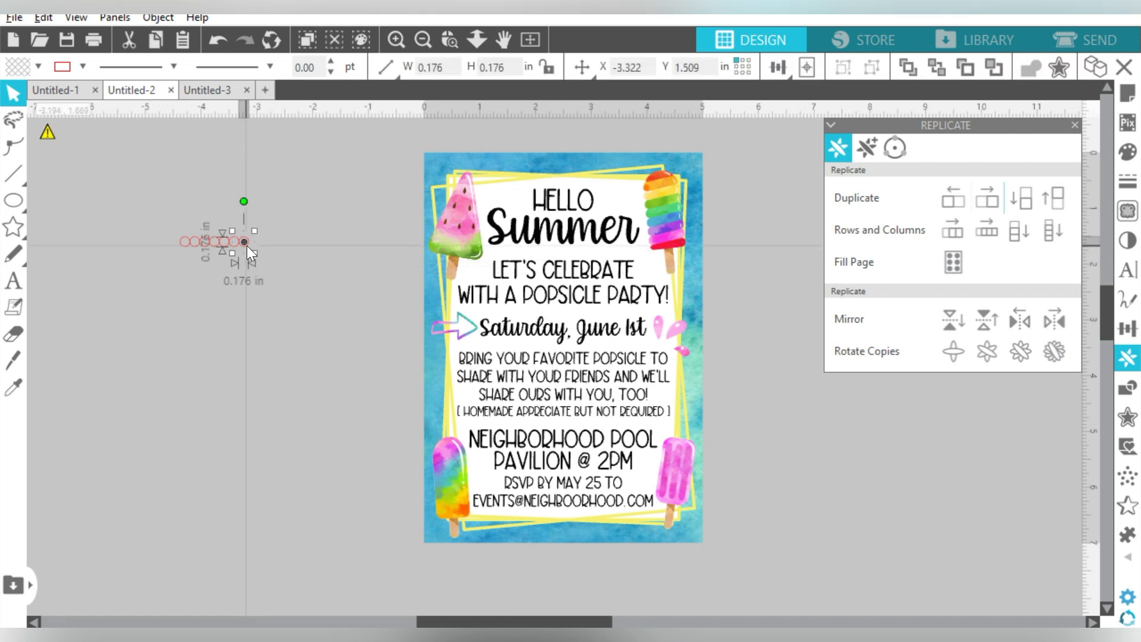
{"action": "key", "text": "Right"}
{"action": "key", "text": "Right"}
{"action": "key", "text": "Right"}
{"action": "key", "text": "Right"}
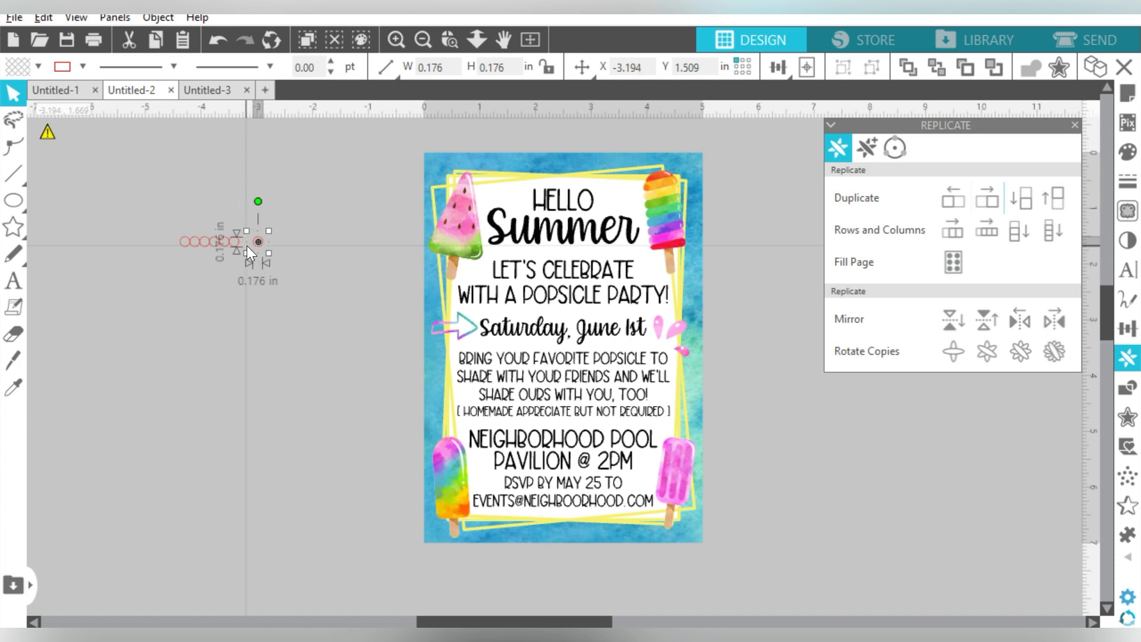
Step: Space all seven circles evenly in the horizontal direction and group them
{"action": "left_click_drag", "start_coordinate": [137, 206], "coordinate": [285, 269]}
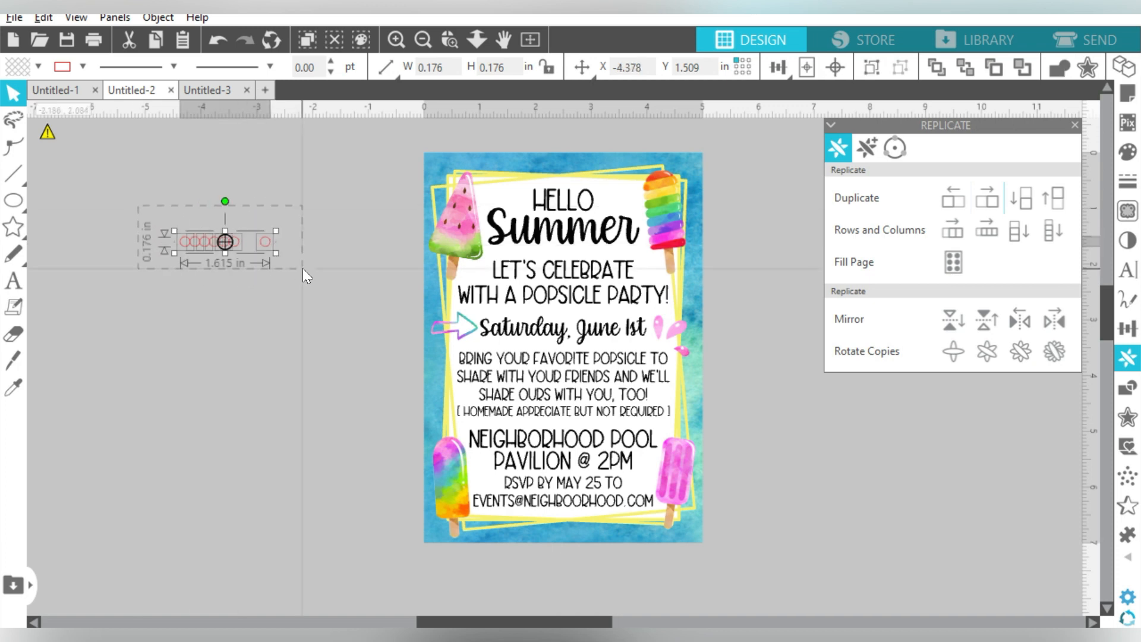
{"action": "left_click", "coordinate": [1128, 330]}
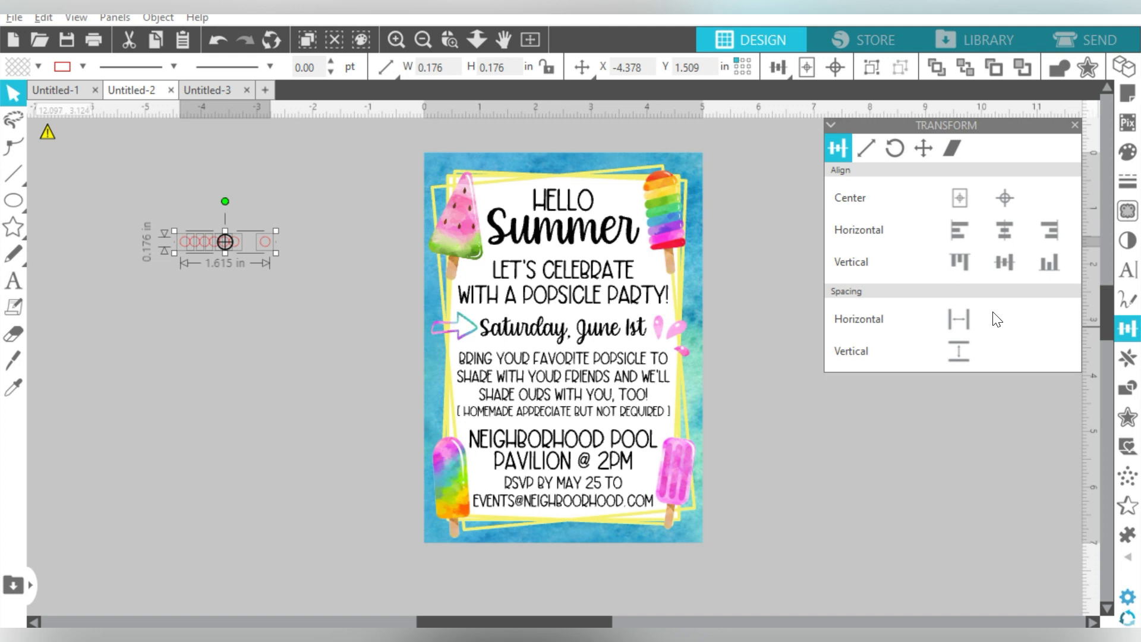
{"action": "left_click", "coordinate": [960, 318]}
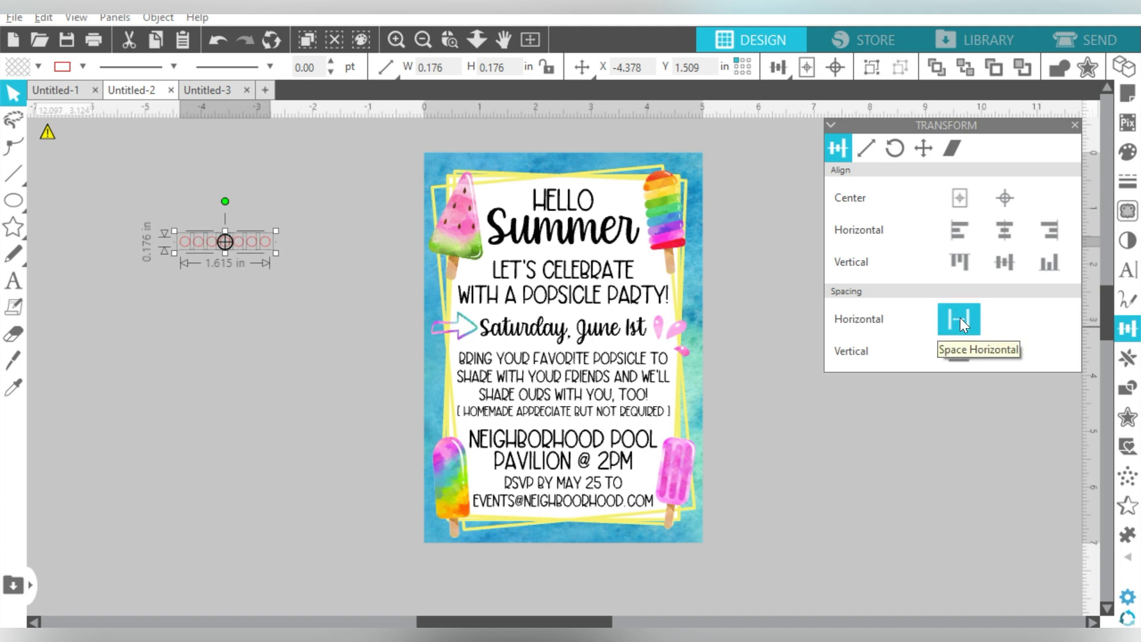
{"action": "key", "text": "ctrl+g"}
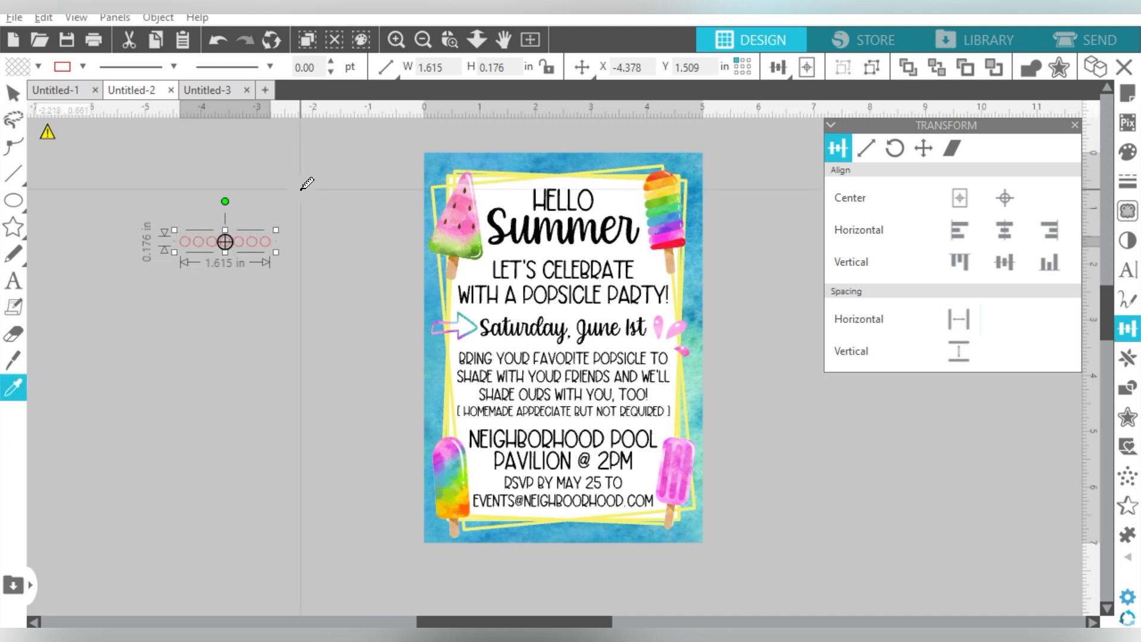
{"action": "left_click", "coordinate": [764, 215]}
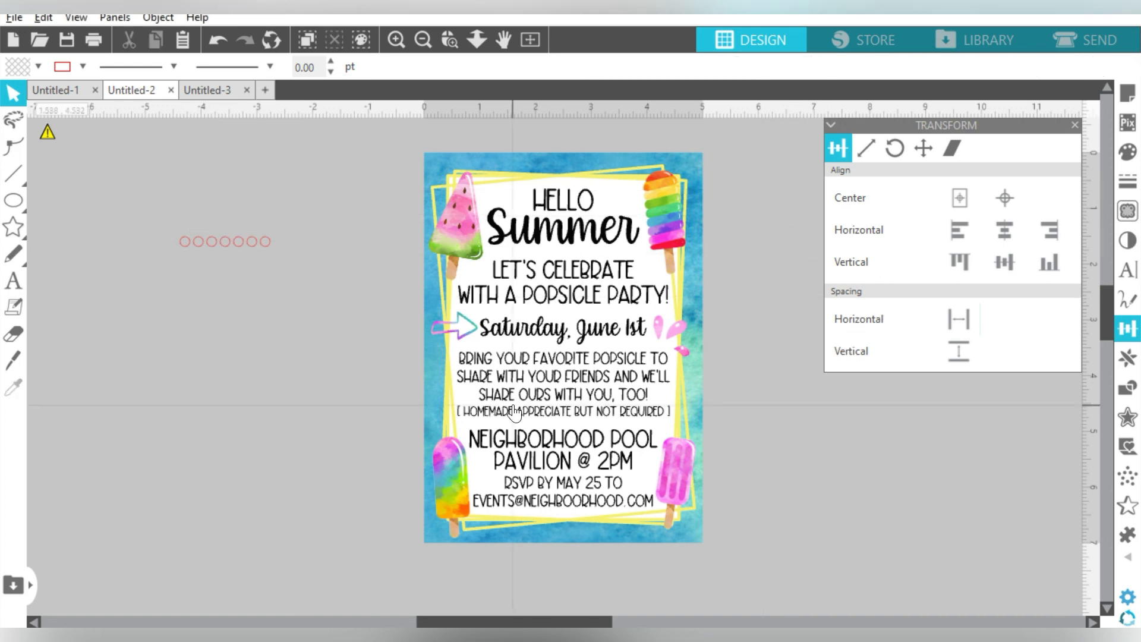
Step: Duplicate the tie-dye popsicle off the page, straighten it to 0° and rotate it 90° clockwise so its stick points left
{"action": "left_click", "coordinate": [444, 484]}
{"action": "key", "text": "ctrl+Left"}
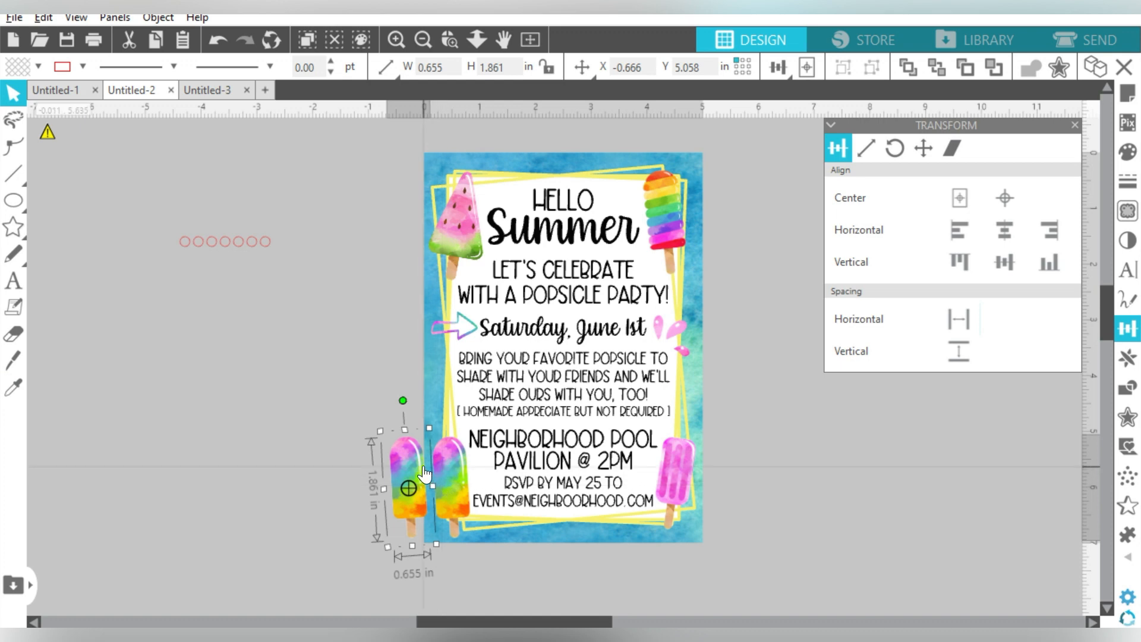
{"action": "left_click_drag", "start_coordinate": [421, 465], "coordinate": [339, 366]}
{"action": "left_click", "coordinate": [894, 152]}
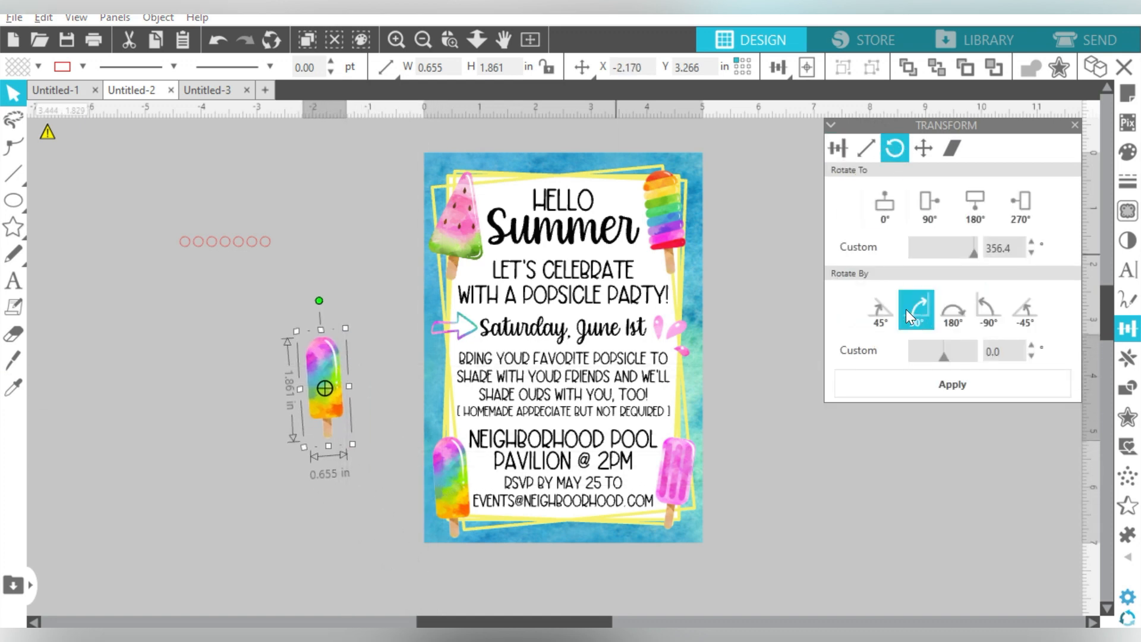
{"action": "left_click", "coordinate": [883, 207]}
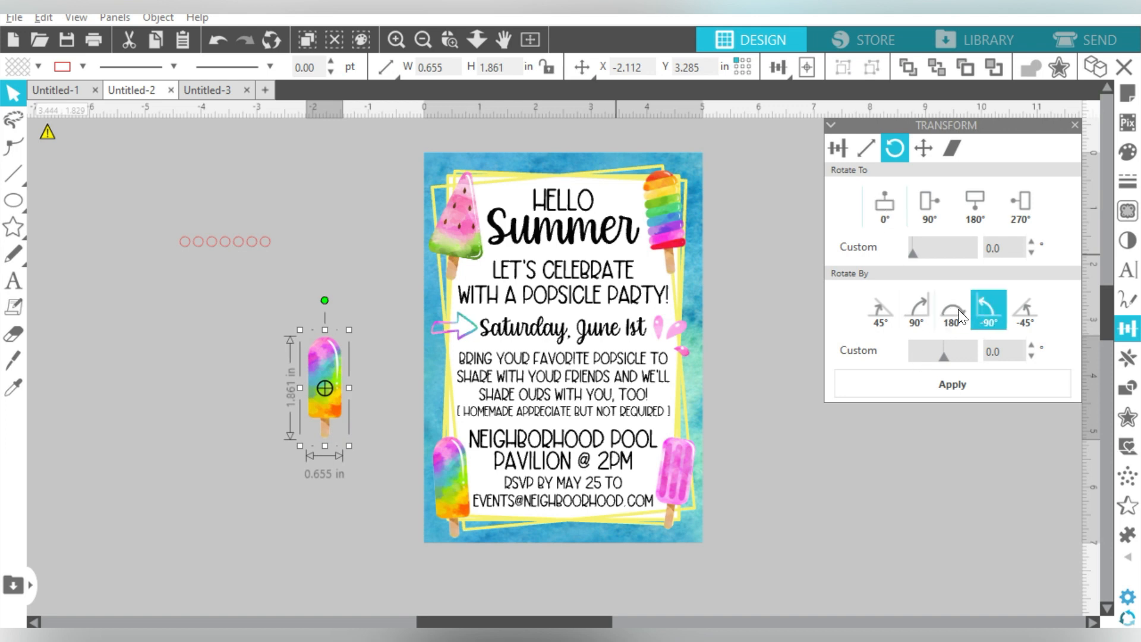
{"action": "left_click", "coordinate": [919, 309]}
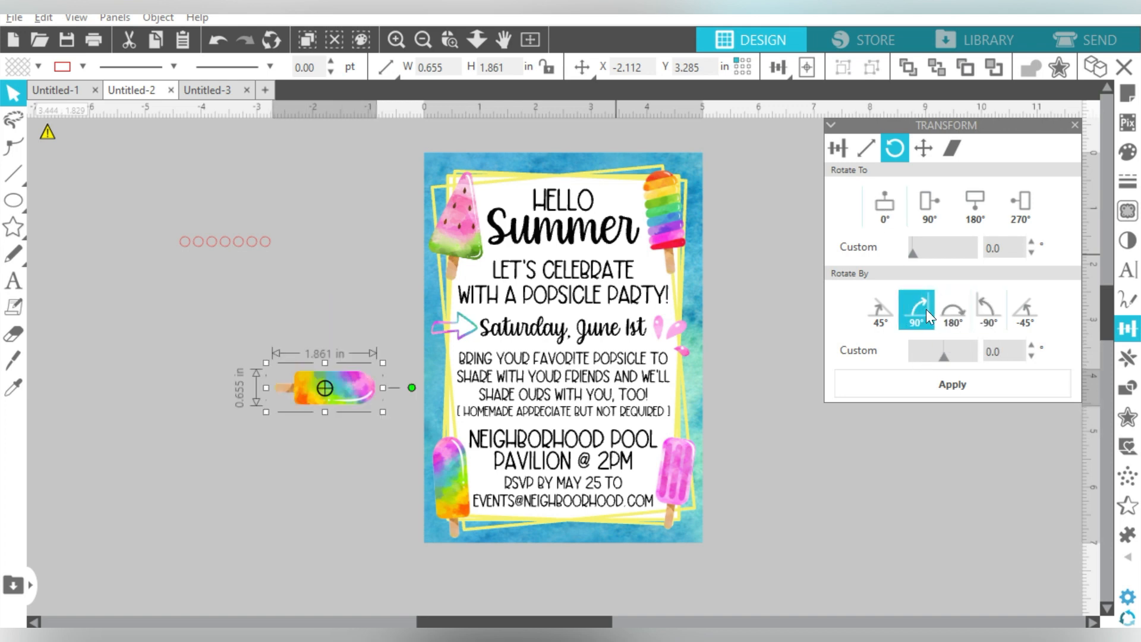
Step: Position the popsicle copy over the row of circles, enlarge it to about 3.11 inches long and crop it to the circles
{"action": "left_click_drag", "start_coordinate": [348, 394], "coordinate": [227, 269]}
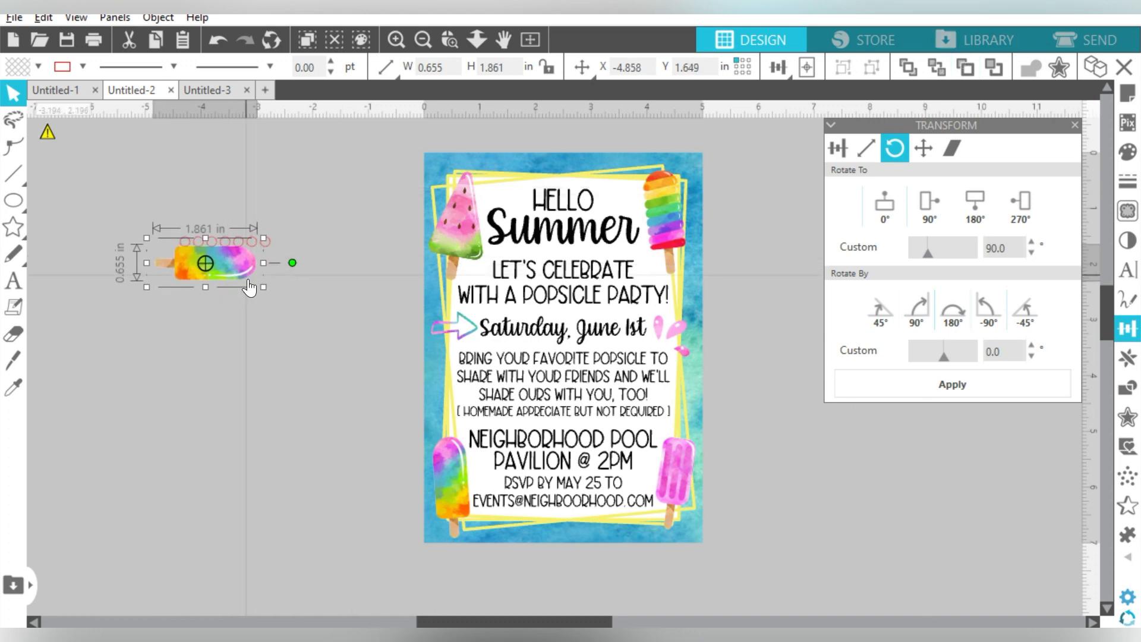
{"action": "mouse_move", "coordinate": [262, 286]}
{"action": "left_mouse_down"}
{"action": "mouse_move", "coordinate": [343, 330]}
{"action": "mouse_move", "coordinate": [276, 276]}
{"action": "left_mouse_up"}
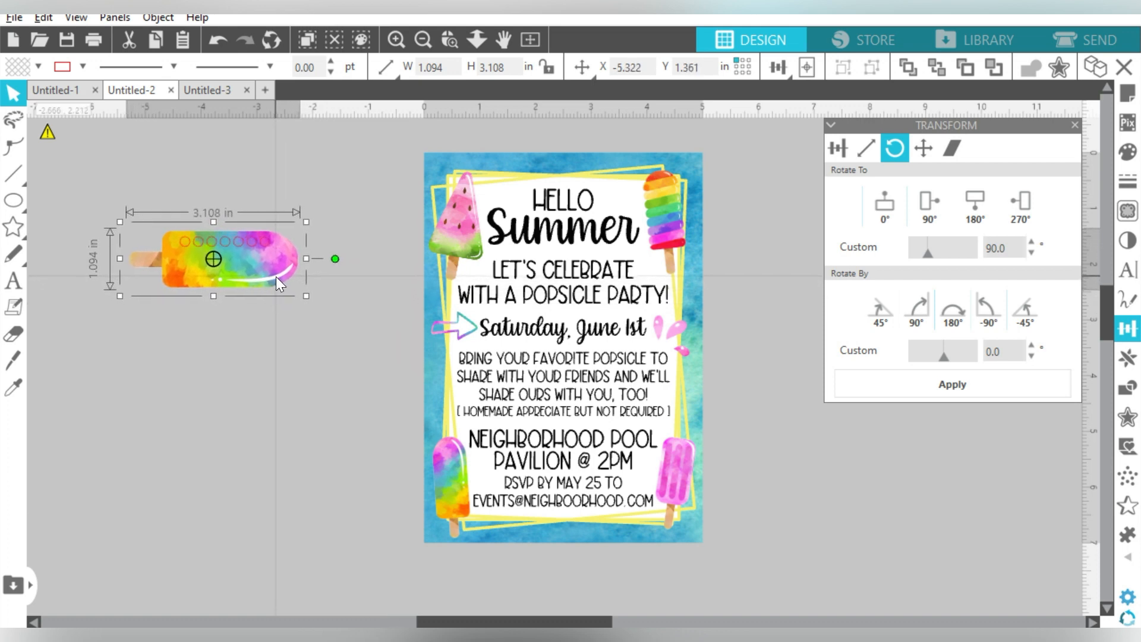
{"action": "left_click_drag", "start_coordinate": [320, 178], "coordinate": [247, 284]}
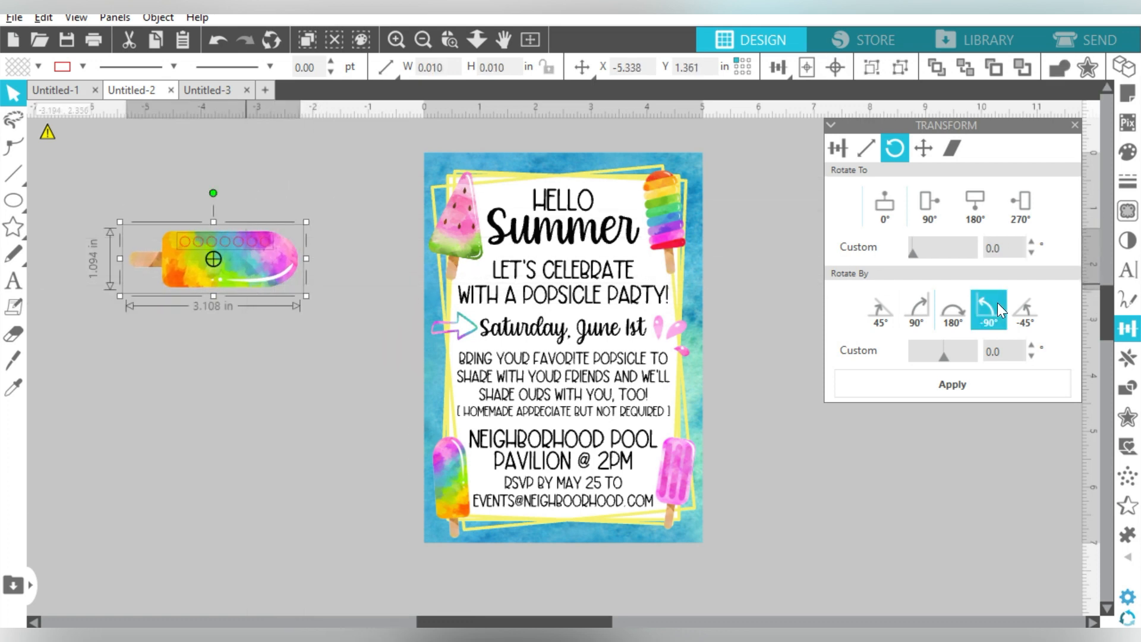
{"action": "left_click", "coordinate": [1128, 383]}
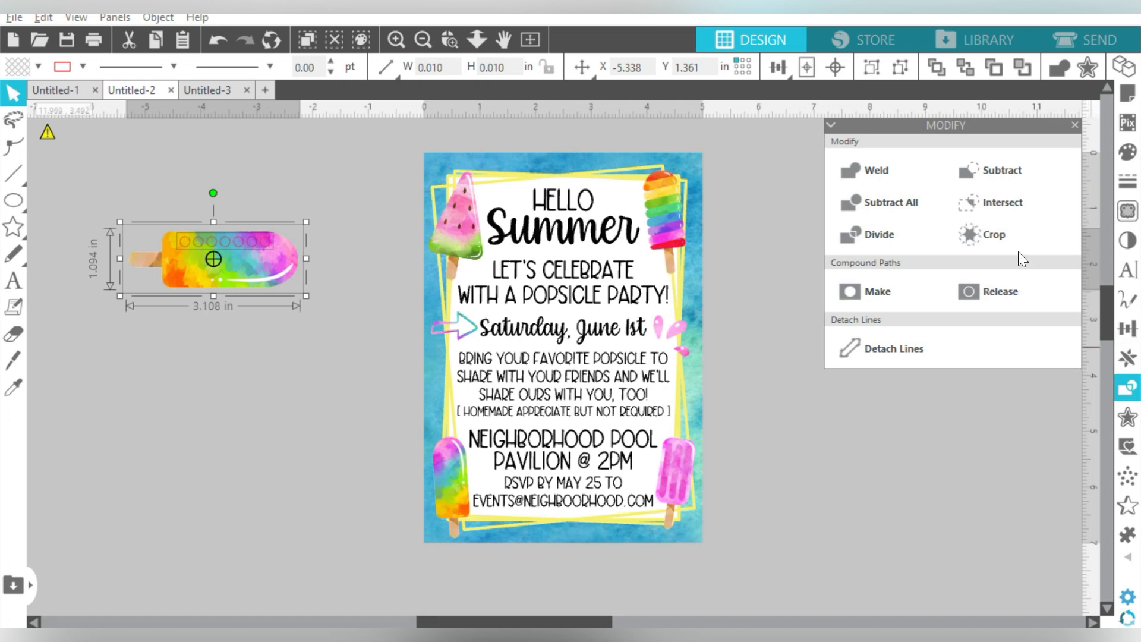
{"action": "left_click", "coordinate": [993, 234]}
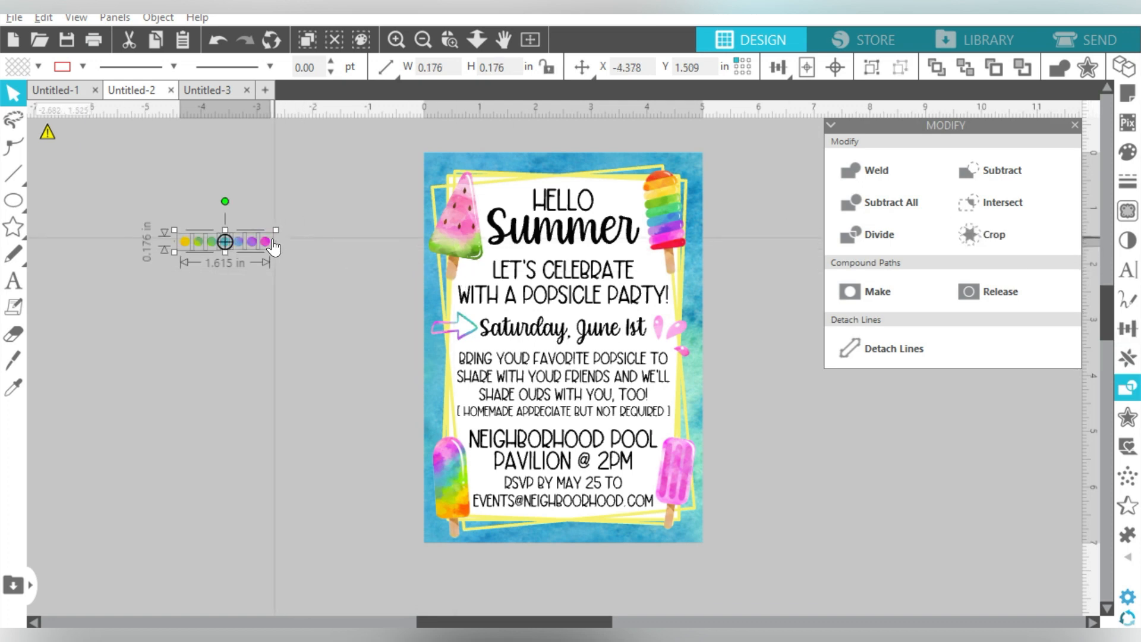
Step: Place the row of tie-dye dots on the invitation between "Summer" and "Let's celebrate"
{"action": "left_click_drag", "start_coordinate": [275, 242], "coordinate": [604, 252]}
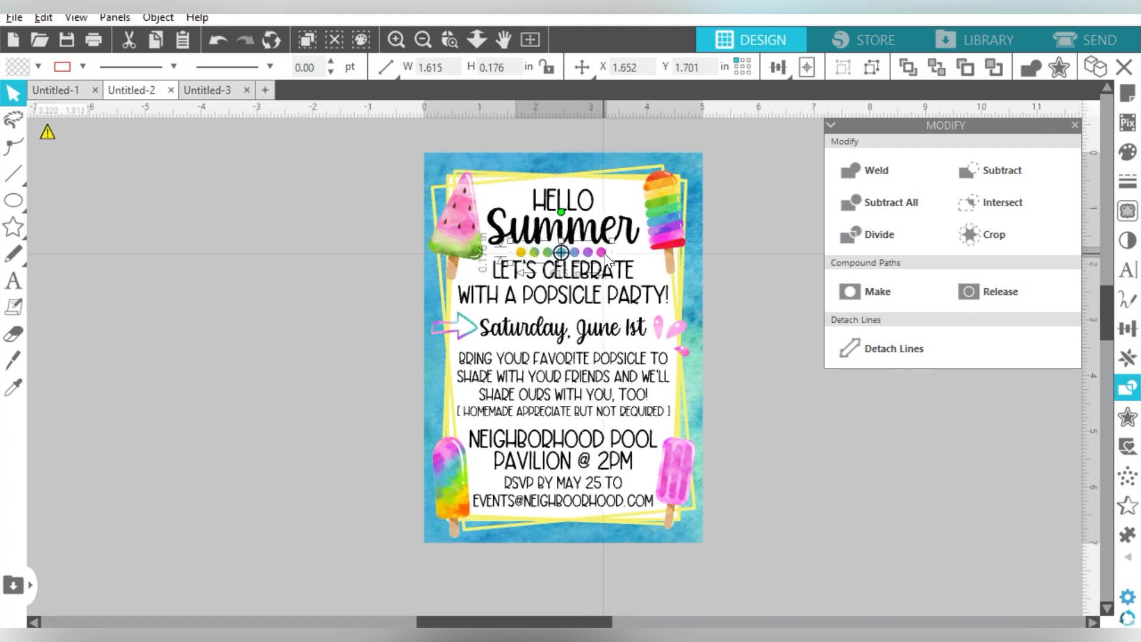
{"action": "left_click", "coordinate": [597, 272]}
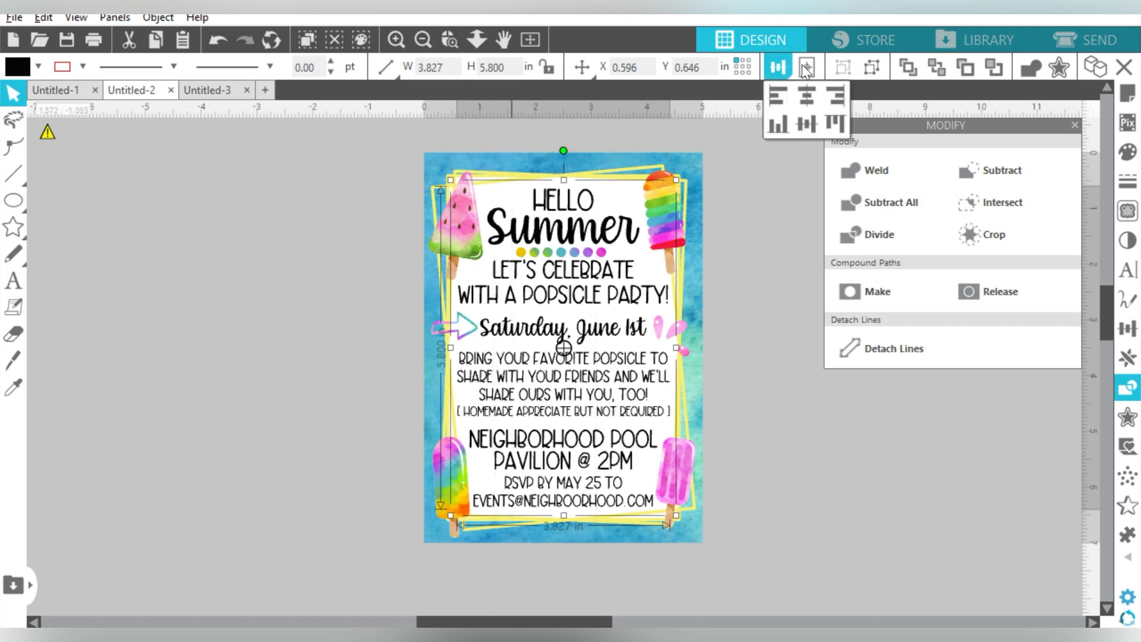
{"action": "left_click", "coordinate": [746, 165]}
Step: Nudge the "Let's celebrate with a popsicle party!" text and the row of dots slightly down
{"action": "left_click", "coordinate": [593, 277]}
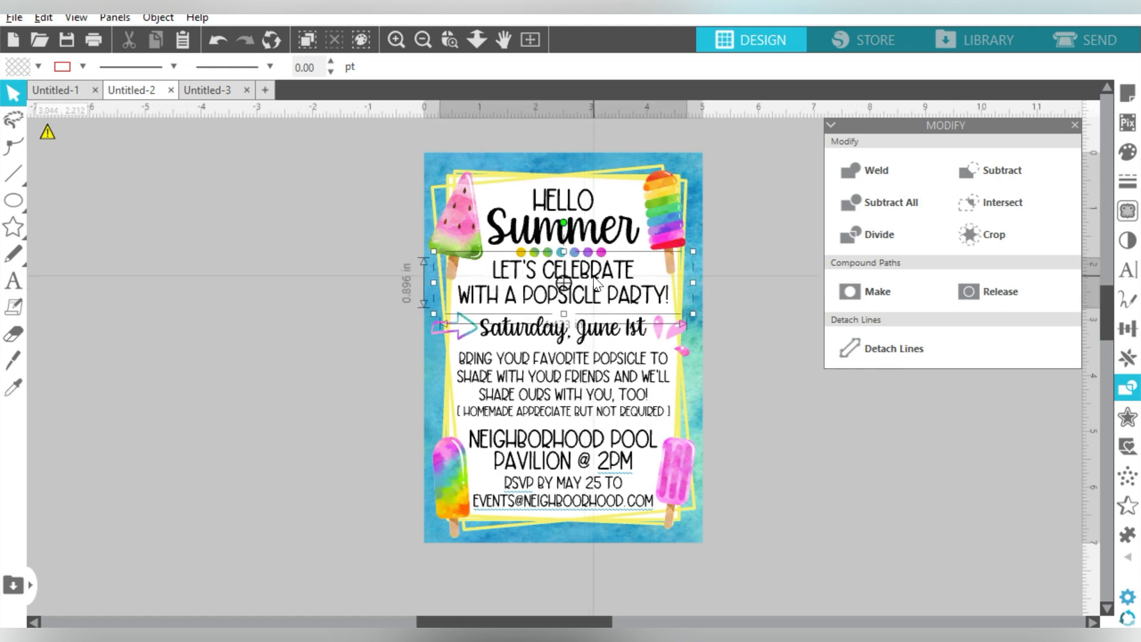
{"action": "key", "text": "Down"}
{"action": "key", "text": "Down"}
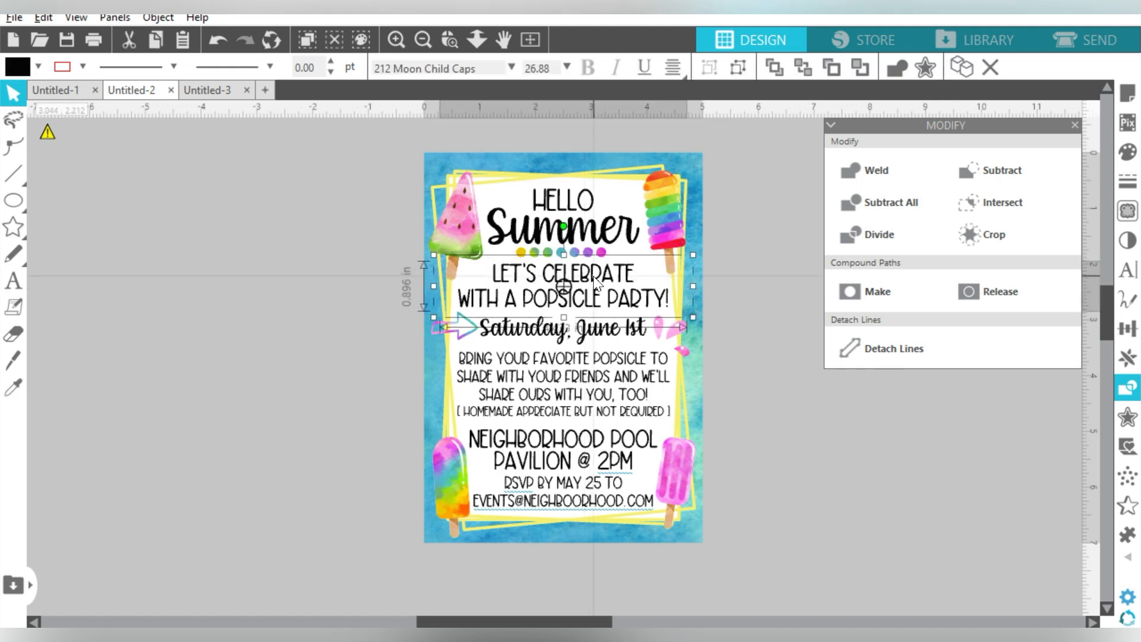
{"action": "left_click", "coordinate": [598, 251]}
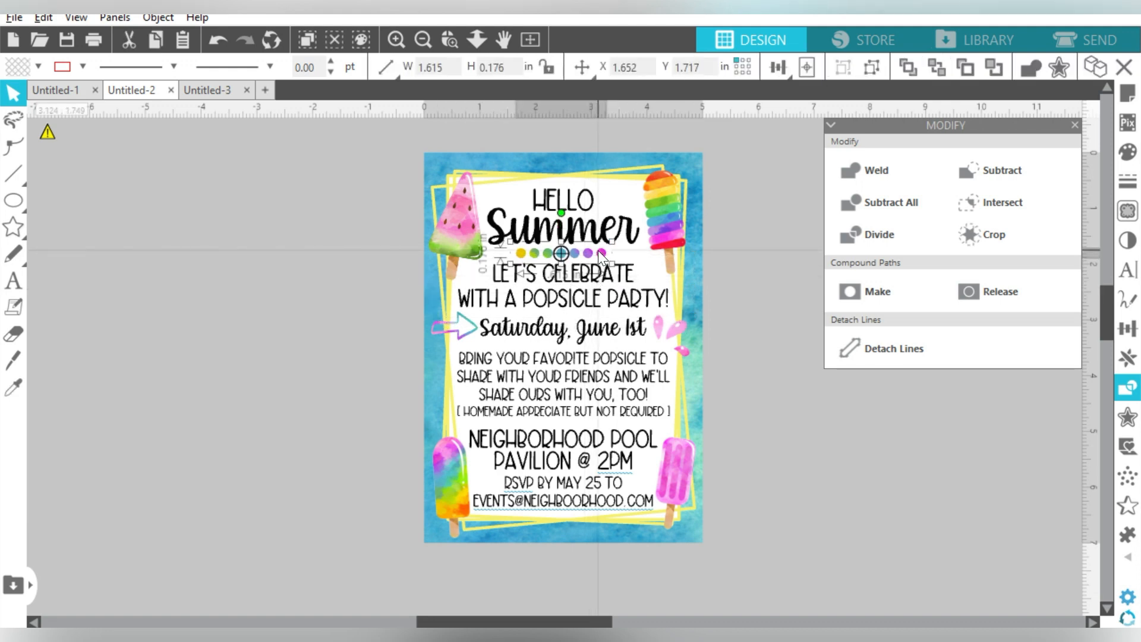
{"action": "left_click", "coordinate": [729, 245]}
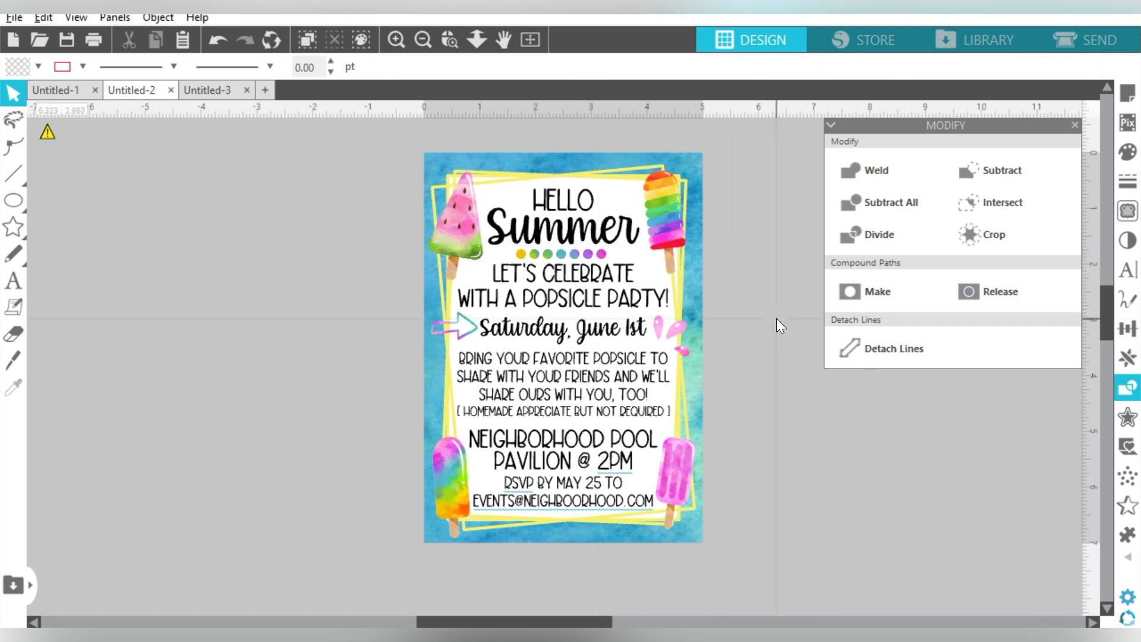
Step: Nudge the "Bring your favorite popsicle" paragraph and the bracketed homemade note slightly down together
{"action": "left_click", "coordinate": [586, 411]}
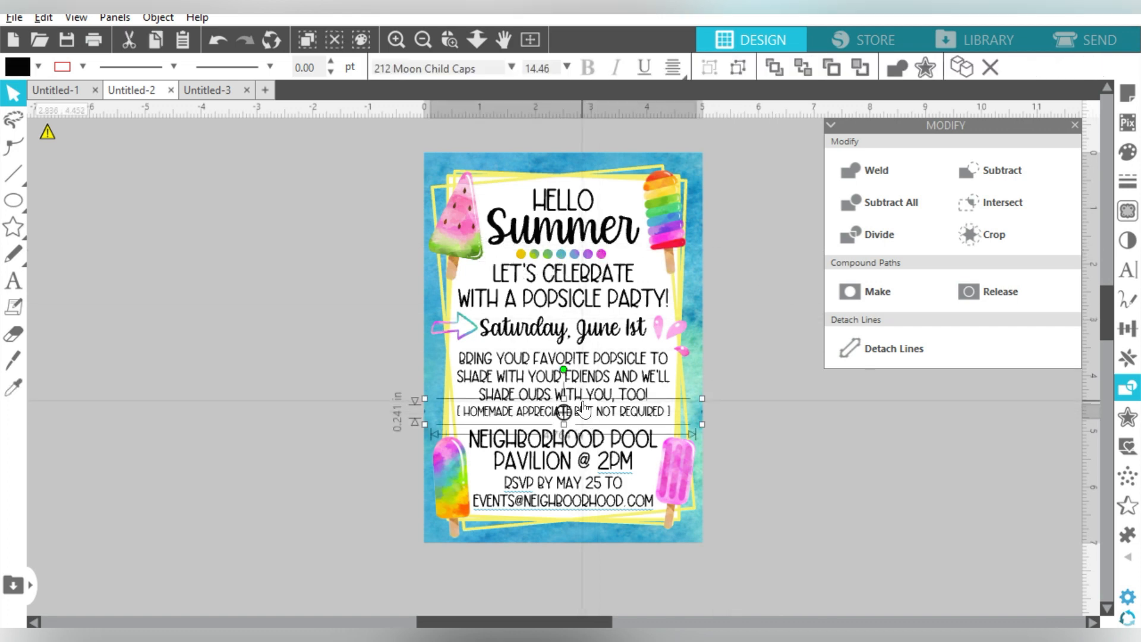
{"action": "left_click", "coordinate": [580, 397], "text": "shift"}
{"action": "key", "text": "Down"}
{"action": "key", "text": "Down"}
{"action": "key", "text": "Up"}
{"action": "key", "text": "Up"}
{"action": "key", "text": "Up"}
{"action": "key", "text": "Up"}
{"action": "key", "text": "Up"}
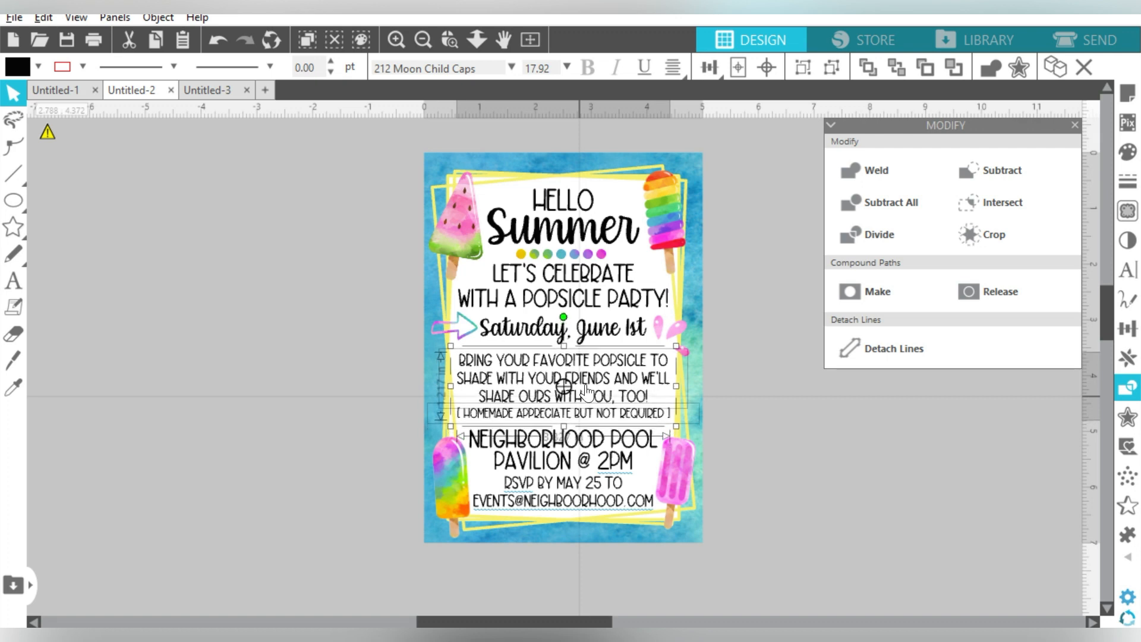
{"action": "left_click", "coordinate": [719, 309]}
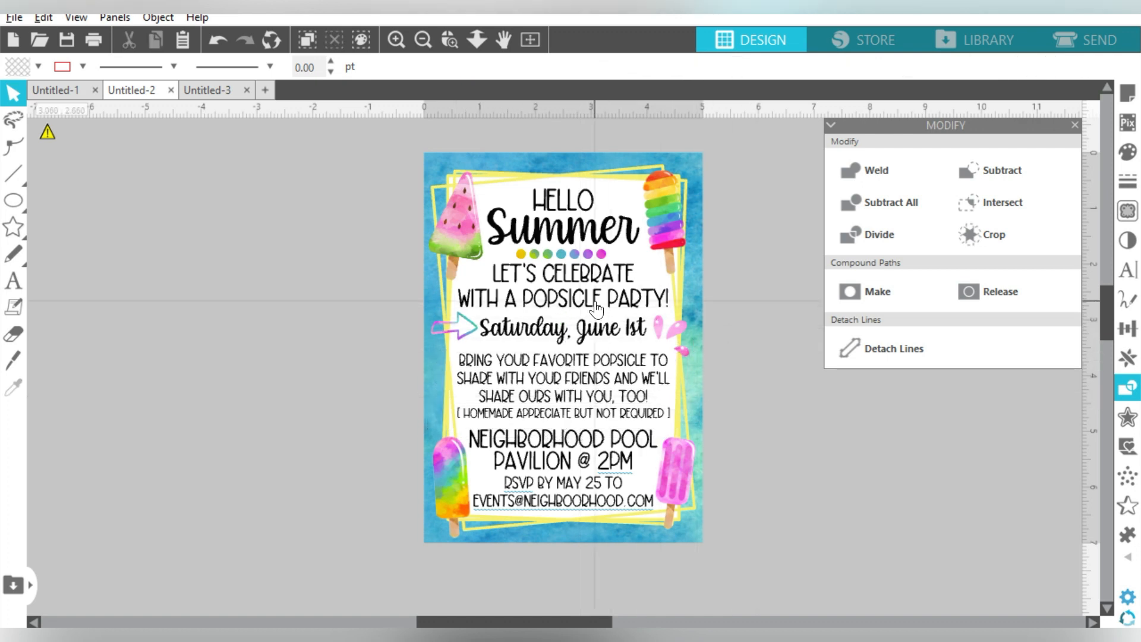
Step: Nudge the "Let's celebrate with a popsicle party!" text slightly down and group all elements of the invitation together
{"action": "left_click", "coordinate": [595, 303]}
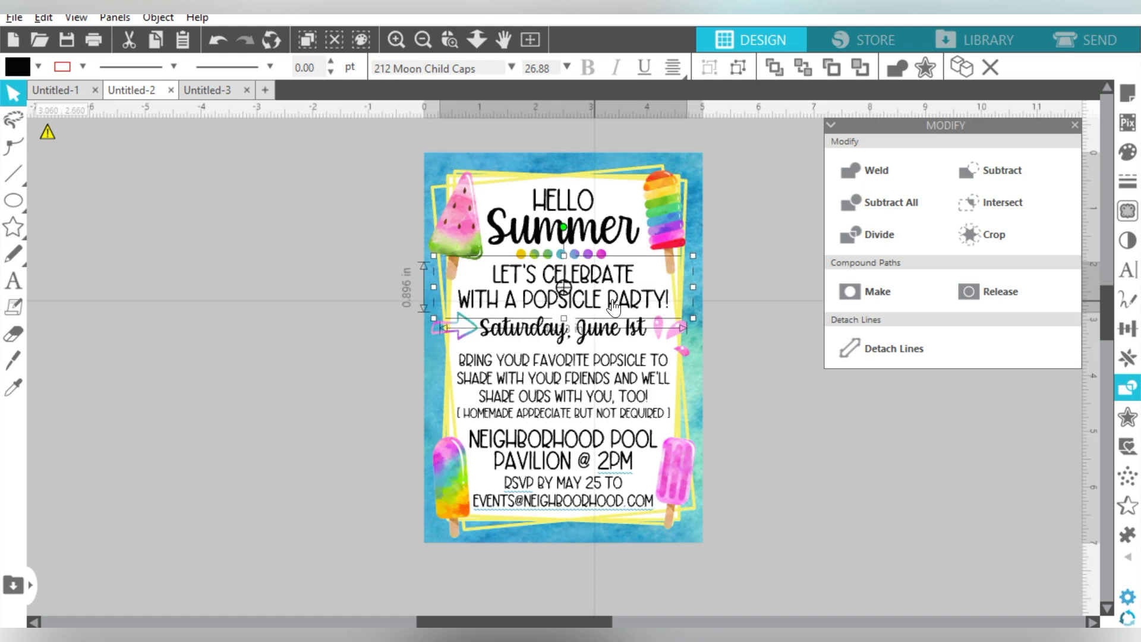
{"action": "left_click", "coordinate": [748, 269]}
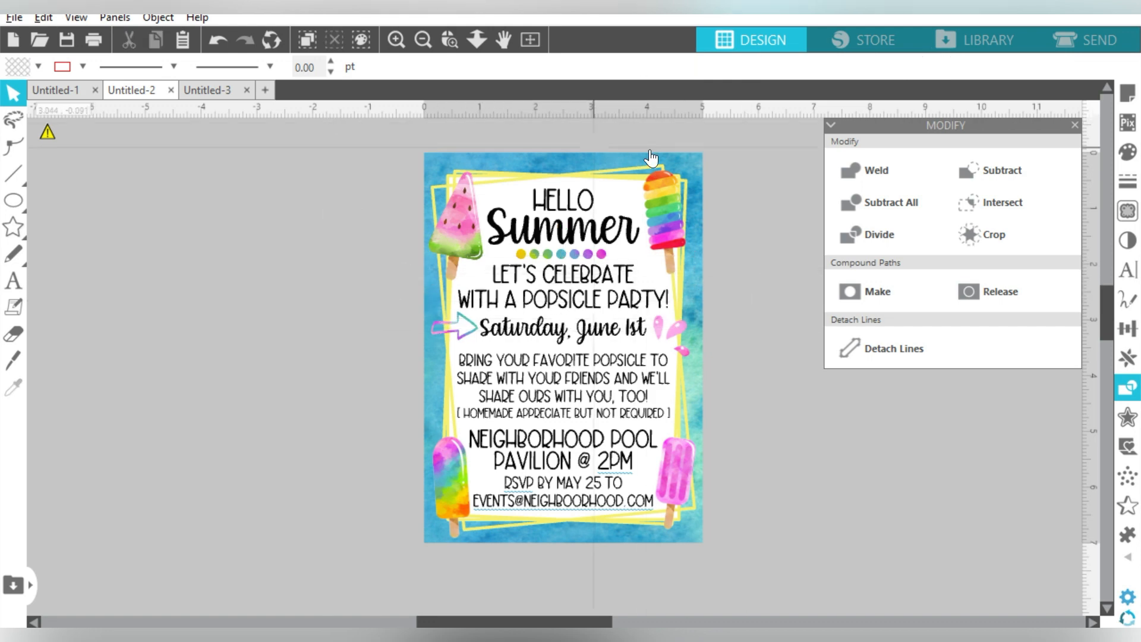
{"action": "key", "text": "ctrl+a"}
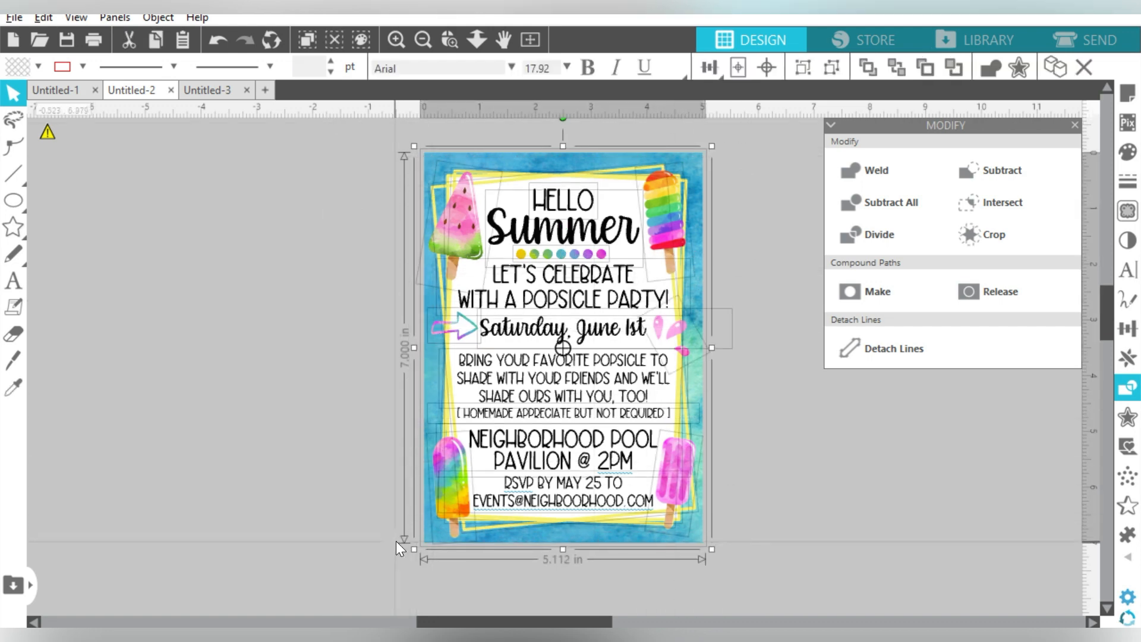
{"action": "key", "text": "i"}
{"action": "key", "text": "ctrl+g"}
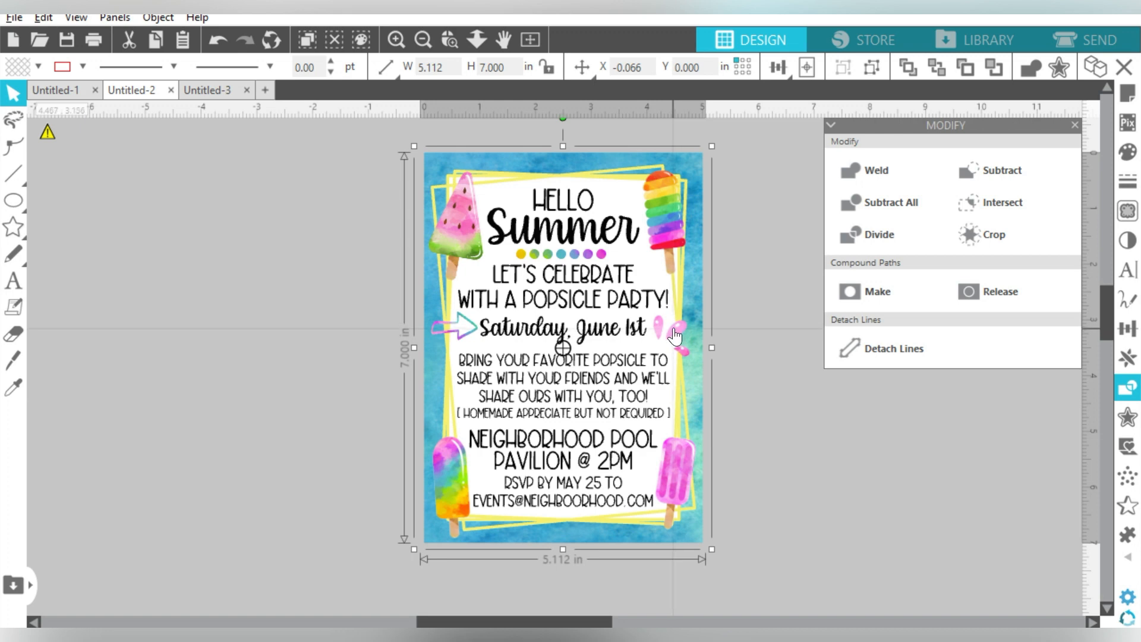
{"action": "left_click", "coordinate": [721, 268]}
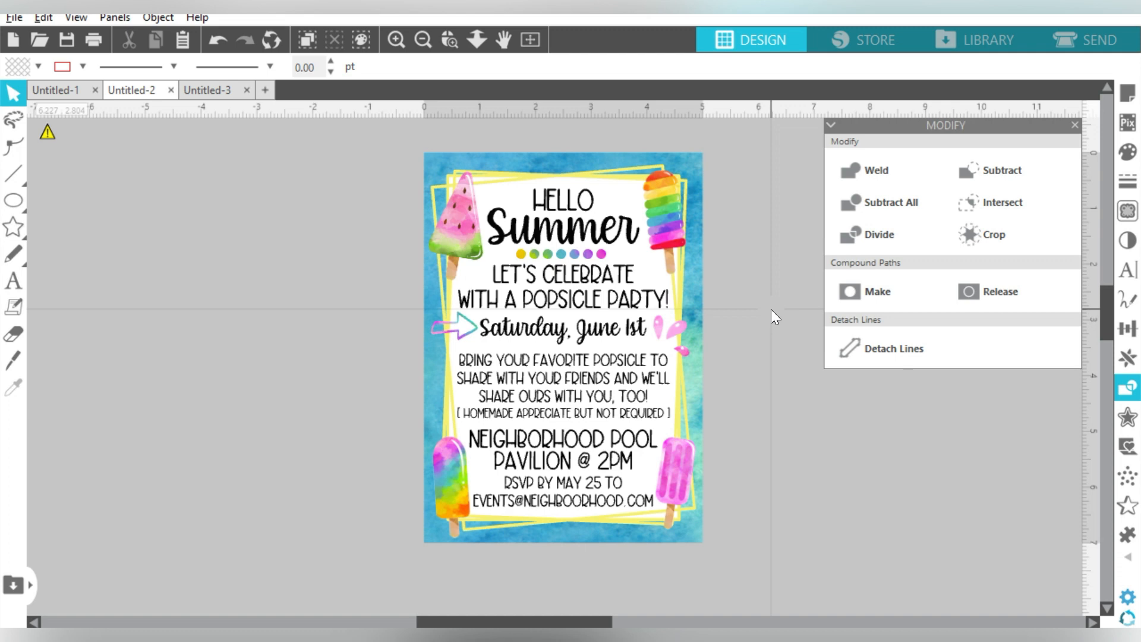
Step: Examine the file formats available for saving the invitation to the Desktop folder on the hard drive, and close without saving
{"action": "left_click", "coordinate": [16, 19]}
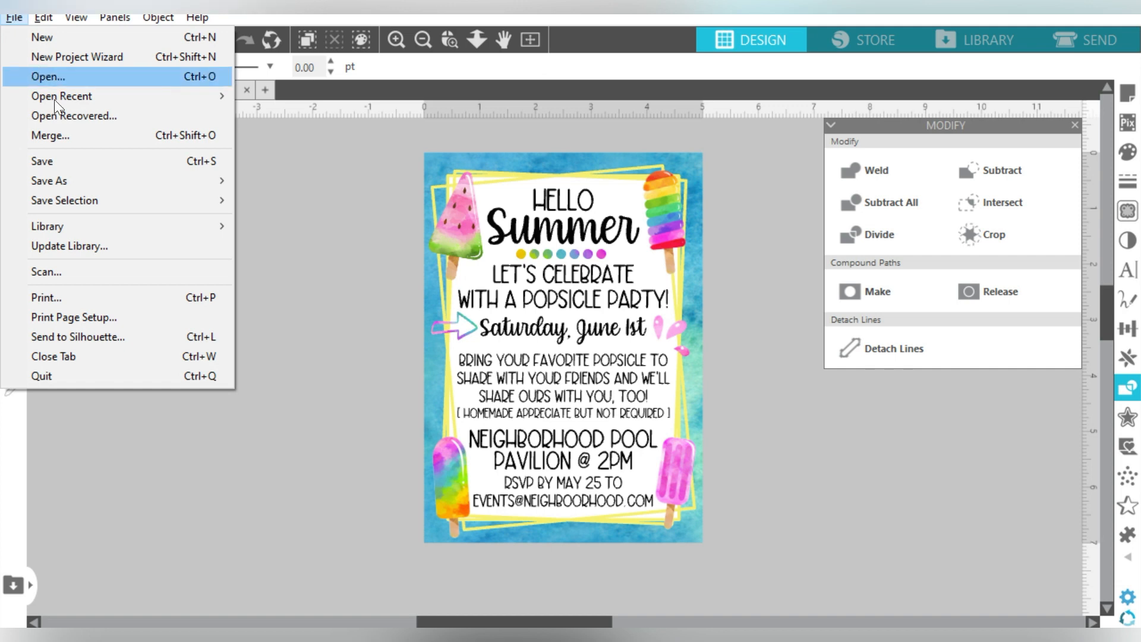
{"action": "mouse_move", "coordinate": [62, 181]}
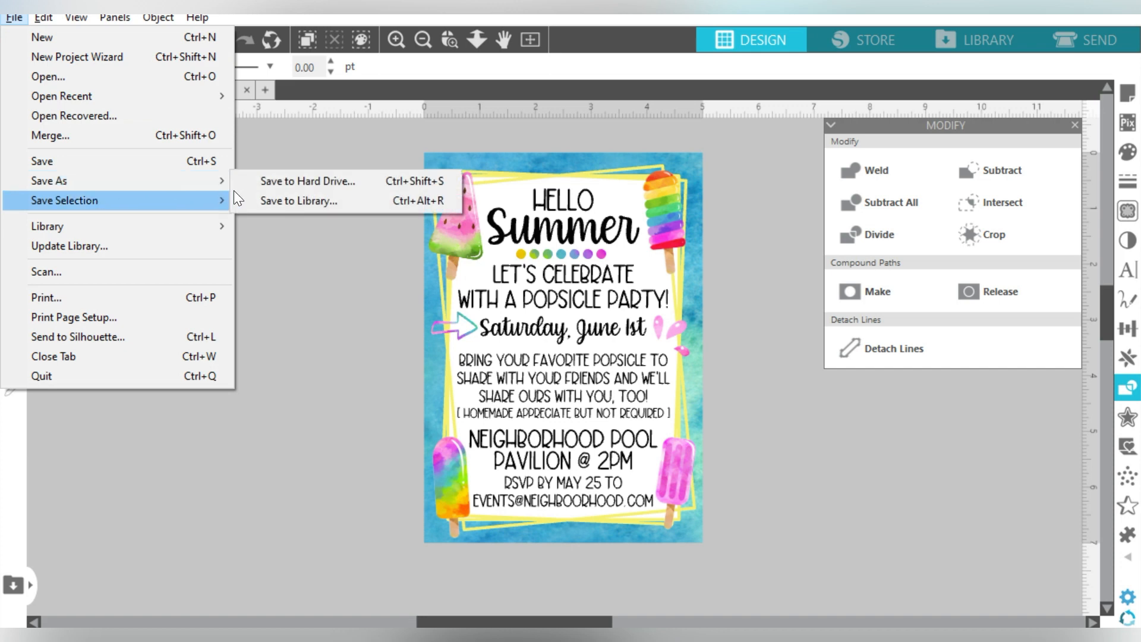
{"action": "left_click", "coordinate": [250, 183]}
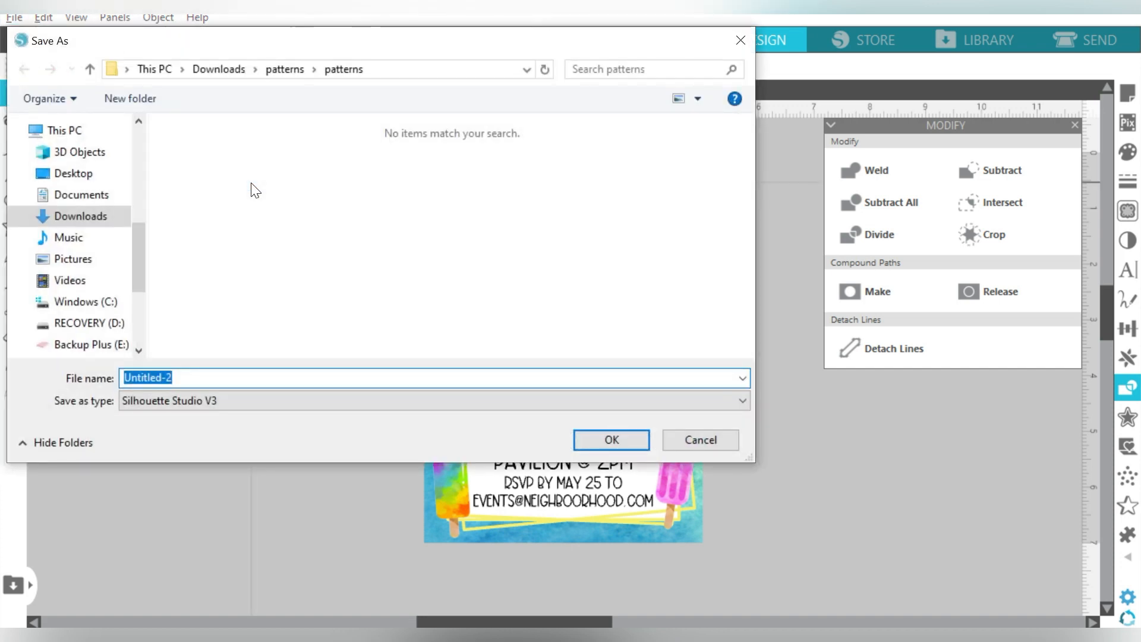
{"action": "left_click", "coordinate": [104, 173]}
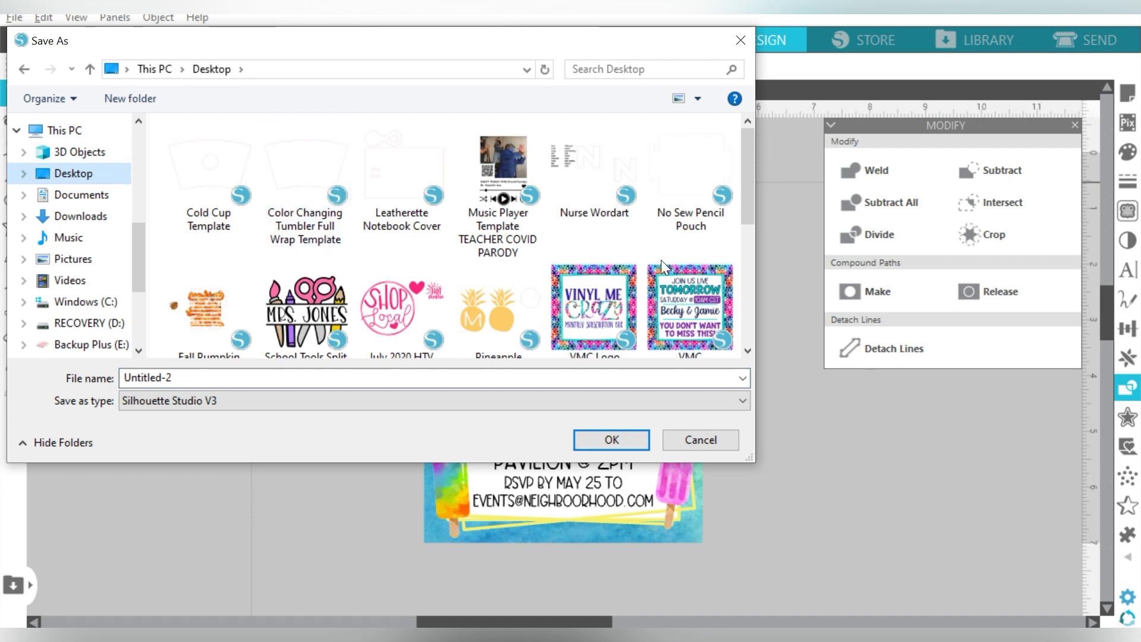
{"action": "left_click", "coordinate": [311, 403]}
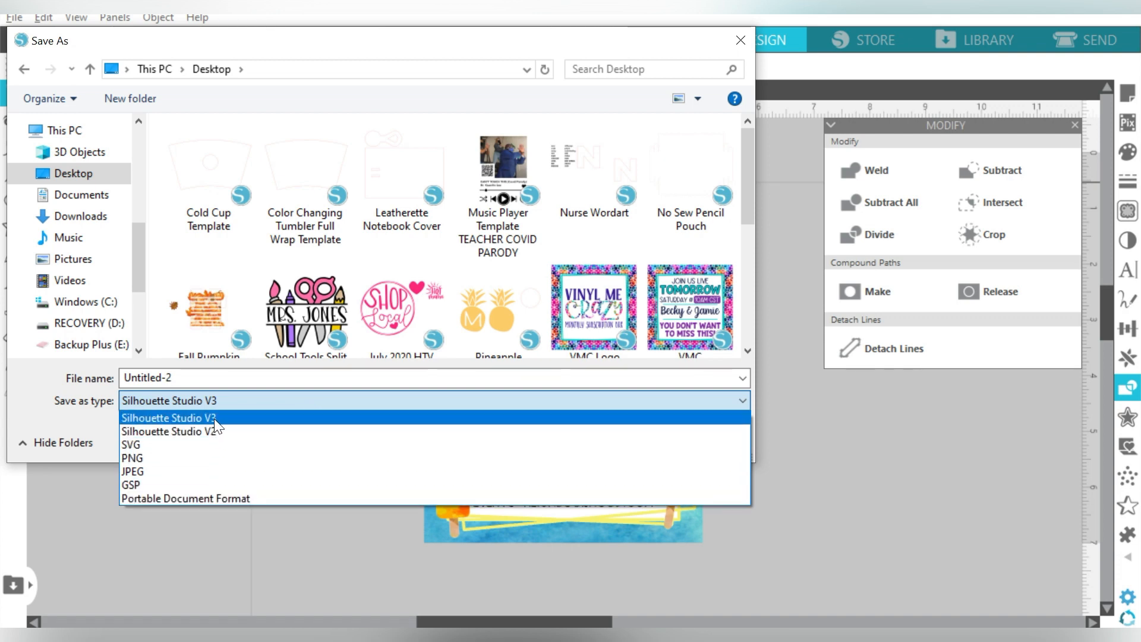
{"action": "left_click", "coordinate": [56, 406]}
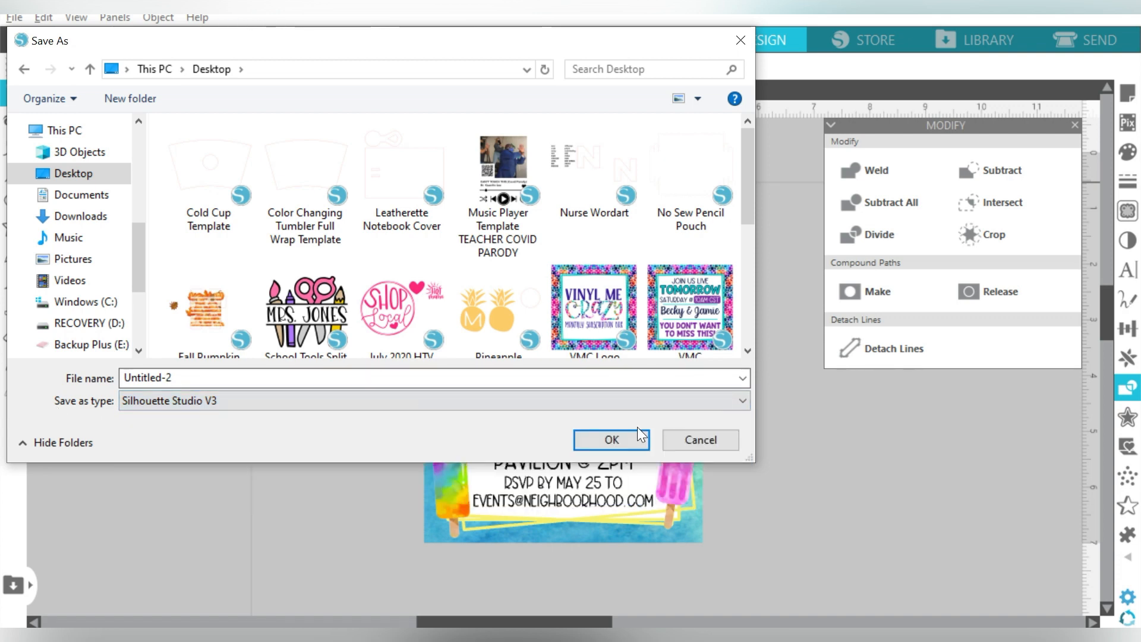
{"action": "left_click", "coordinate": [690, 440]}
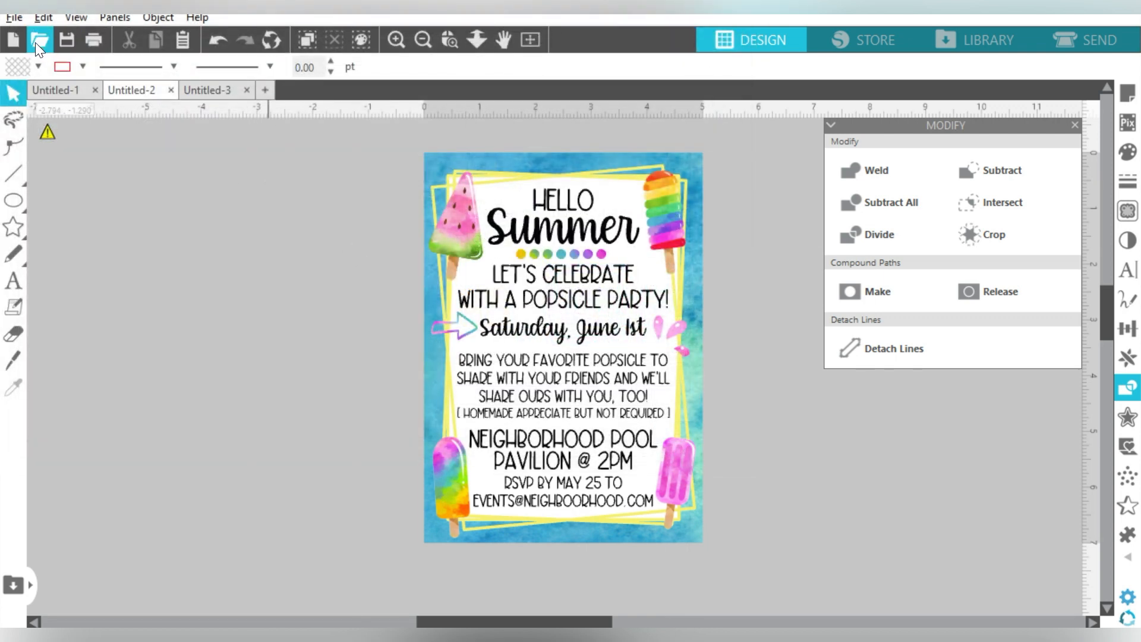
Step: Examine the PDF printers available for printing the invitation, Microsoft Print to PDF and Bullzip PDF Printer, and close without printing
{"action": "left_click", "coordinate": [15, 19]}
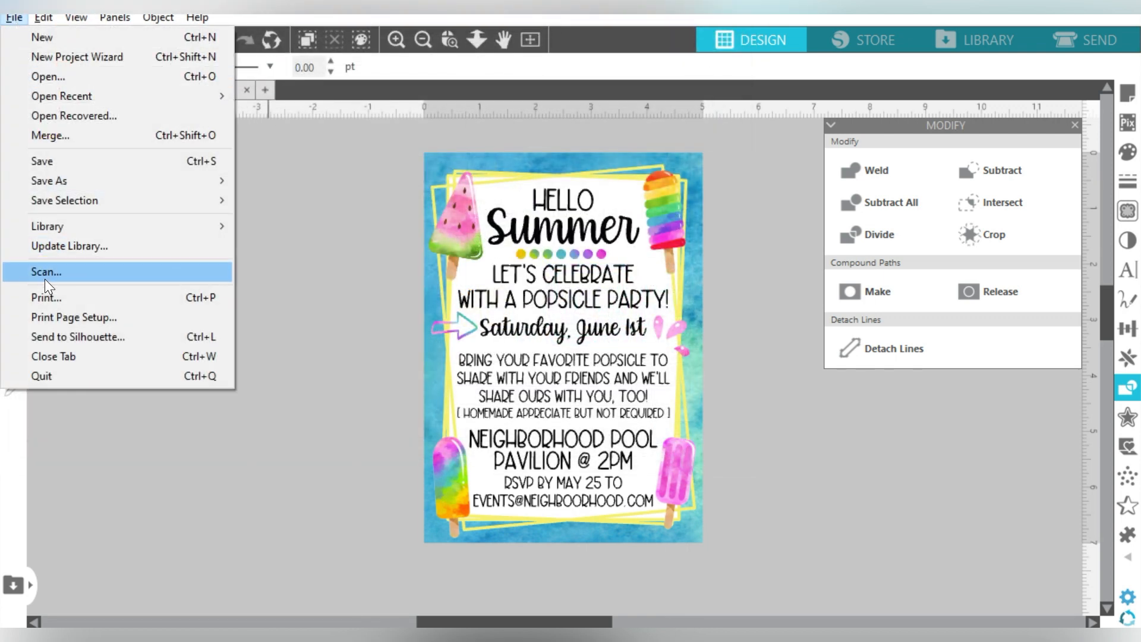
{"action": "left_click", "coordinate": [45, 296]}
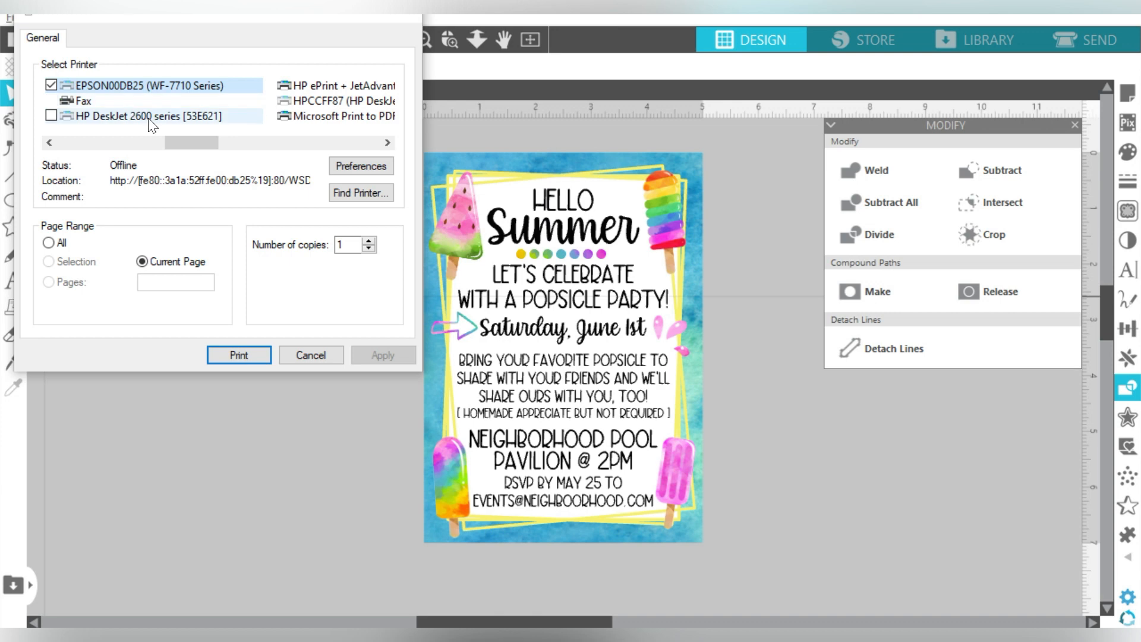
{"action": "left_click_drag", "start_coordinate": [178, 146], "coordinate": [217, 148]}
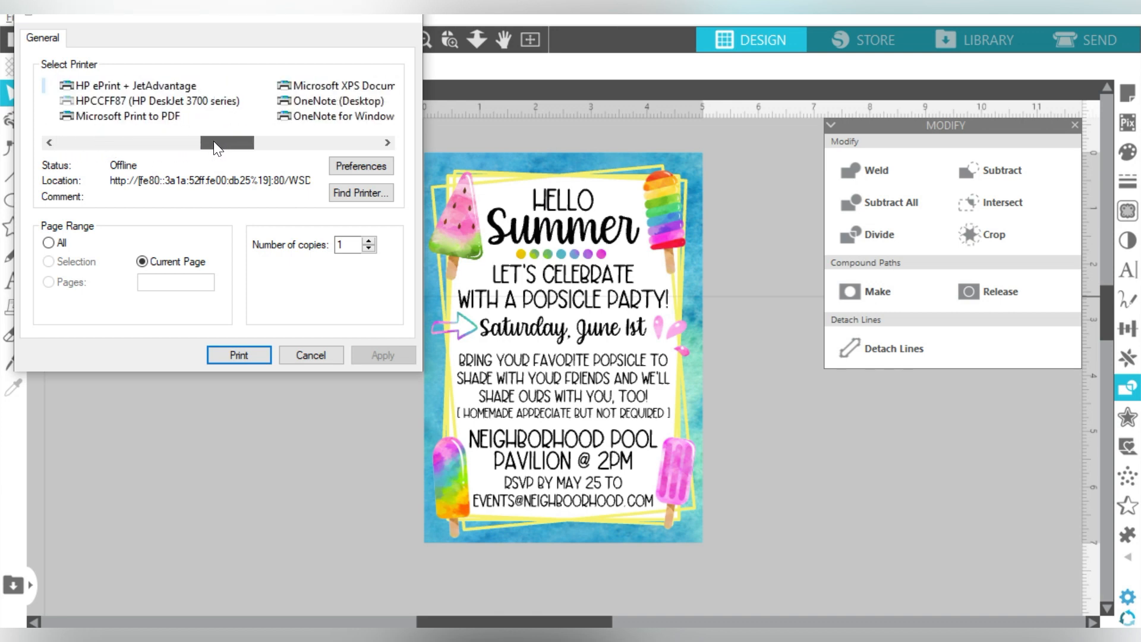
{"action": "left_click", "coordinate": [152, 116]}
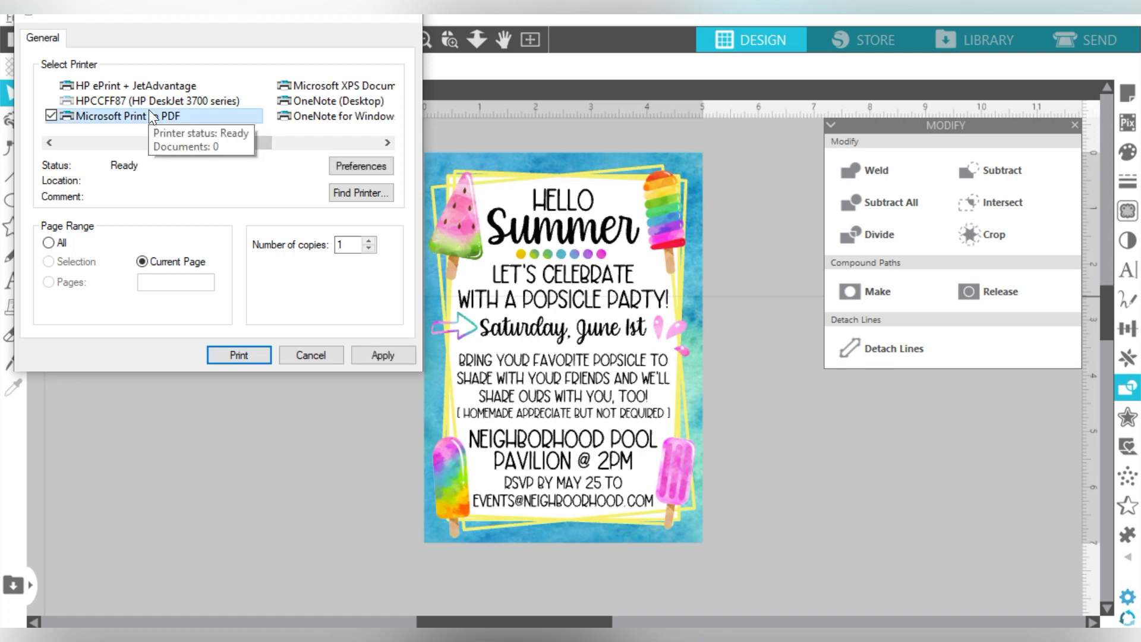
{"action": "left_click_drag", "start_coordinate": [241, 143], "coordinate": [75, 149]}
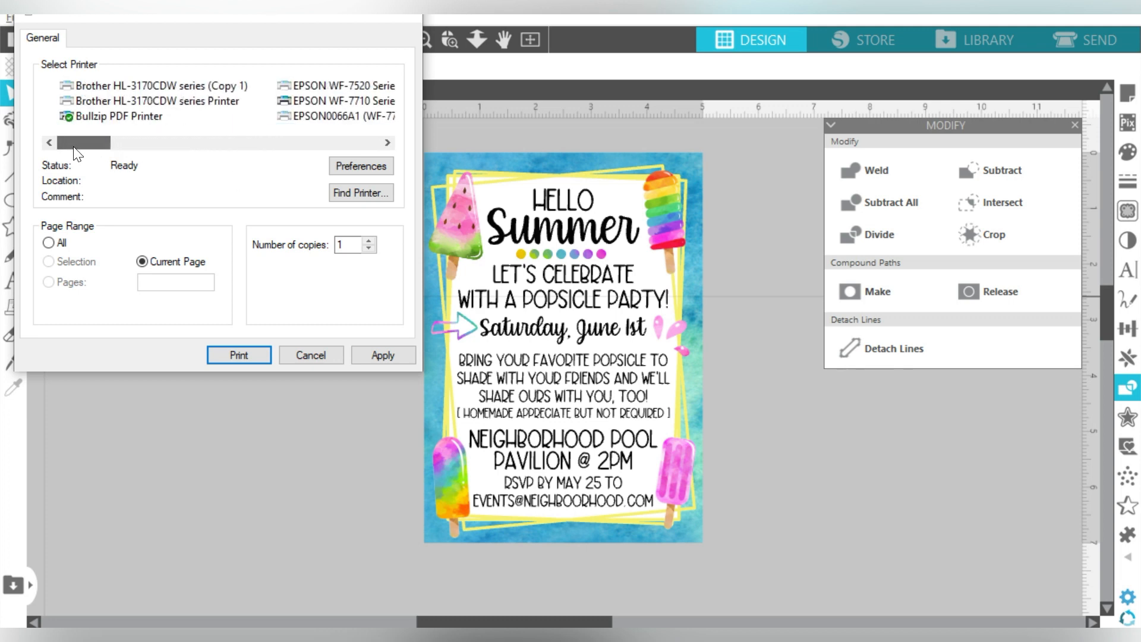
{"action": "left_click", "coordinate": [85, 119]}
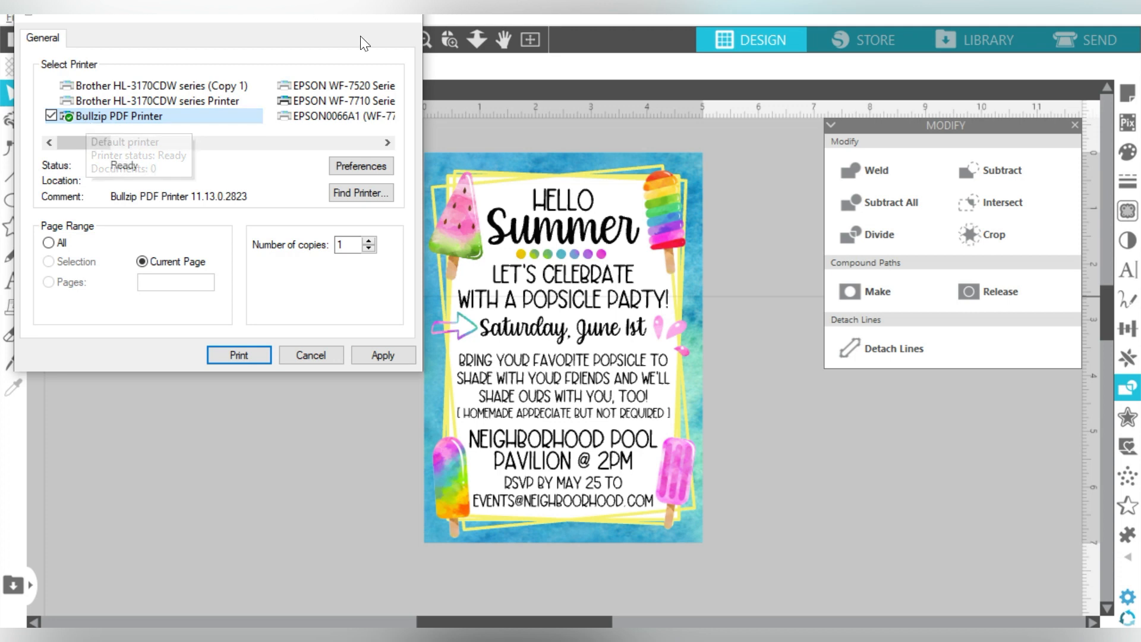
{"action": "left_click", "coordinate": [307, 358]}
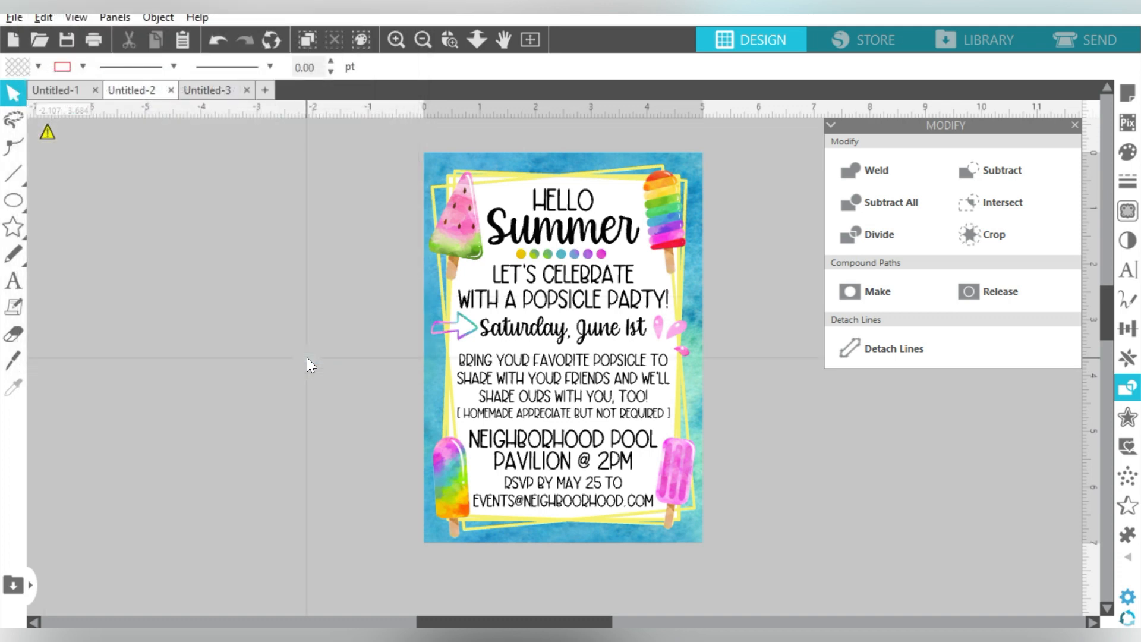